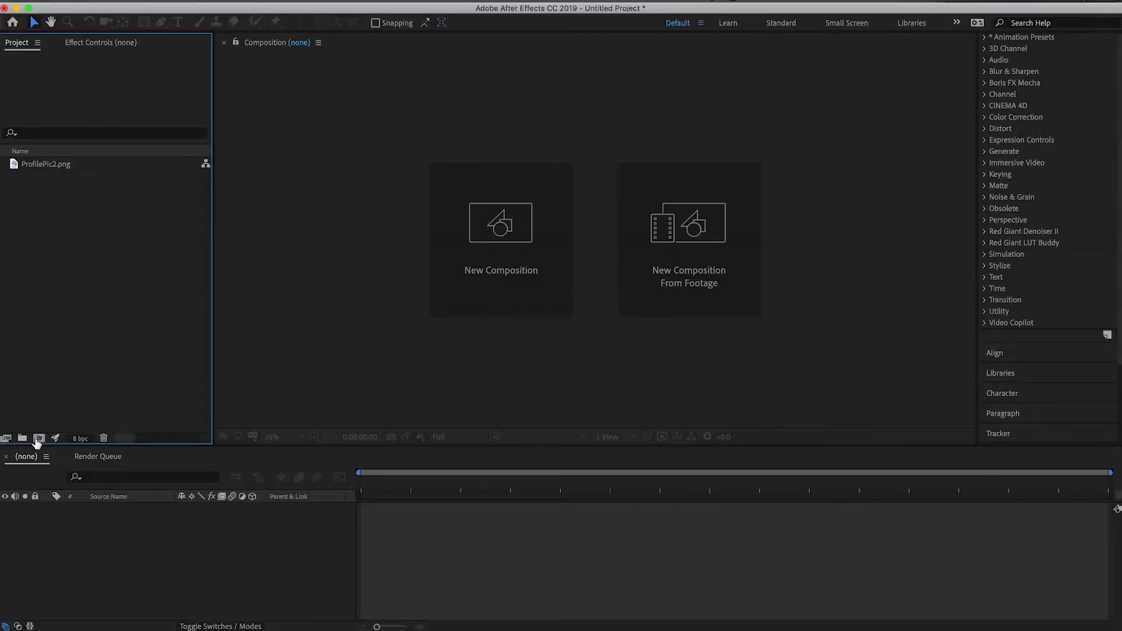
# - Create Comp 1 from the UHD 4K 23.976 preset at 2160 wide, lasting 0:00:30:00
pyautogui.click(39, 438)
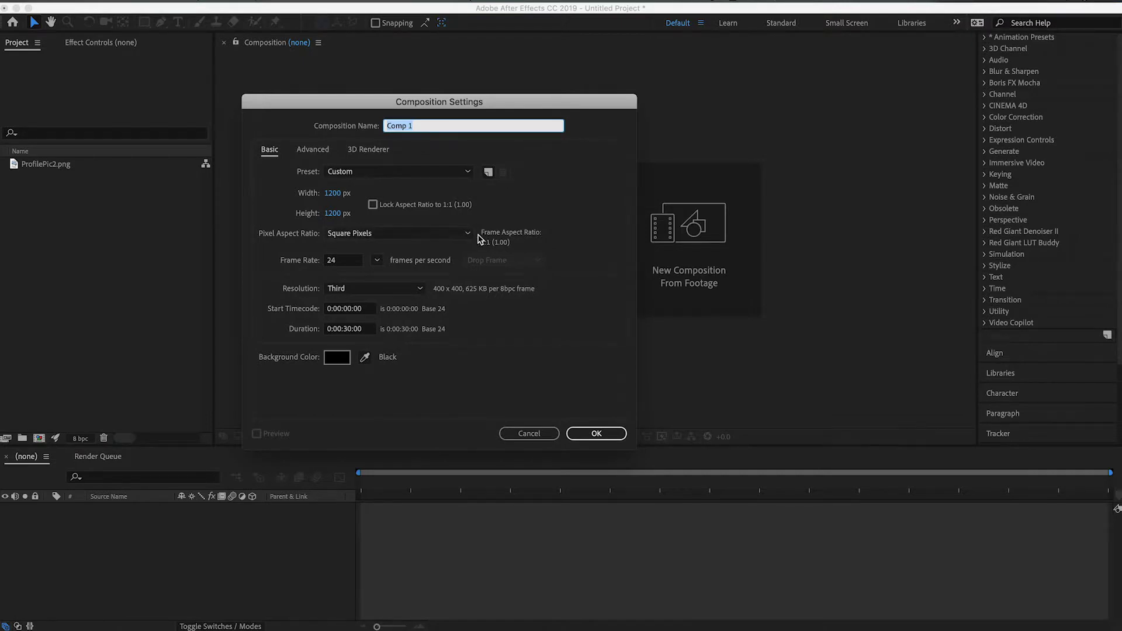
pyautogui.click(398, 171)
pyautogui.click(401, 555)
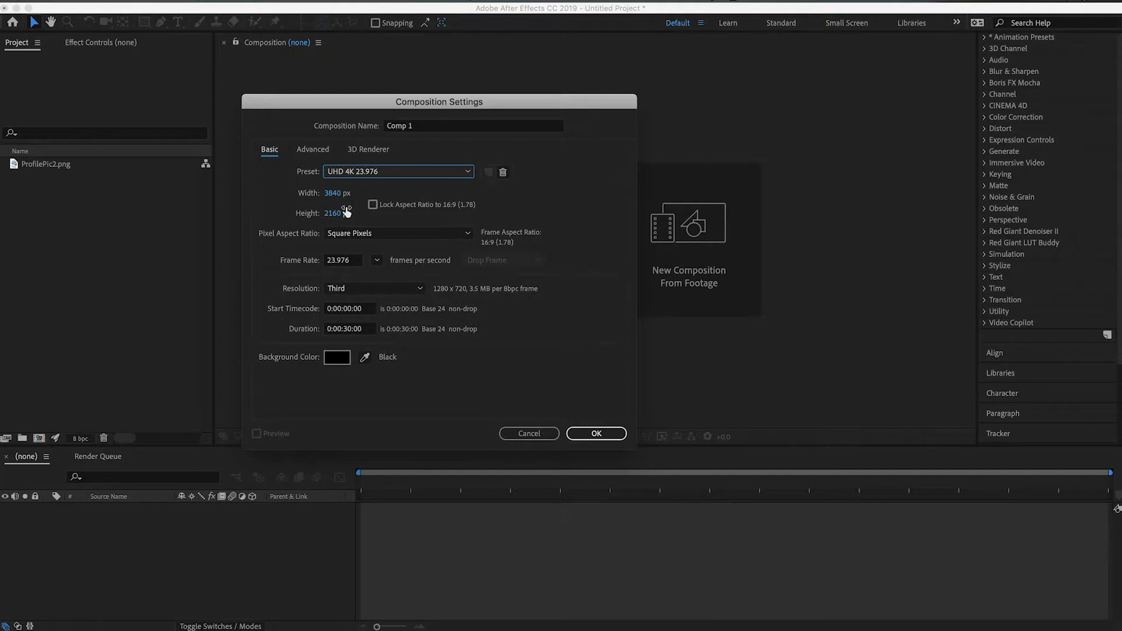
pyautogui.click(335, 195)
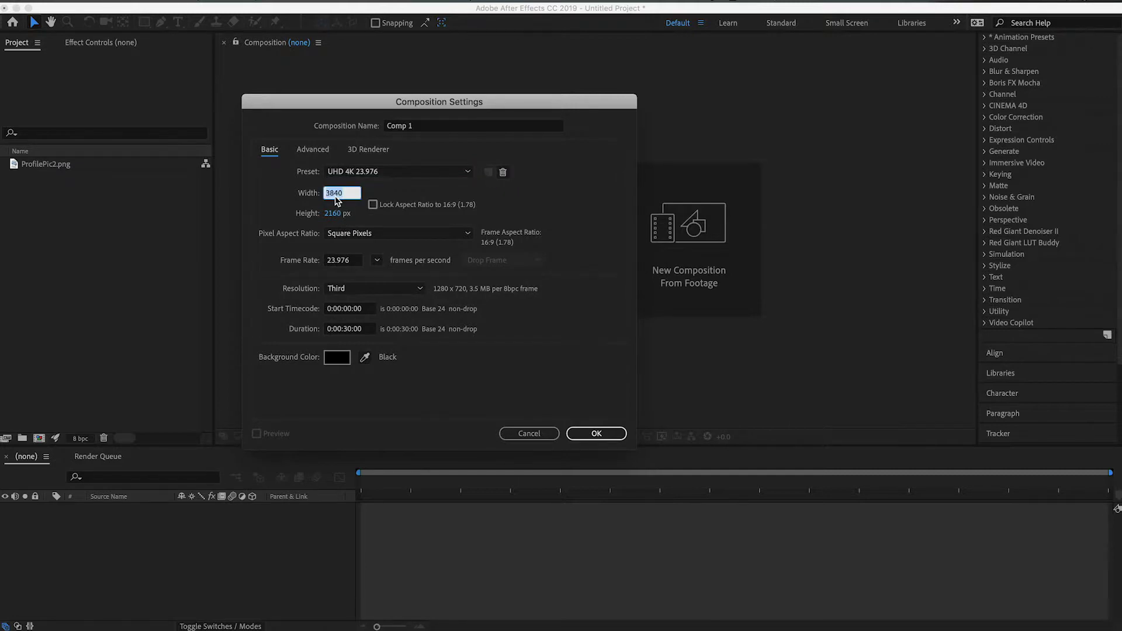
pyautogui.write('2160')
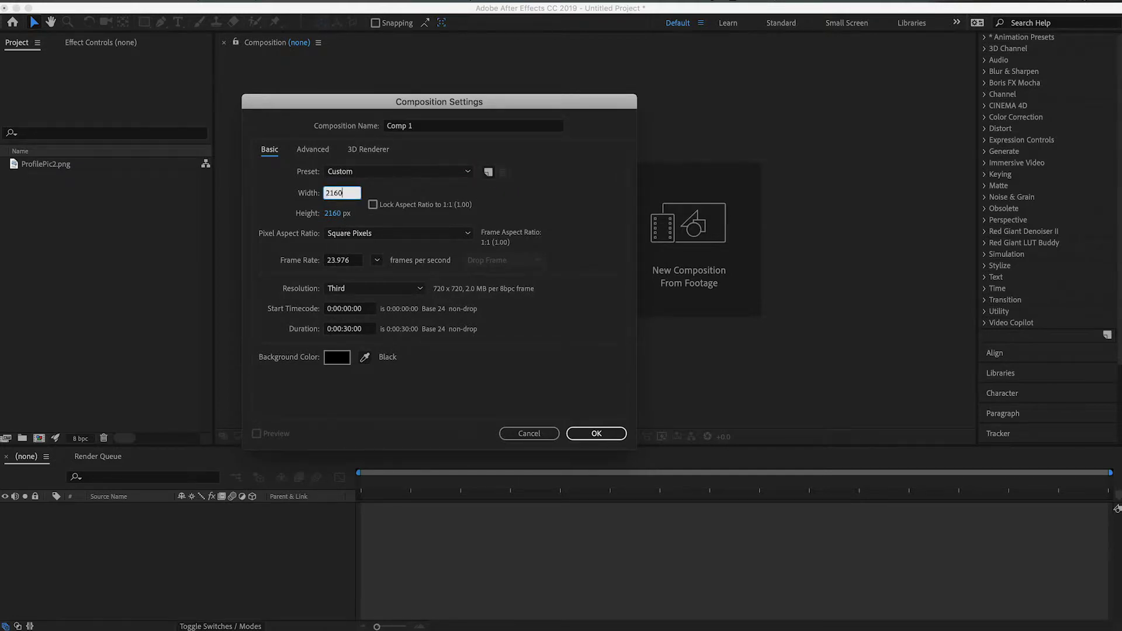
pyautogui.click(501, 206)
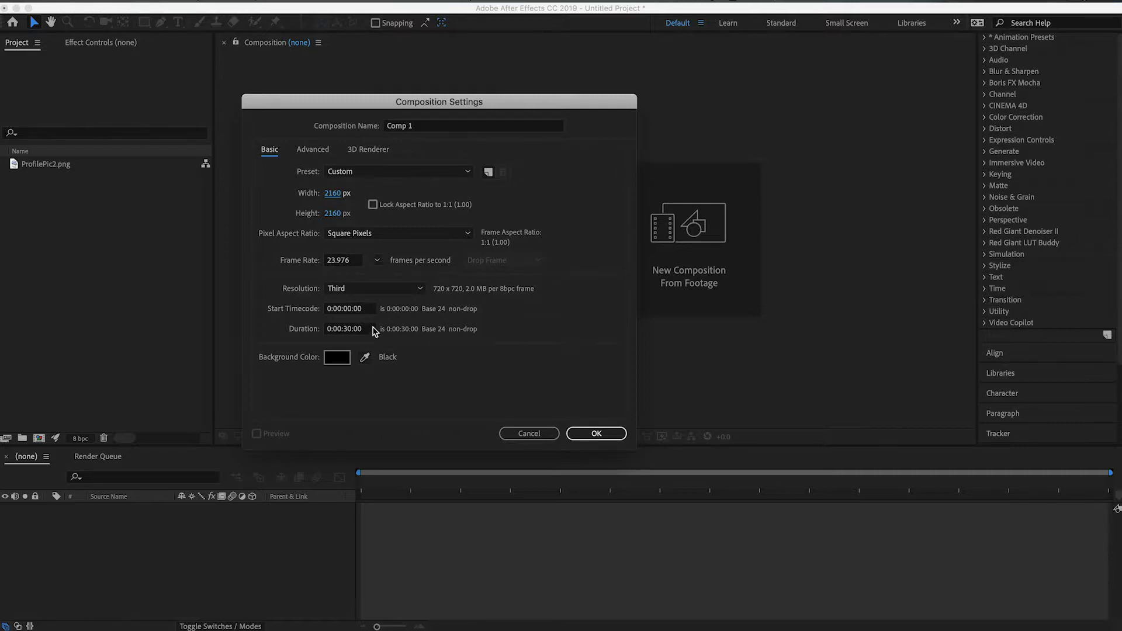
pyautogui.click(347, 332)
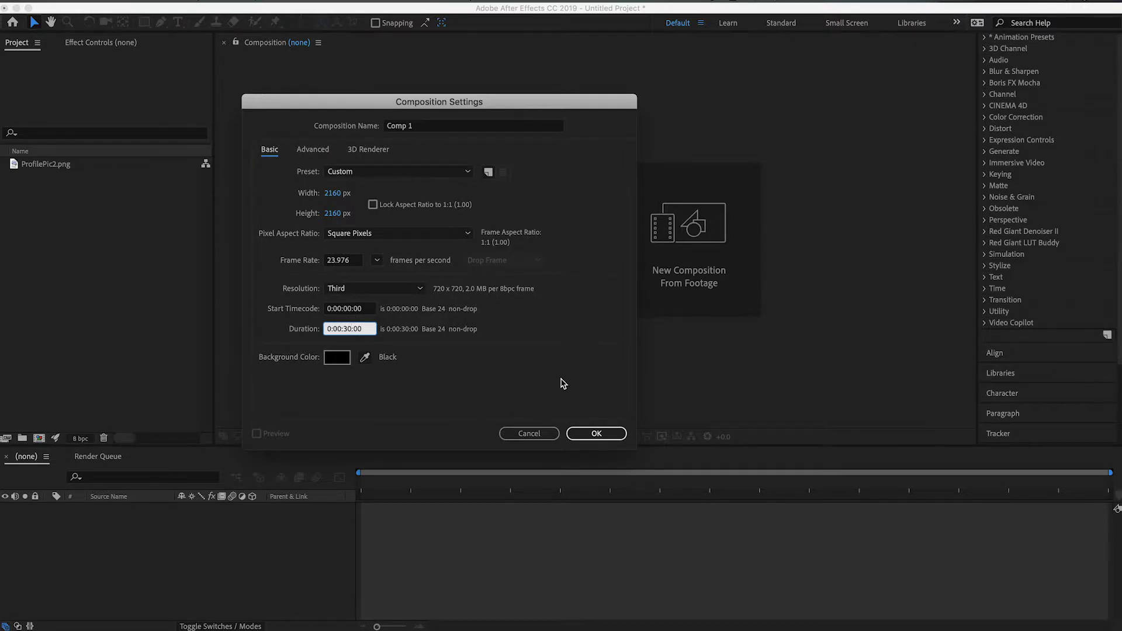
pyautogui.click(597, 437)
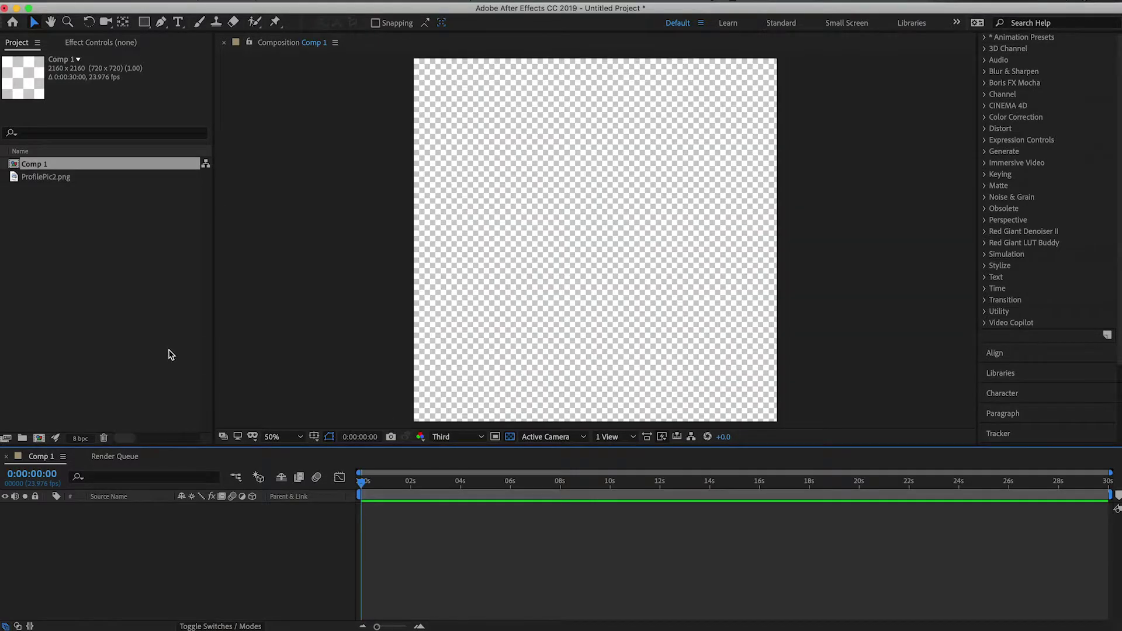
# - Add ProfilePic2.png as a layer in Comp 1 and set its Scale to 41%
pyautogui.click(173, 355)
pyautogui.moveTo(46, 176); pyautogui.dragTo(59, 561)
pyautogui.press('s')
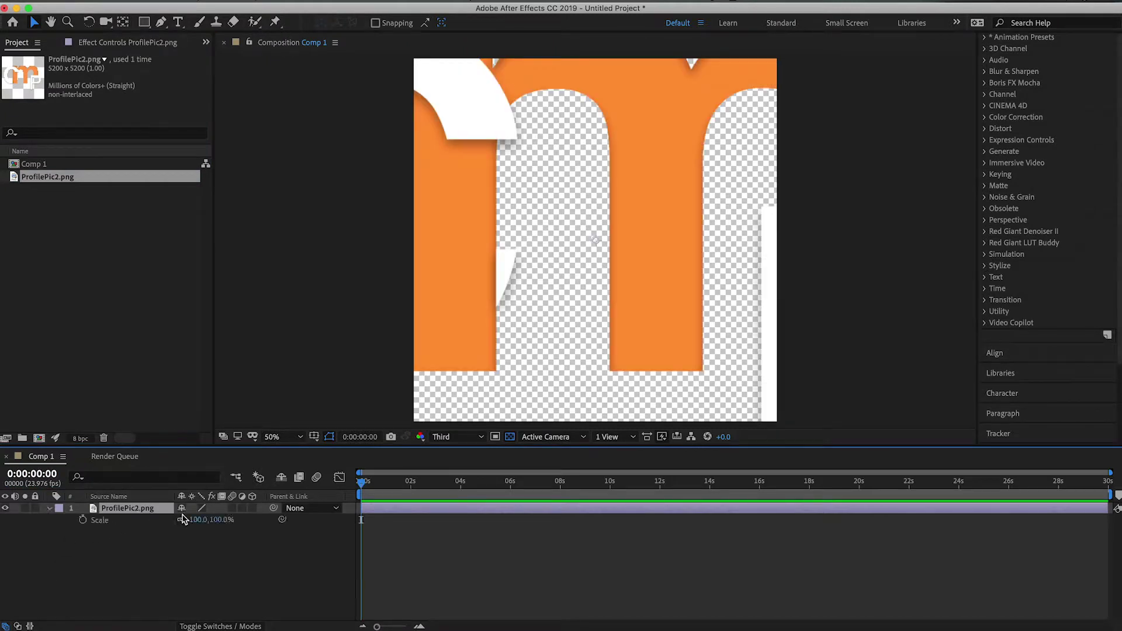
pyautogui.moveTo(189, 519); pyautogui.dragTo(162, 525)
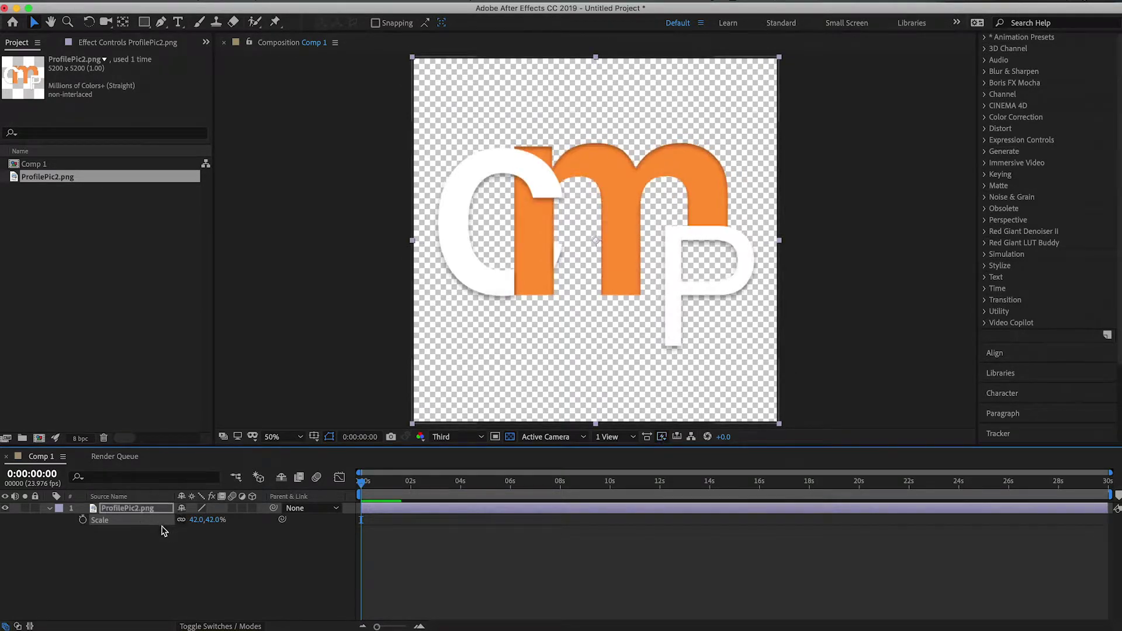
pyautogui.click(193, 520)
pyautogui.write('41')
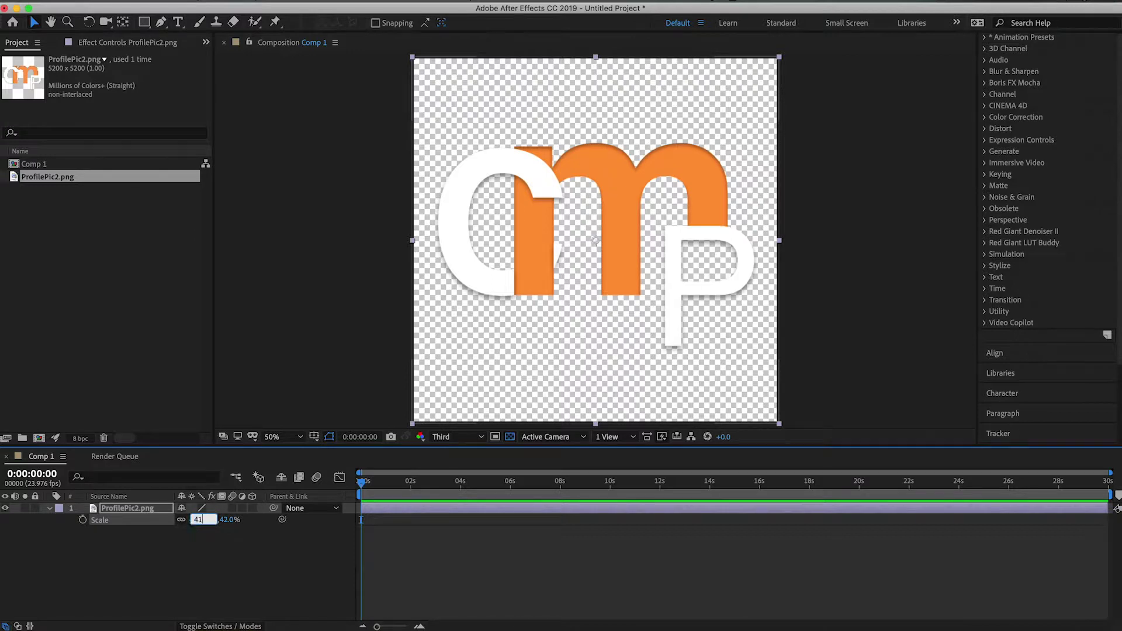
pyautogui.press('Return')
pyautogui.click(157, 585)
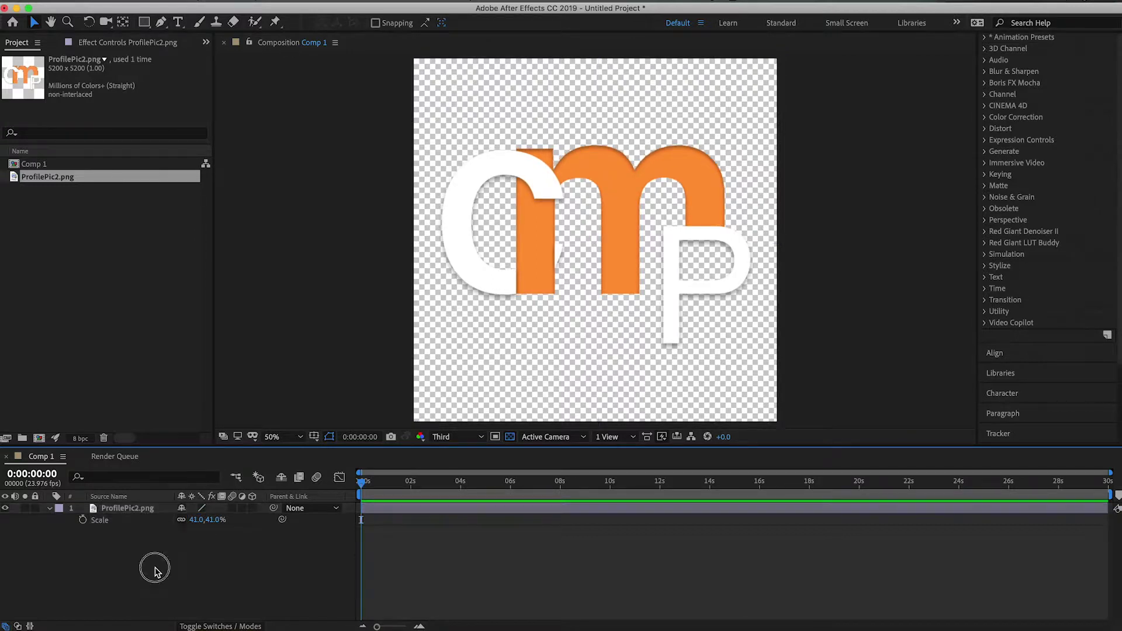
# - Draw a full-frame rectangle with AAAAAA grey fill and move it beneath the logo layer
pyautogui.click(143, 23)
pyautogui.press(',')
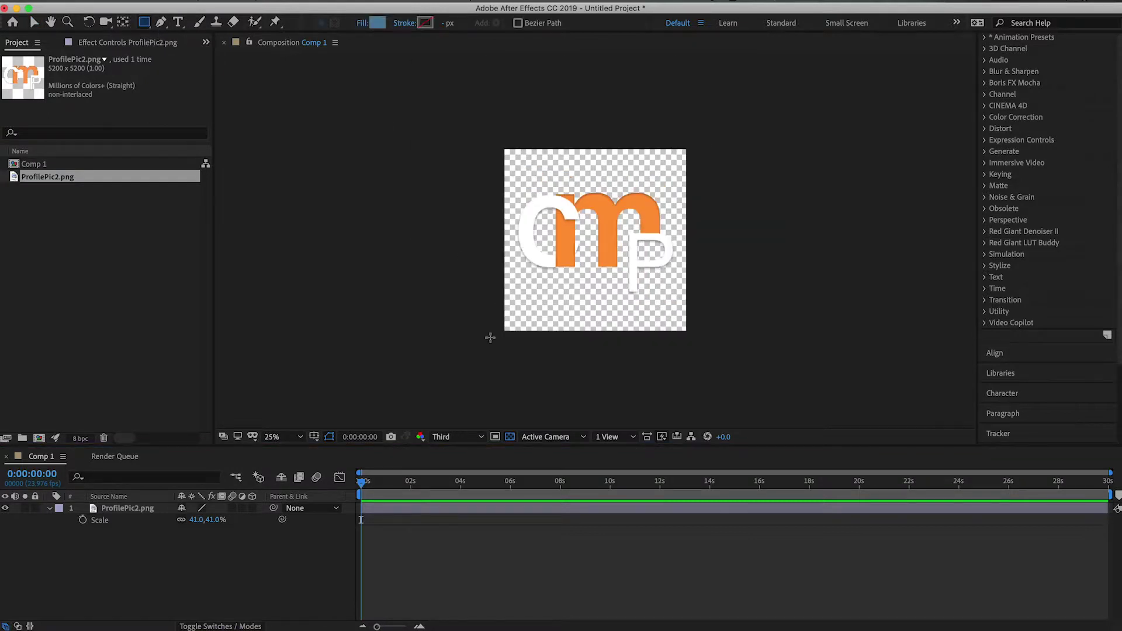
pyautogui.moveTo(490, 337); pyautogui.dragTo(707, 127)
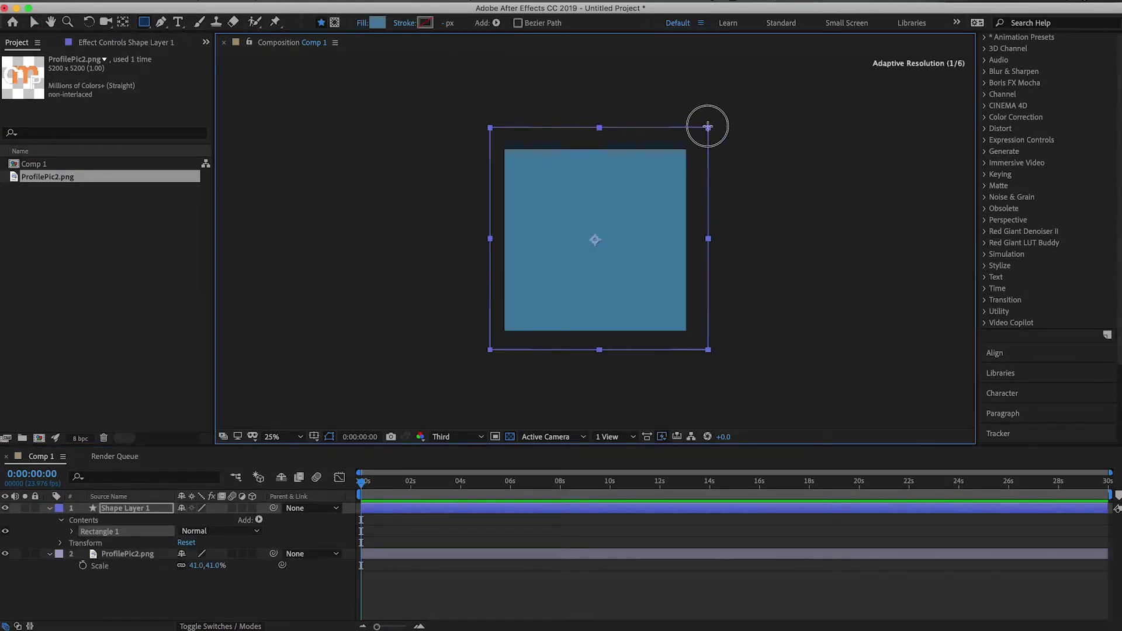
pyautogui.click(378, 22)
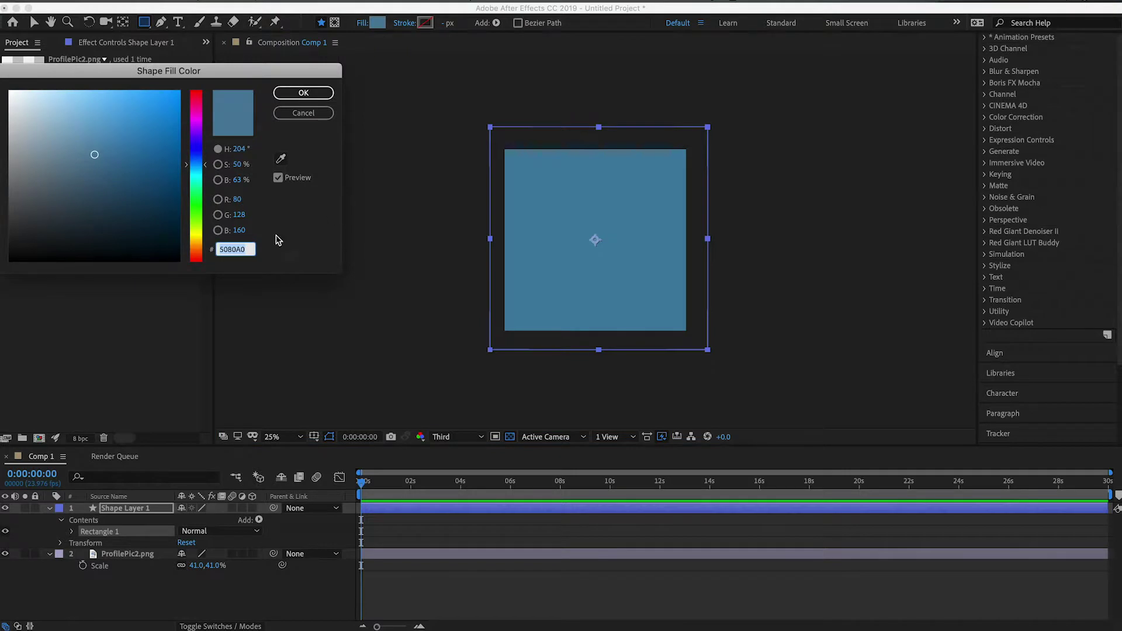
pyautogui.write('AAAAA')
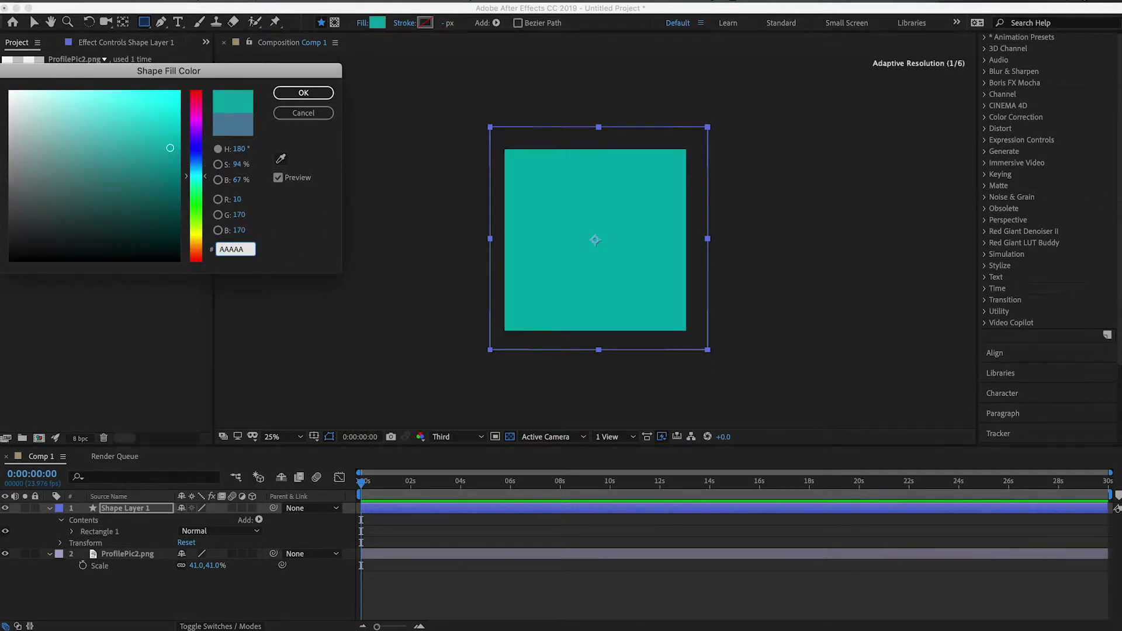
pyautogui.write('A')
pyautogui.click(304, 92)
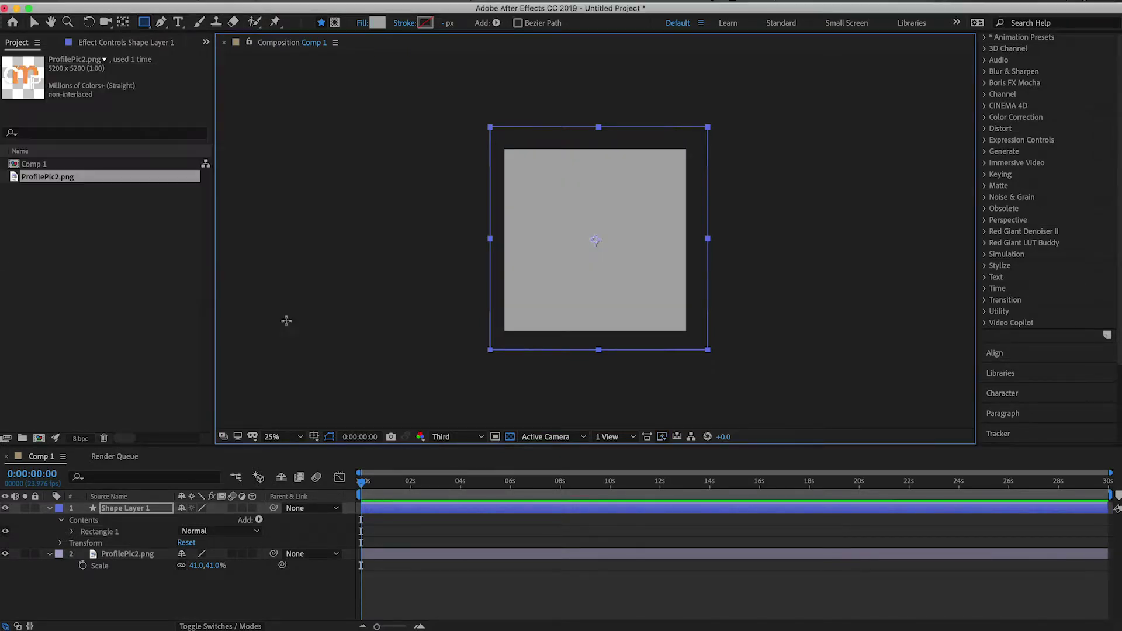
pyautogui.moveTo(126, 508); pyautogui.dragTo(150, 570)
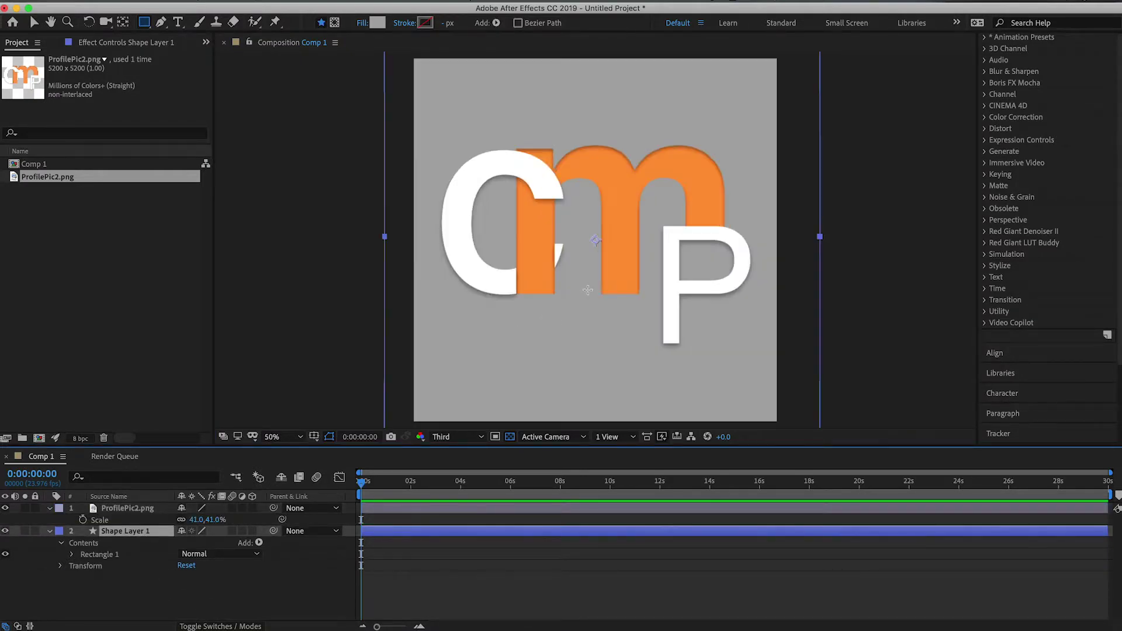
pyautogui.click(245, 609)
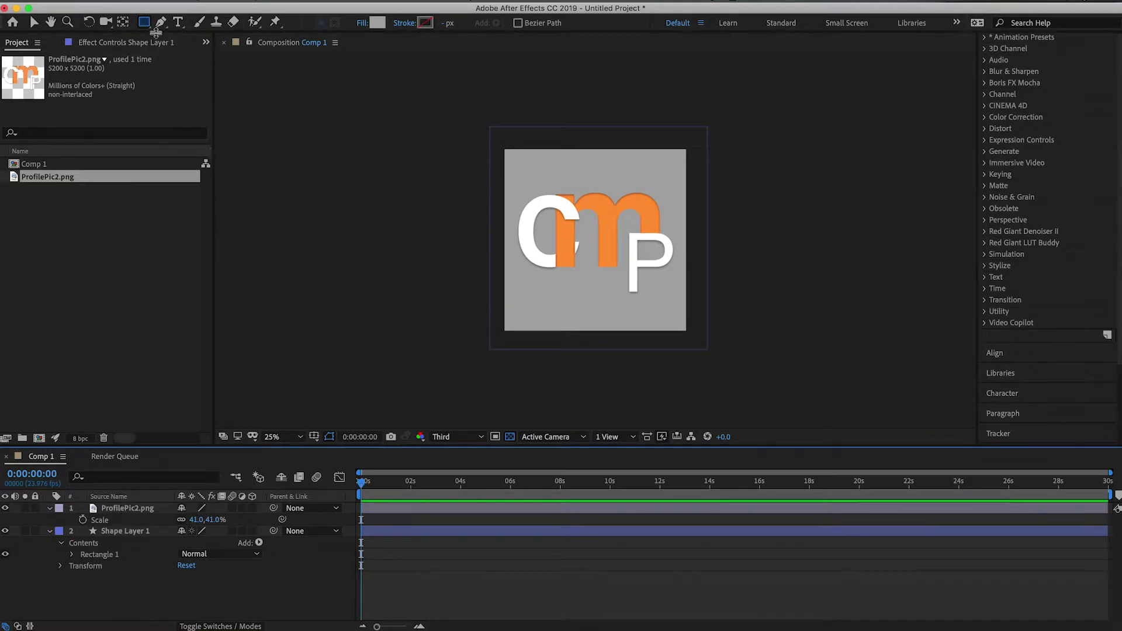
# - Set the shape stroke to white with a 5 px width
pyautogui.click(426, 23)
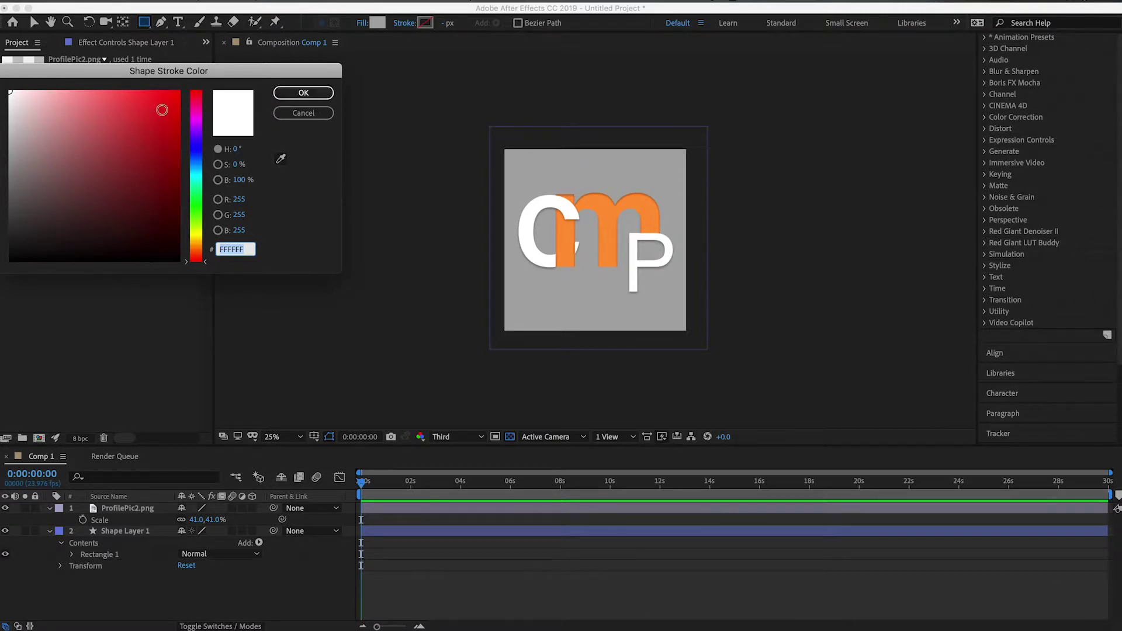
pyautogui.click(302, 93)
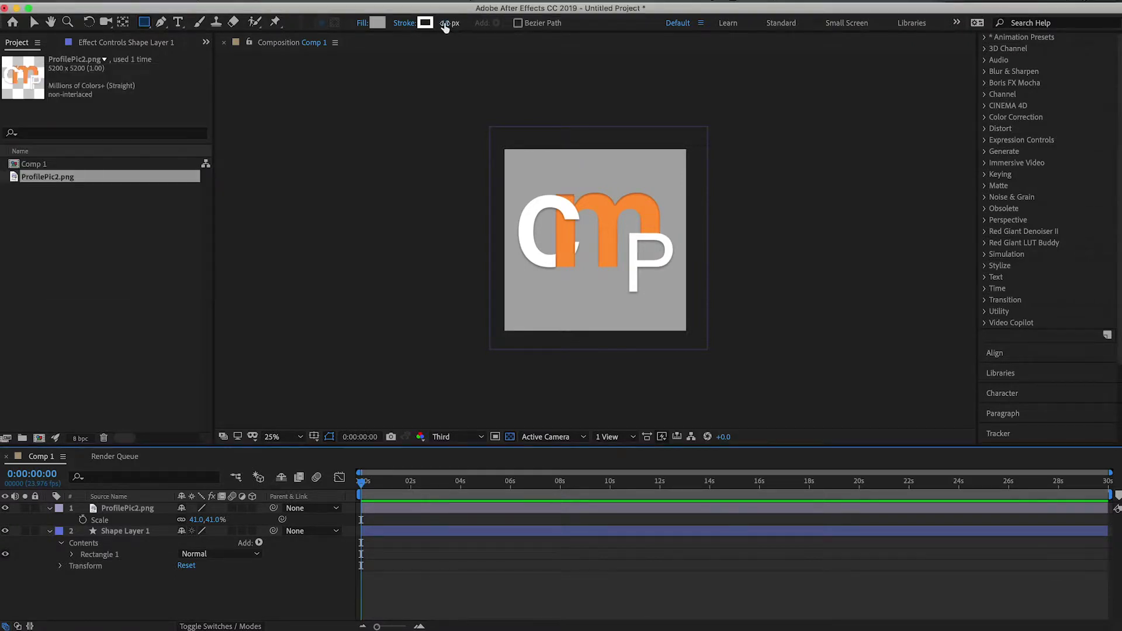
pyautogui.click(445, 23)
pyautogui.write('5')
pyautogui.press('Return')
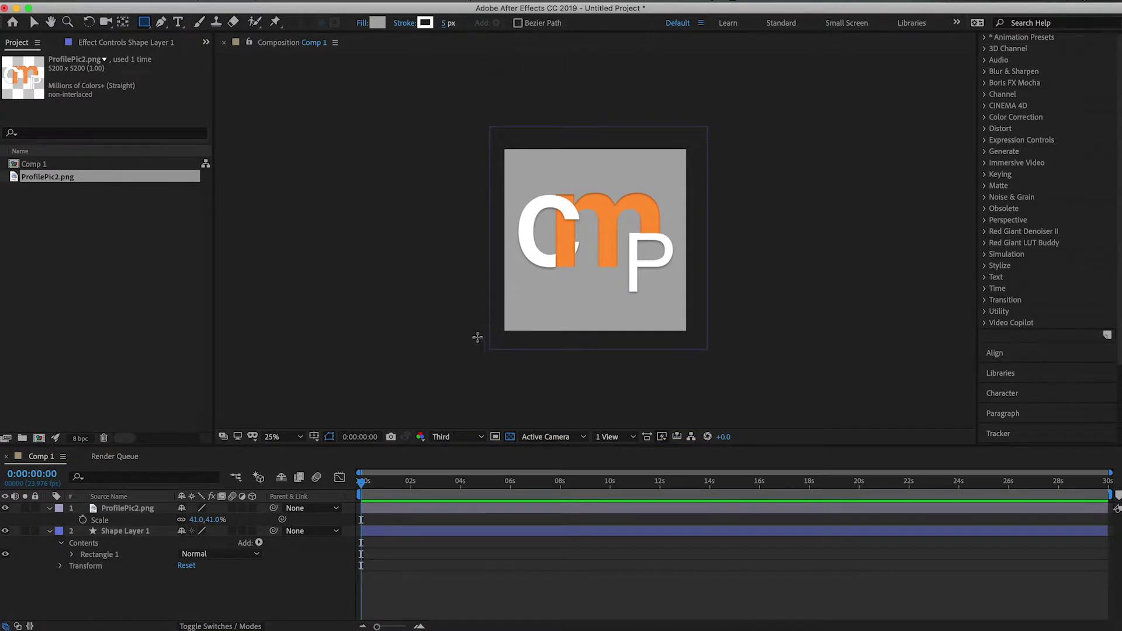
pyautogui.click(465, 582)
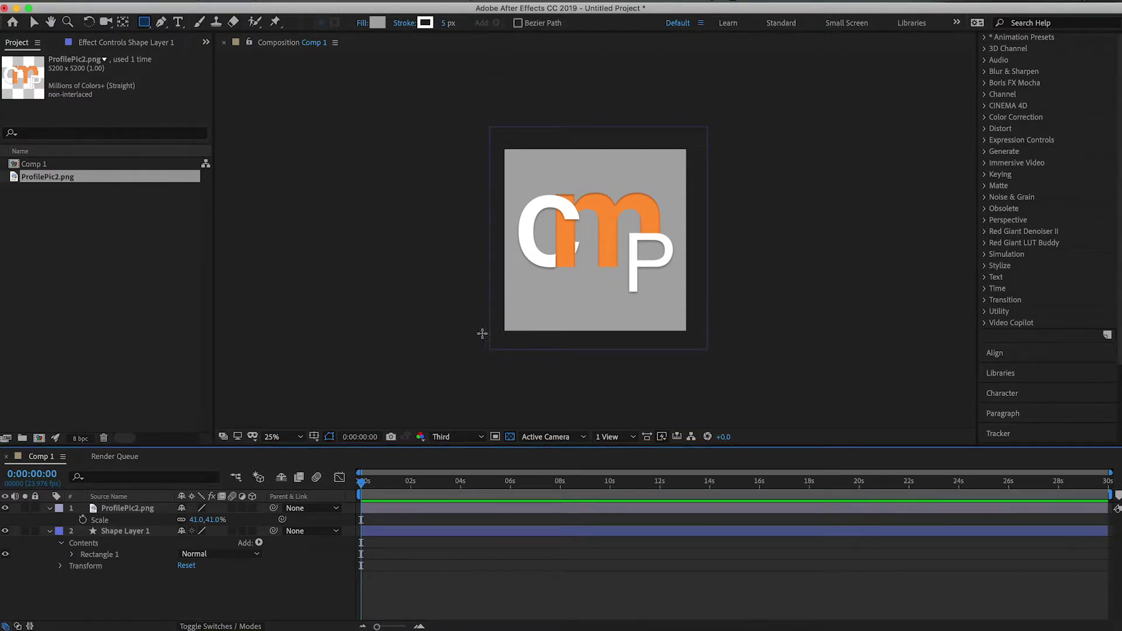
# - Draw a wide rectangle across the lower frame, nudge it right, and give it a 50 px stroke
pyautogui.moveTo(477, 339); pyautogui.dragTo(598, 222)
pyautogui.press('.')
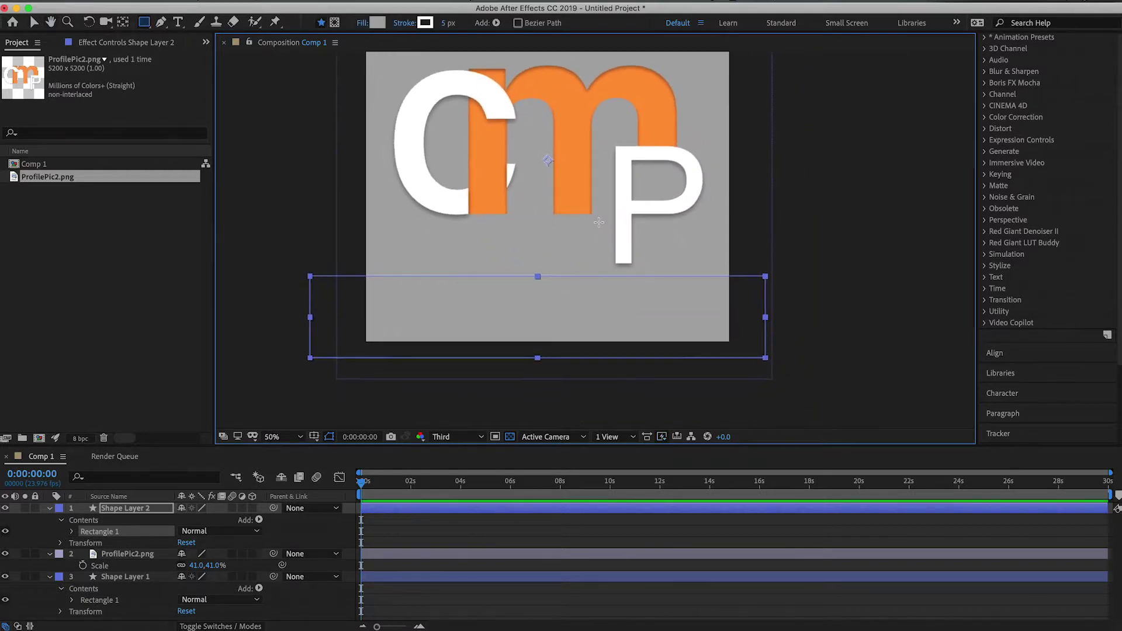
pyautogui.press('v')
pyautogui.moveTo(332, 317); pyautogui.dragTo(363, 318)
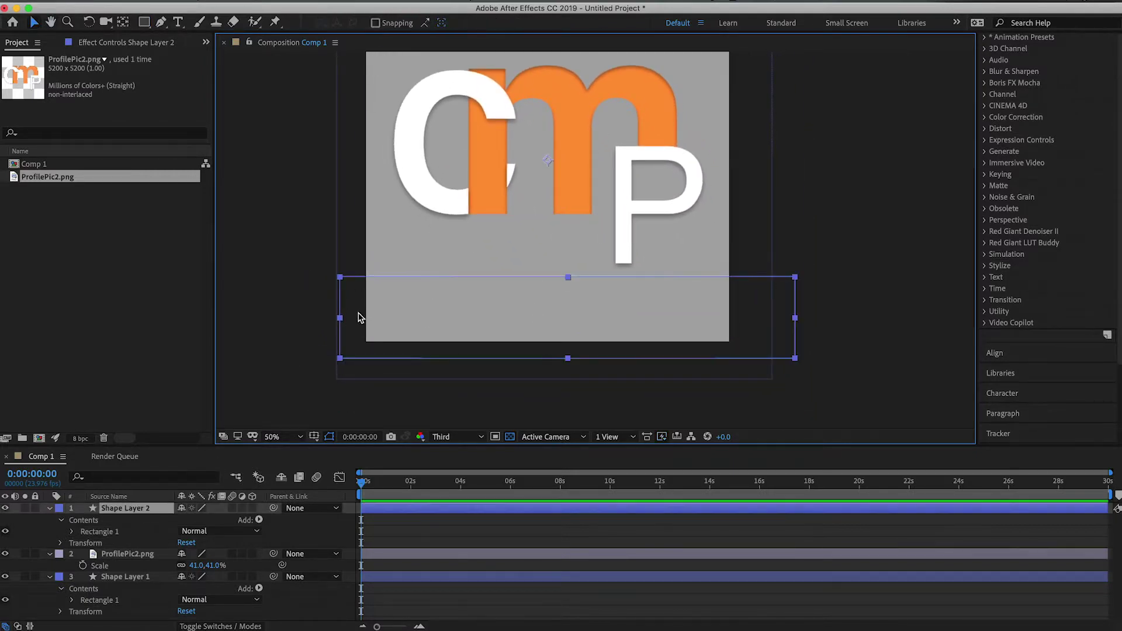
pyautogui.click(555, 23)
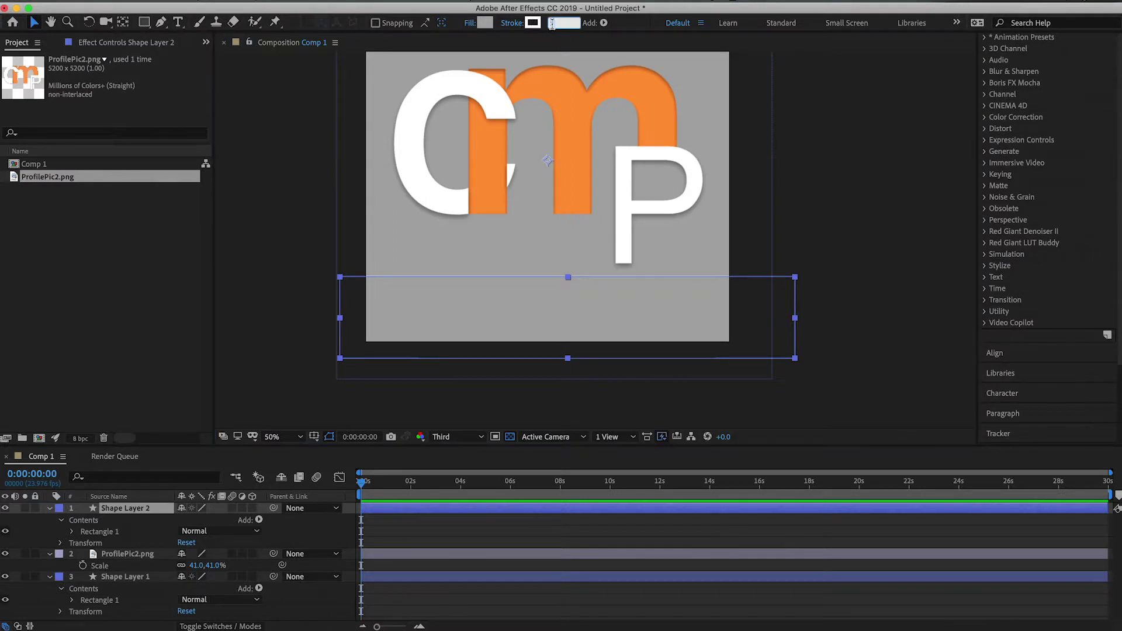
pyautogui.write('20')
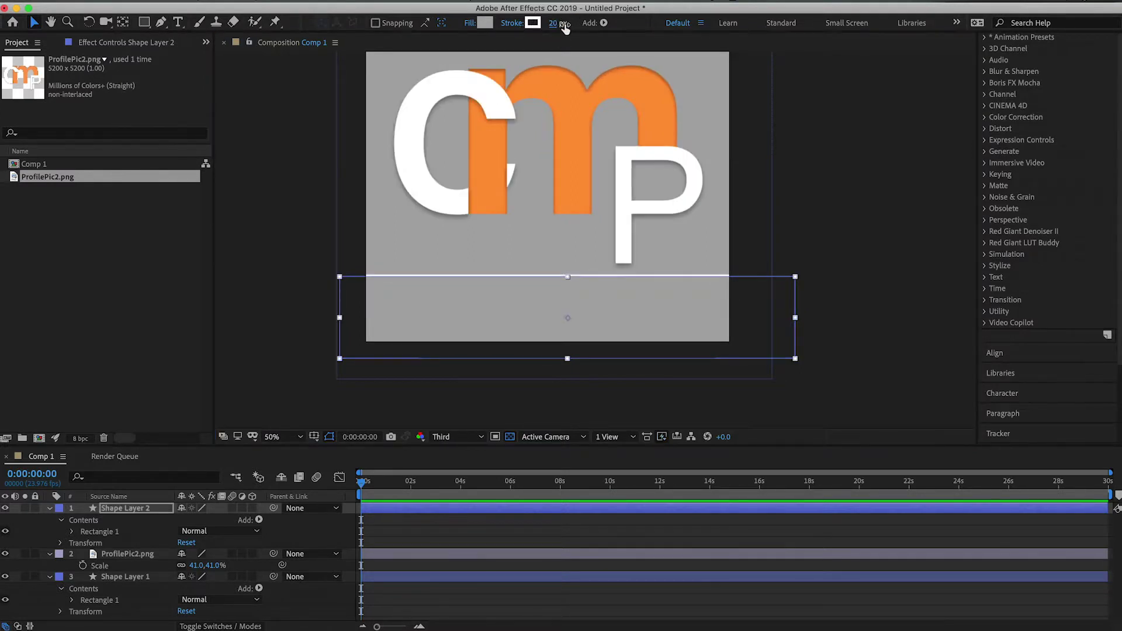
pyautogui.press('BackSpace')
pyautogui.press('BackSpace')
pyautogui.write('50')
pyautogui.press('Return')
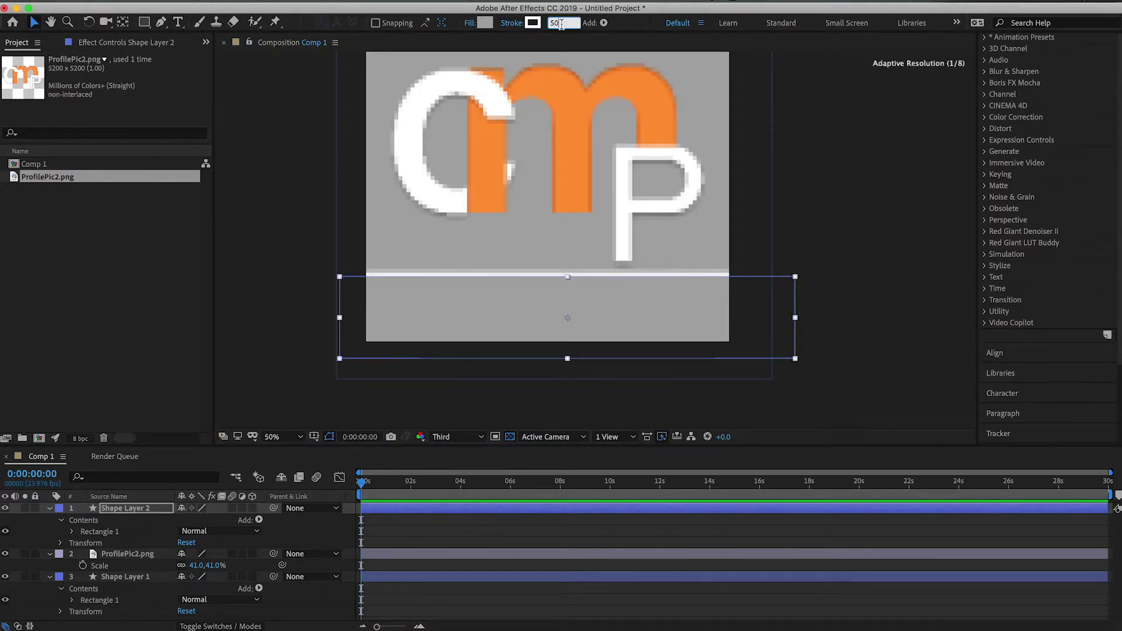
pyautogui.click(318, 245)
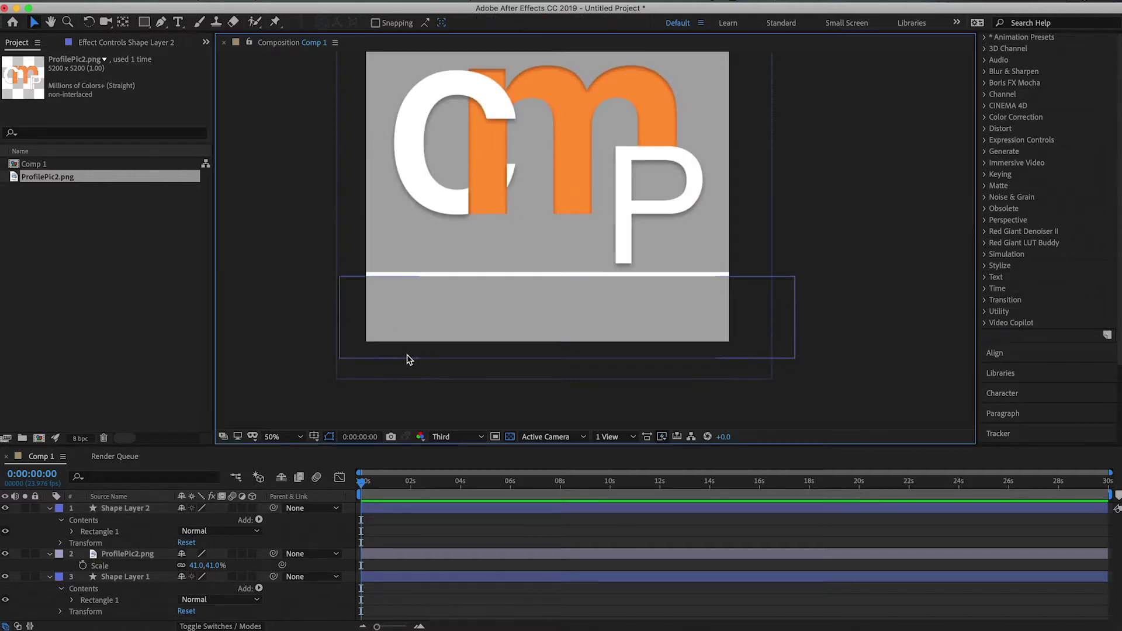
# - Show the title/action safe guides and try an orange fill on the background, keeping it grey
pyautogui.click(313, 437)
pyautogui.click(327, 449)
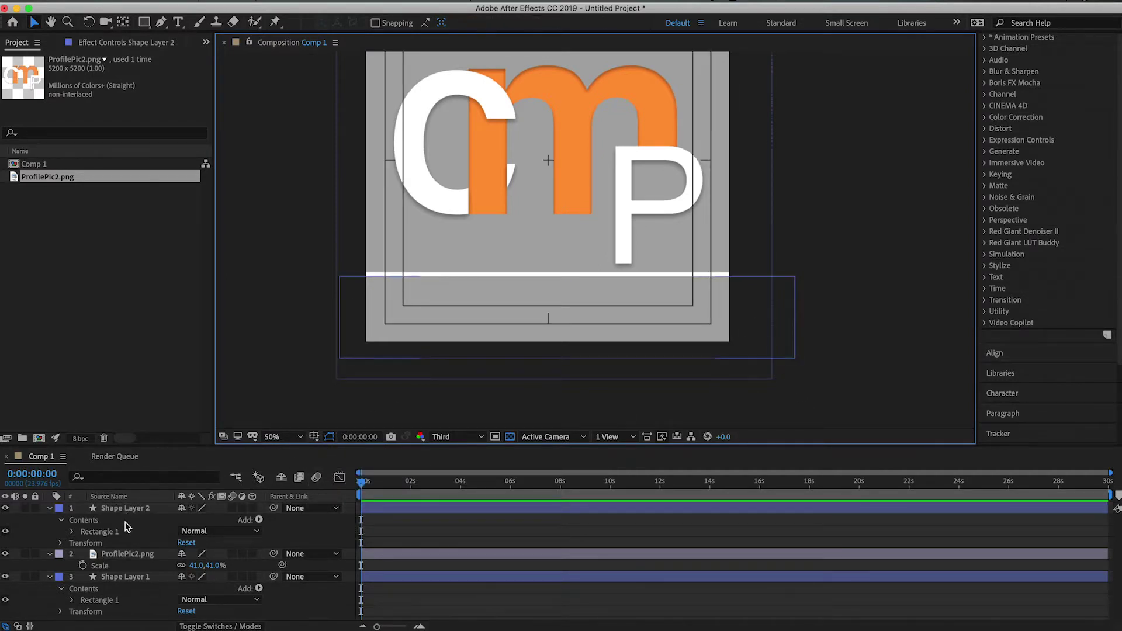
pyautogui.click(125, 576)
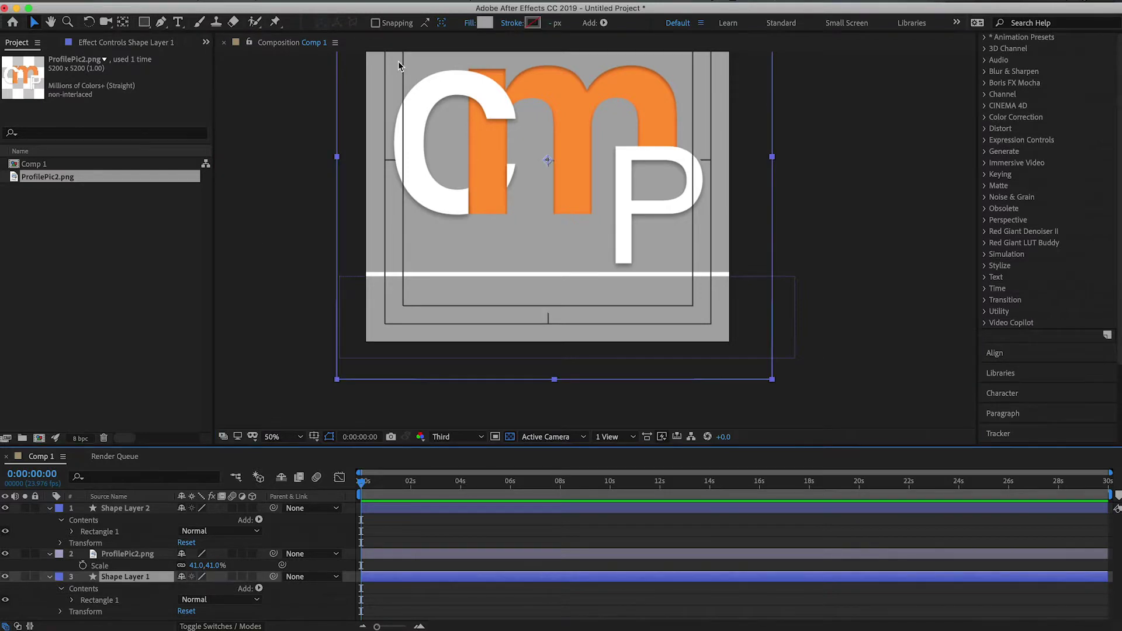
pyautogui.click(482, 25)
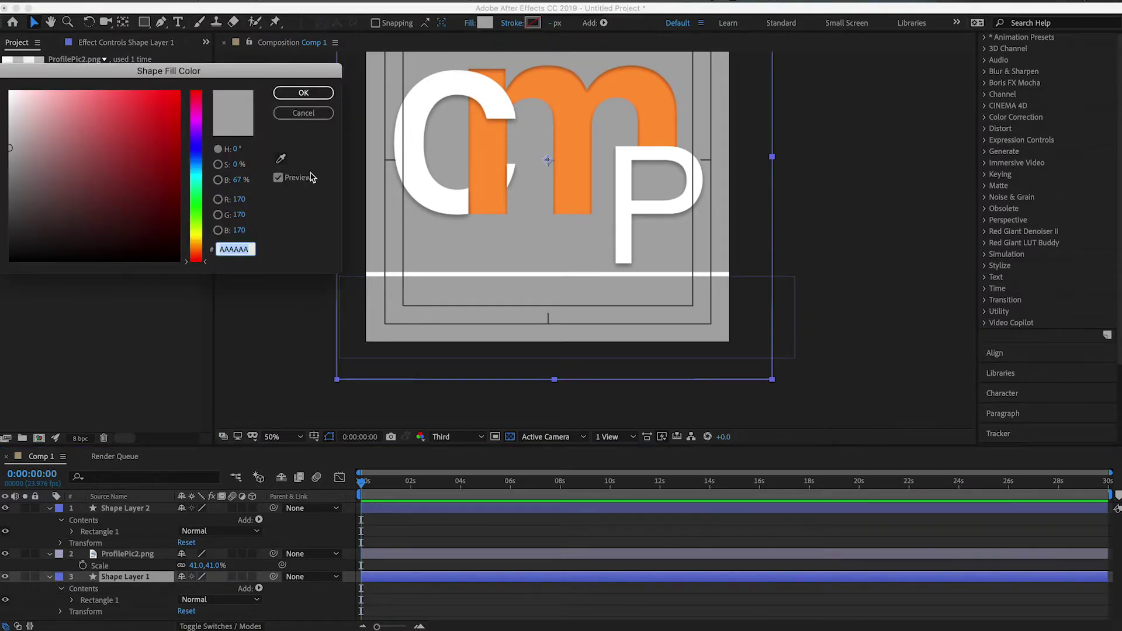
pyautogui.click(280, 158)
pyautogui.click(581, 102)
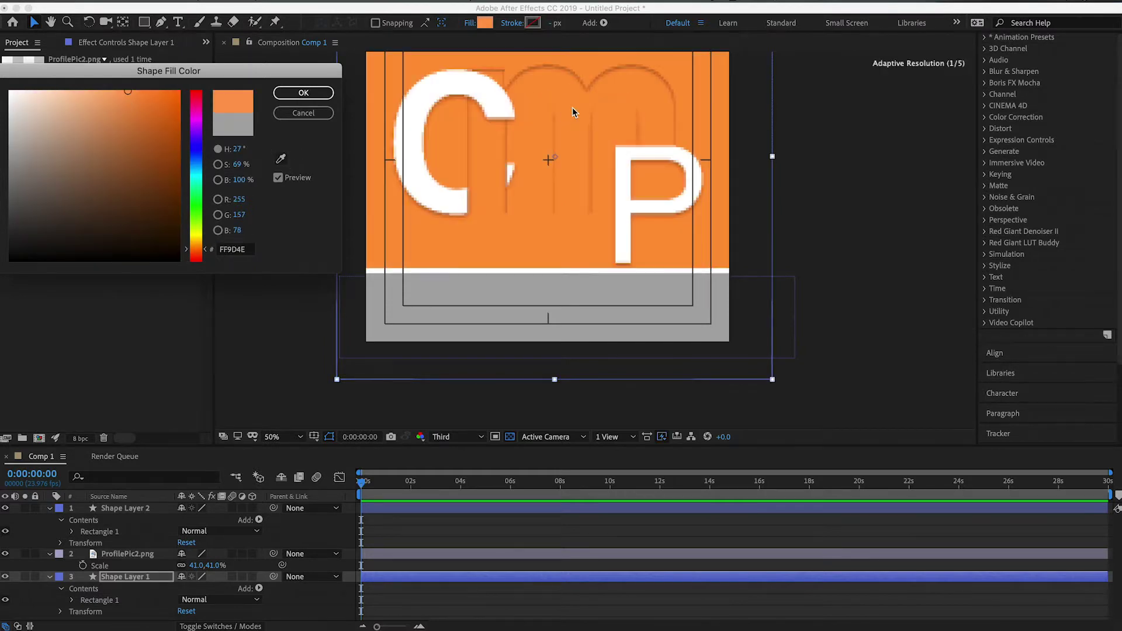
pyautogui.click(303, 112)
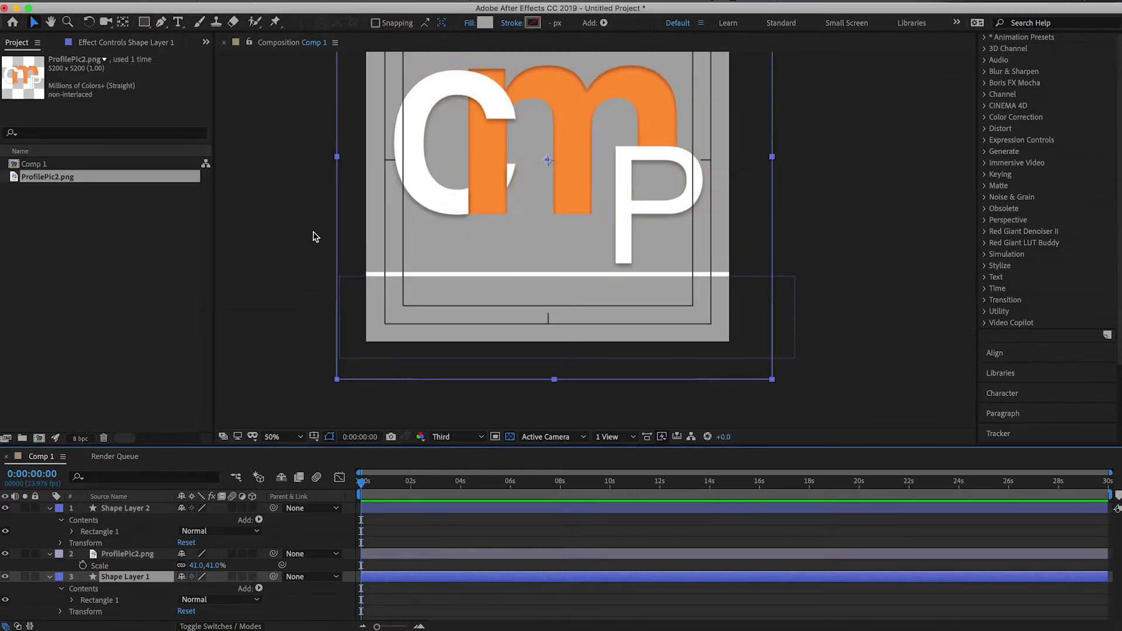
# - Fill the lower rectangle with orange sampled from the logo's m
pyautogui.click(119, 507)
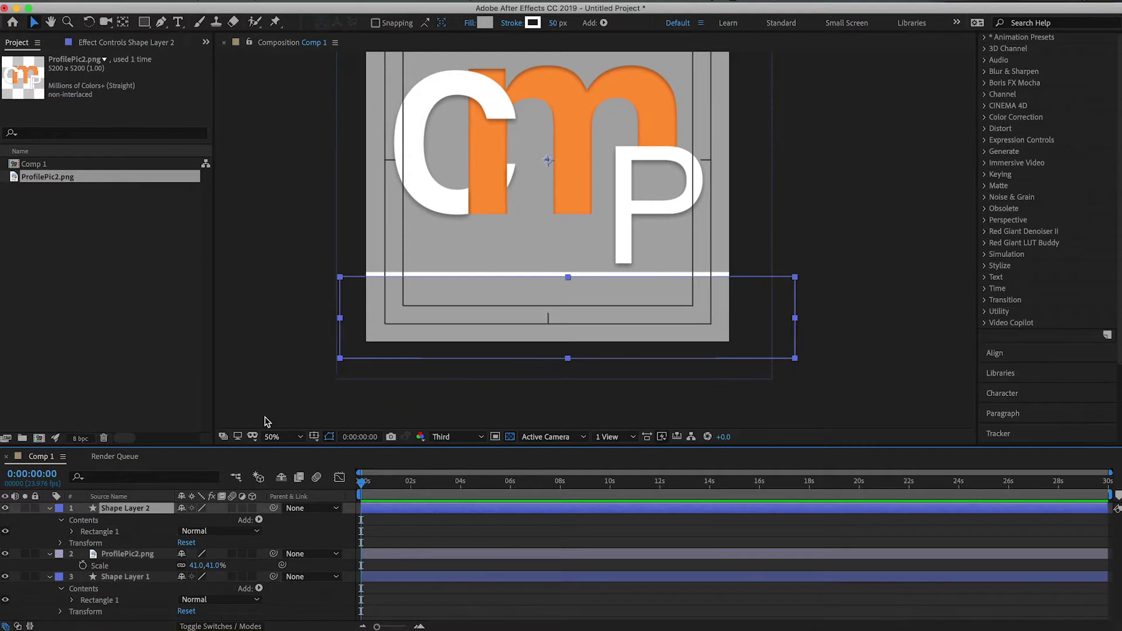
pyautogui.click(485, 23)
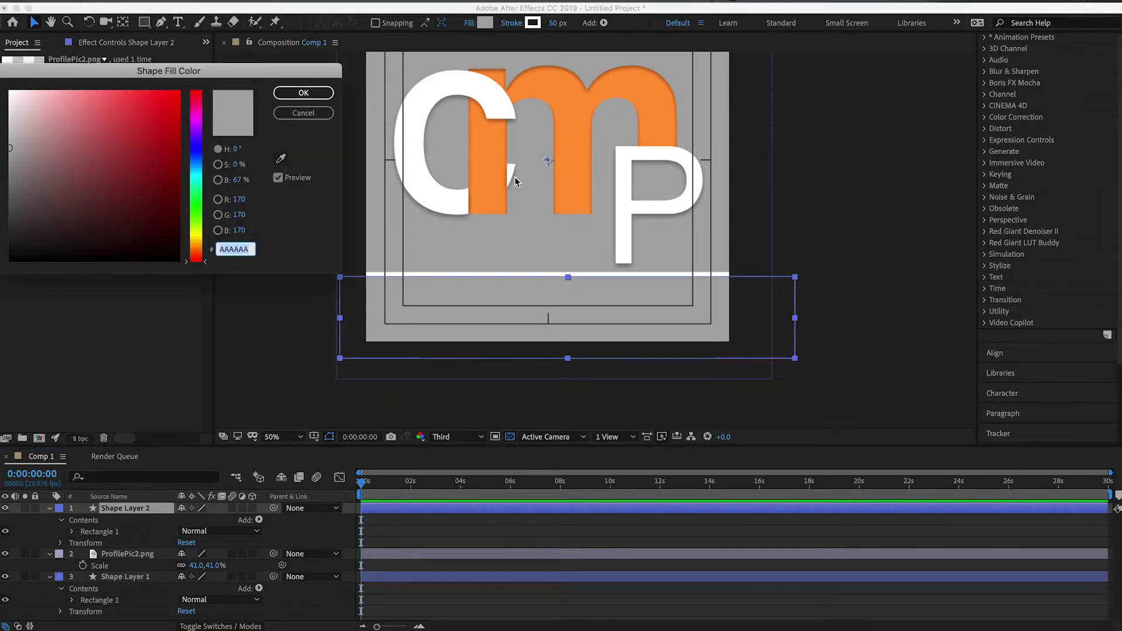
pyautogui.click(280, 158)
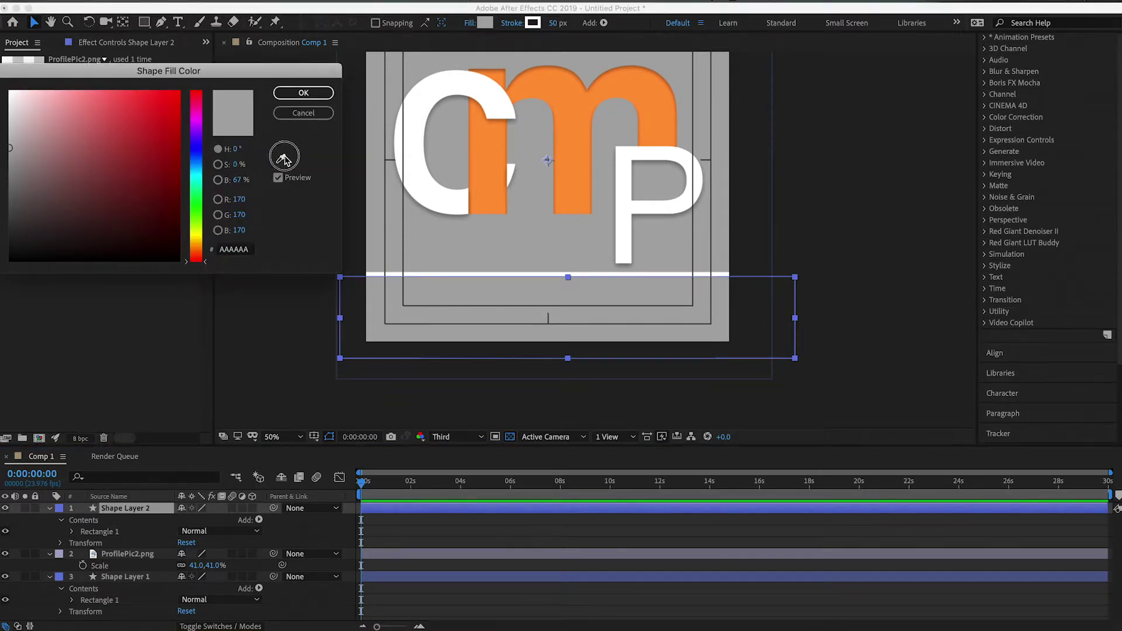
pyautogui.click(577, 106)
pyautogui.click(304, 93)
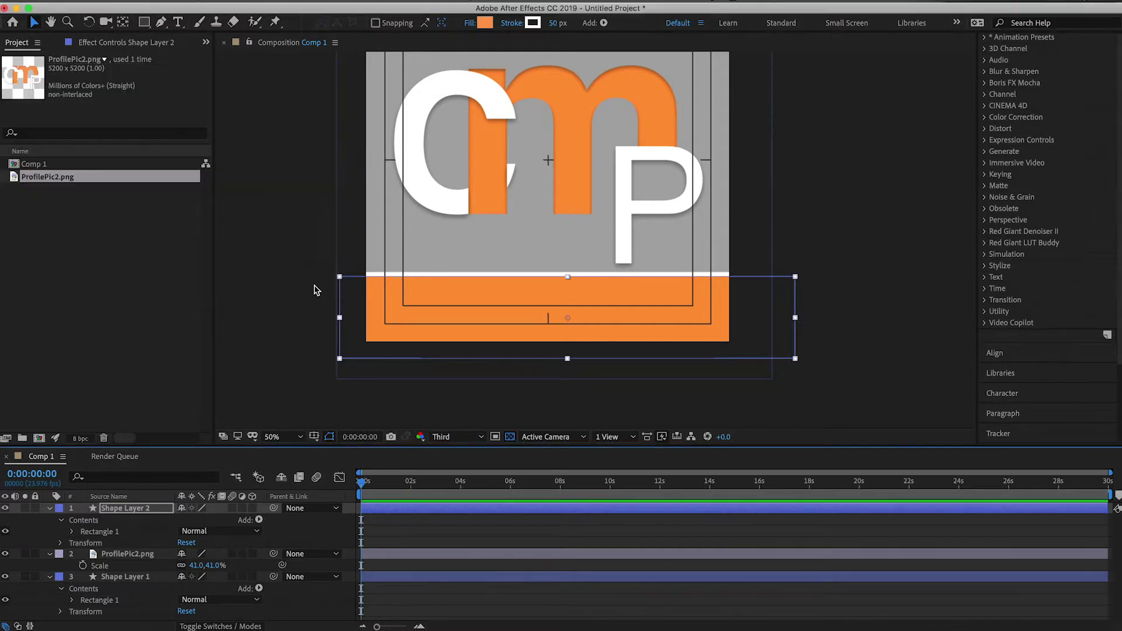
pyautogui.click(256, 420)
# - Shrink the orange bar from its corner so it fits the frame width
pyautogui.click(615, 288)
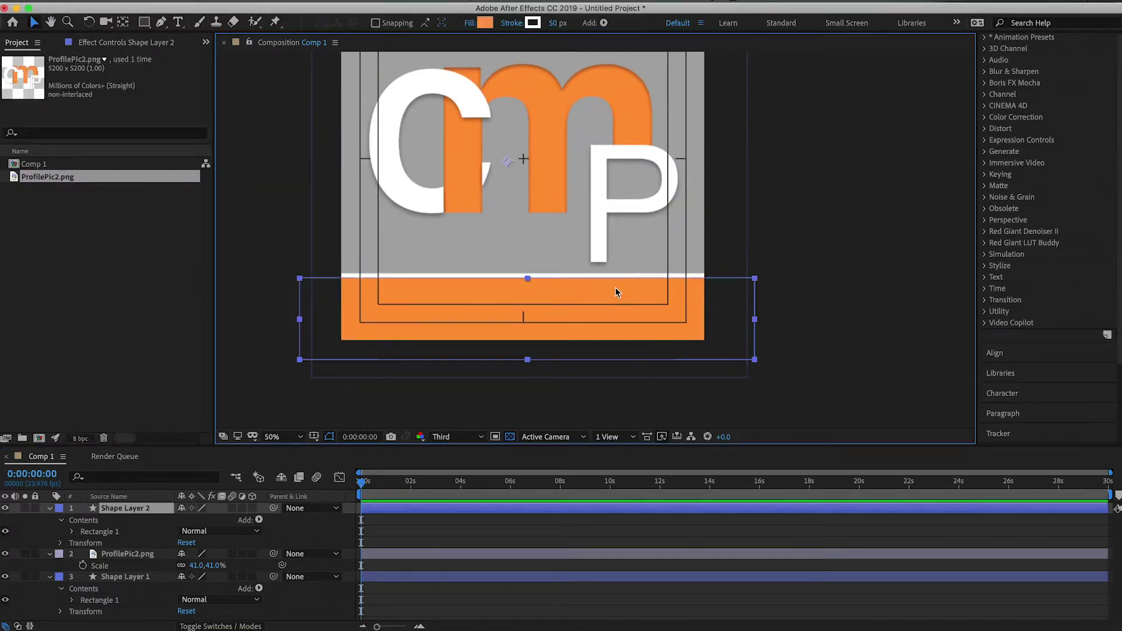
pyautogui.click(754, 359)
pyautogui.moveTo(754, 359); pyautogui.dragTo(702, 340)
pyautogui.click(806, 307)
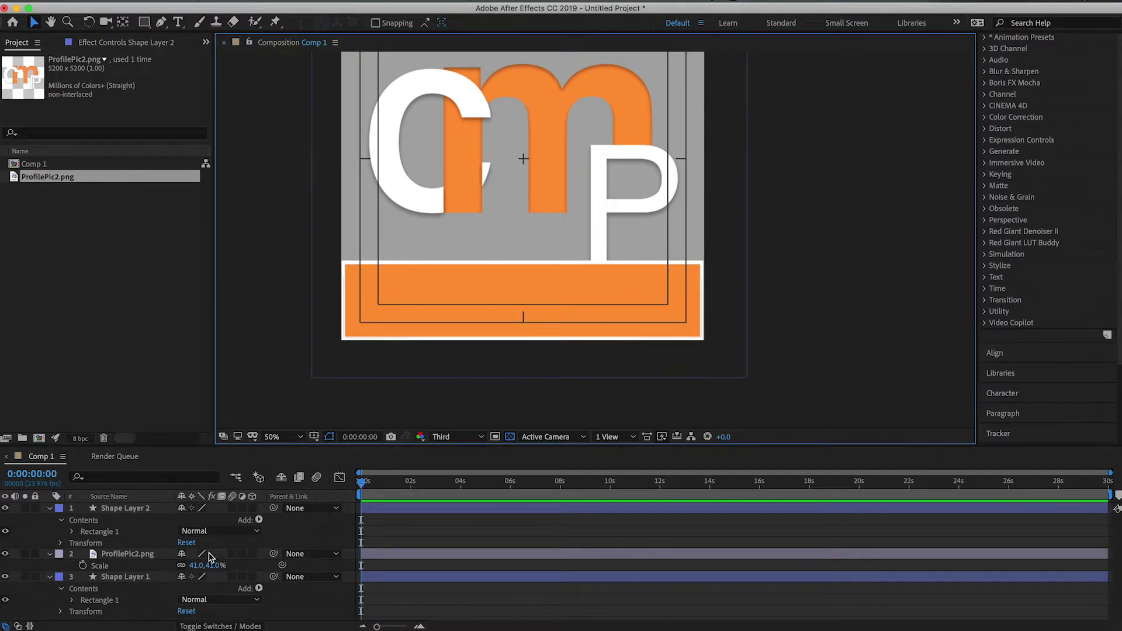
pyautogui.press('super+t')
# - Type 'CHECKOUT THE FULL VIDEO BELOW' on the orange bar, correct the typos, and select all the text
pyautogui.click(419, 358)
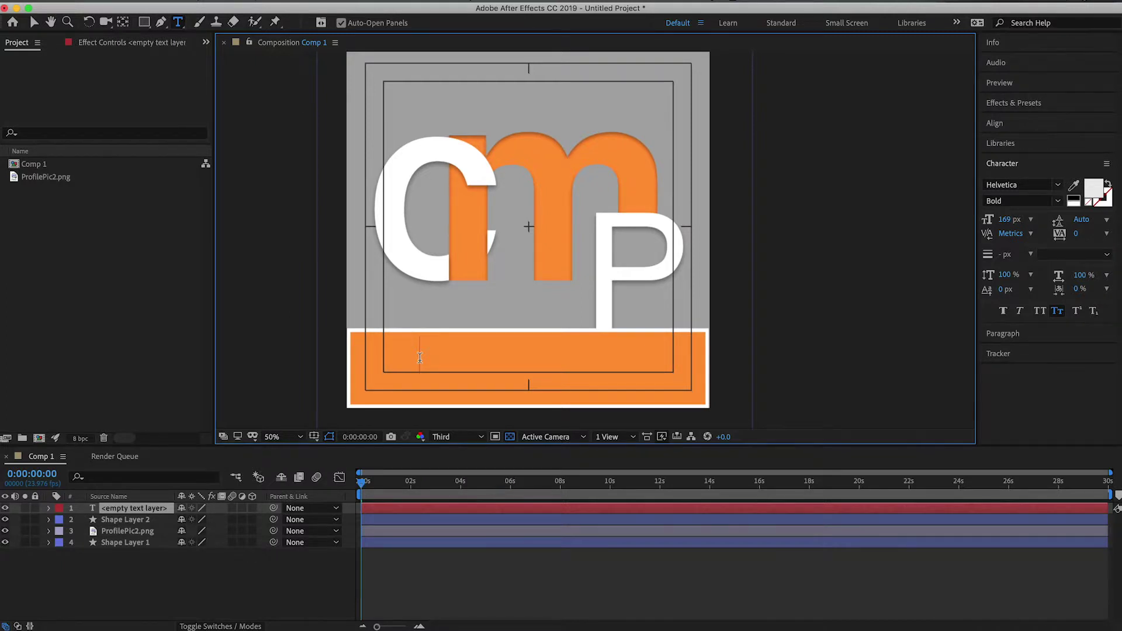
pyautogui.write('Che')
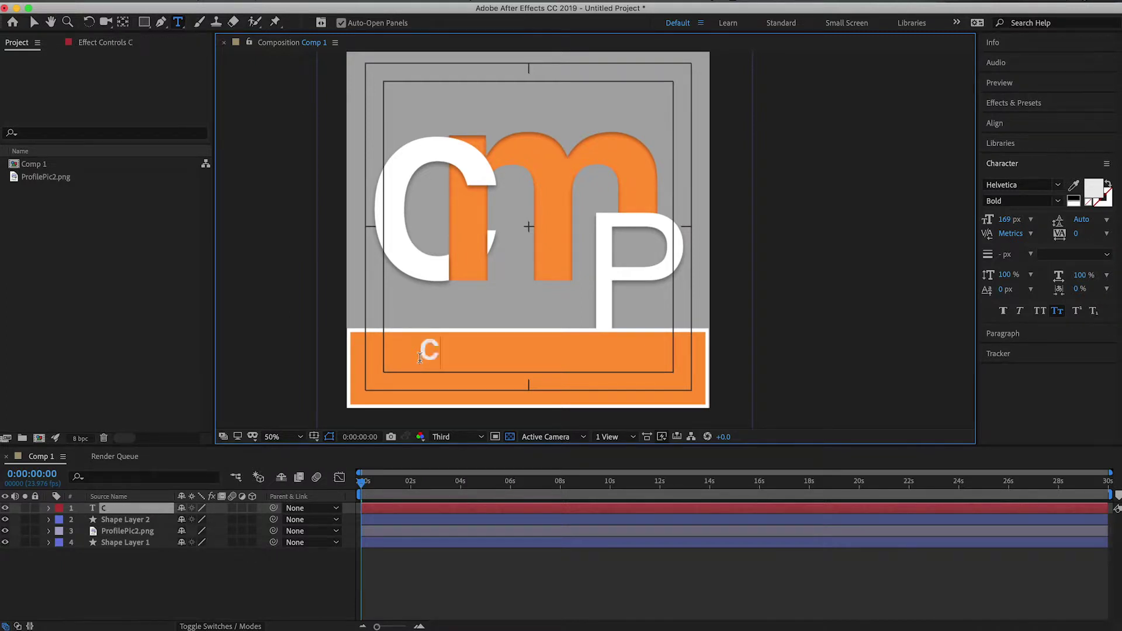
pyautogui.press('BackSpace')
pyautogui.press('BackSpace')
pyautogui.press('BackSpace')
pyautogui.write('checkout')
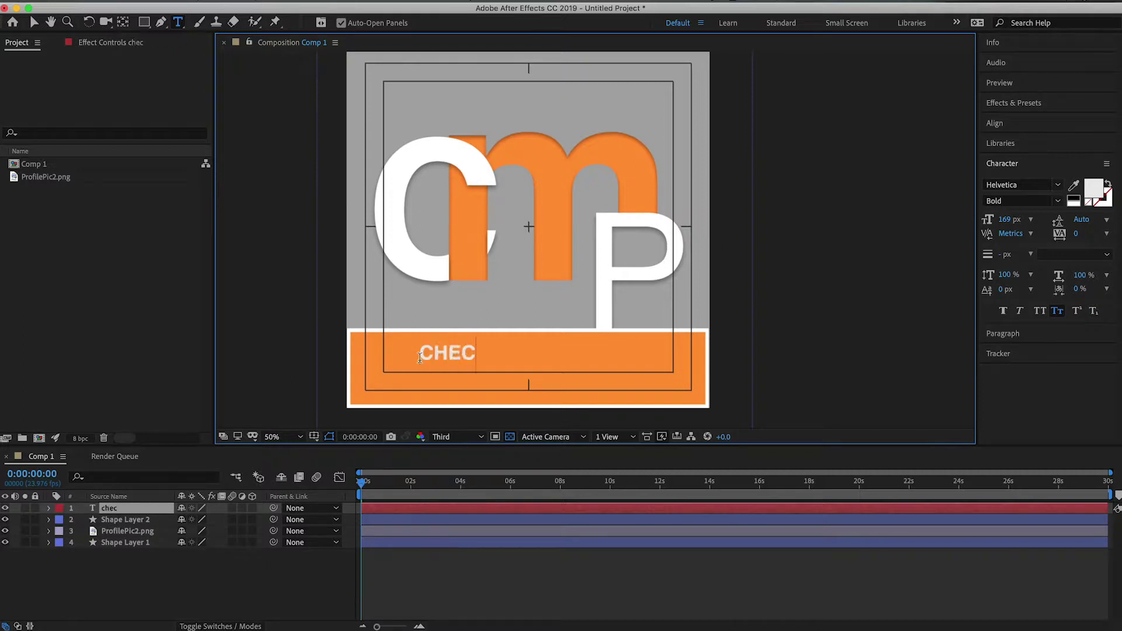
pyautogui.write(' the full')
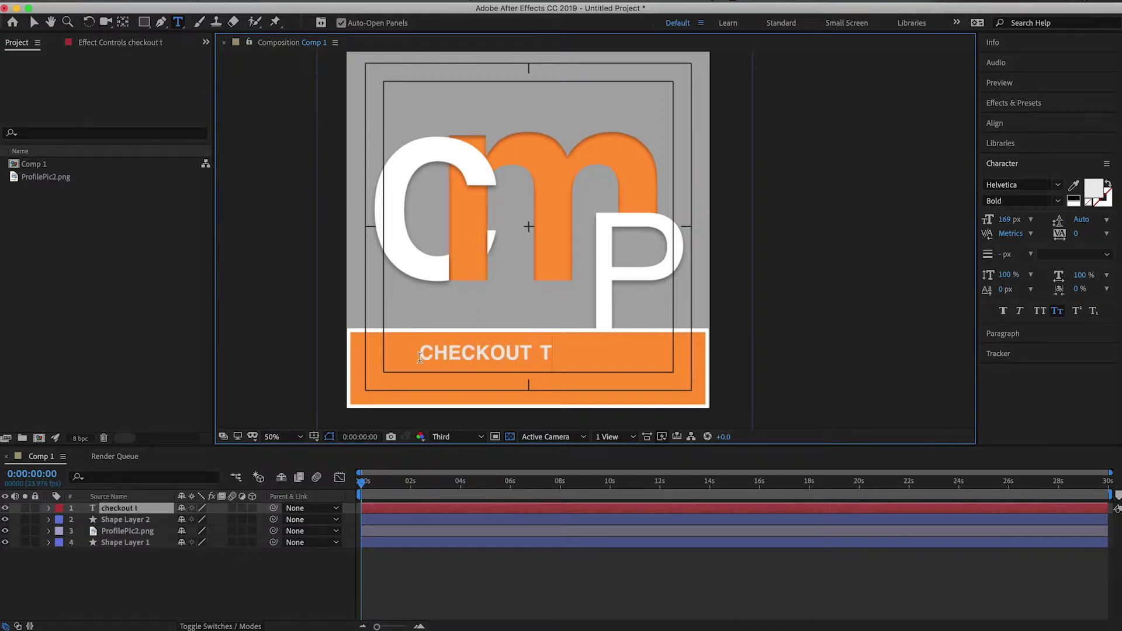
pyautogui.write(' video')
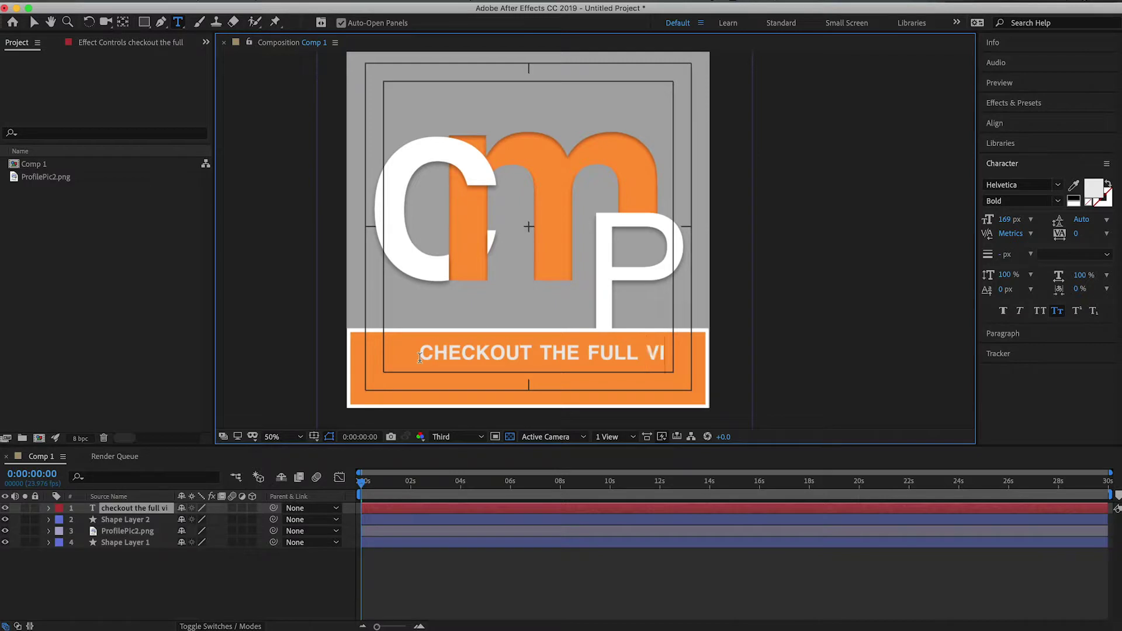
pyautogui.write(' Bel')
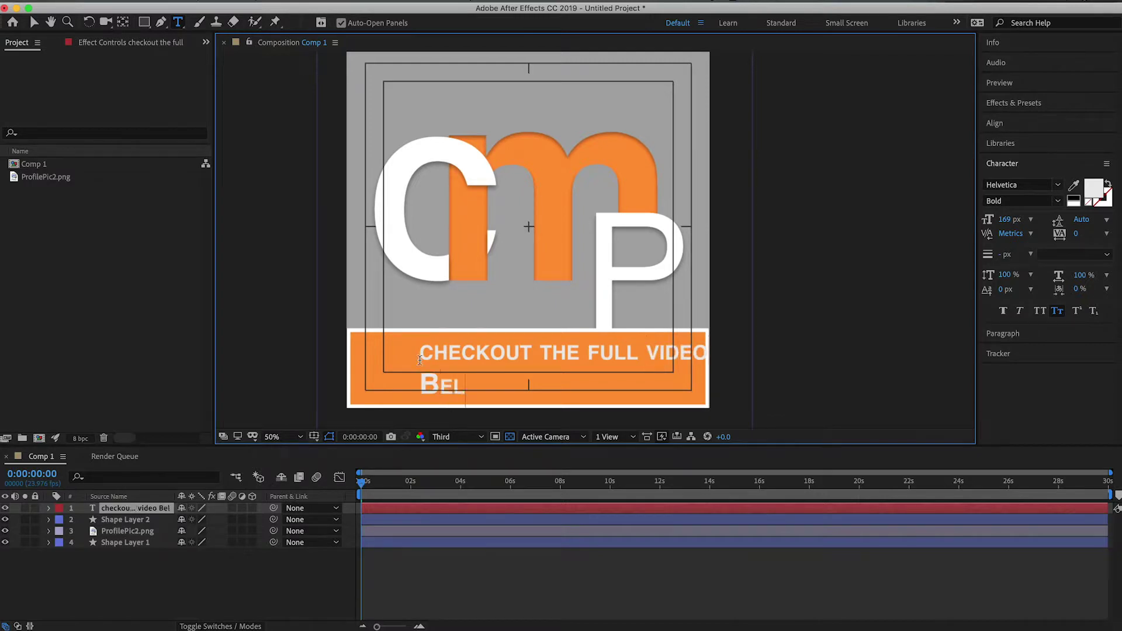
pyautogui.write('ow')
pyautogui.press('BackSpace')
pyautogui.press('BackSpace')
pyautogui.press('BackSpace')
pyautogui.press('BackSpace')
pyautogui.press('BackSpace')
pyautogui.write('below')
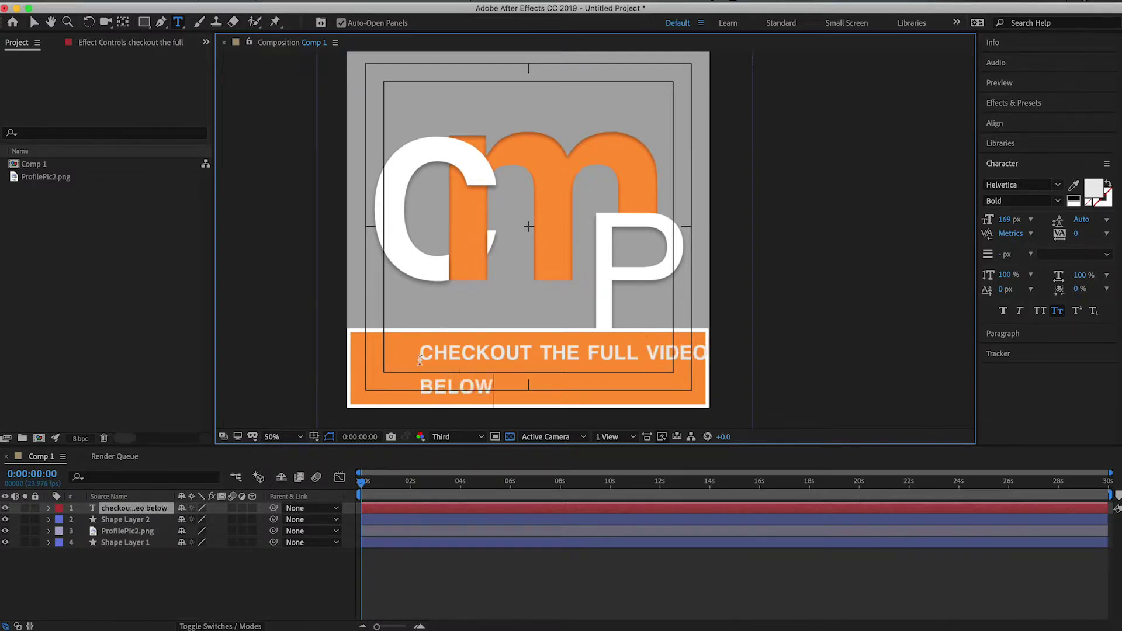
pyautogui.press('super+a')
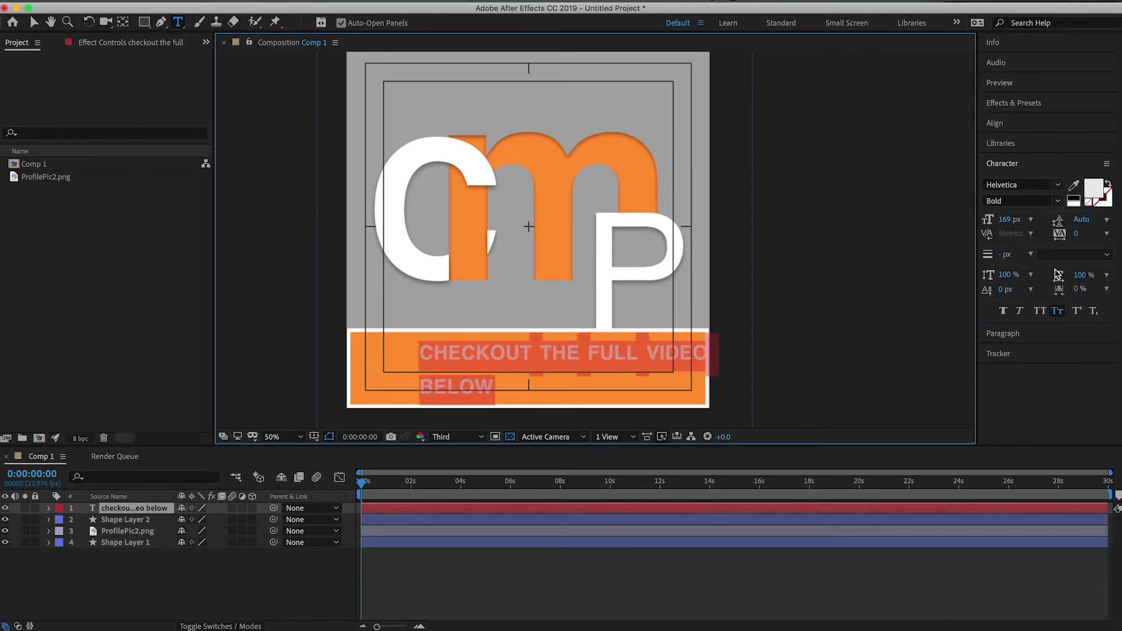
# - Centre-align the caption text and move it to the middle of the orange bar
pyautogui.click(991, 258)
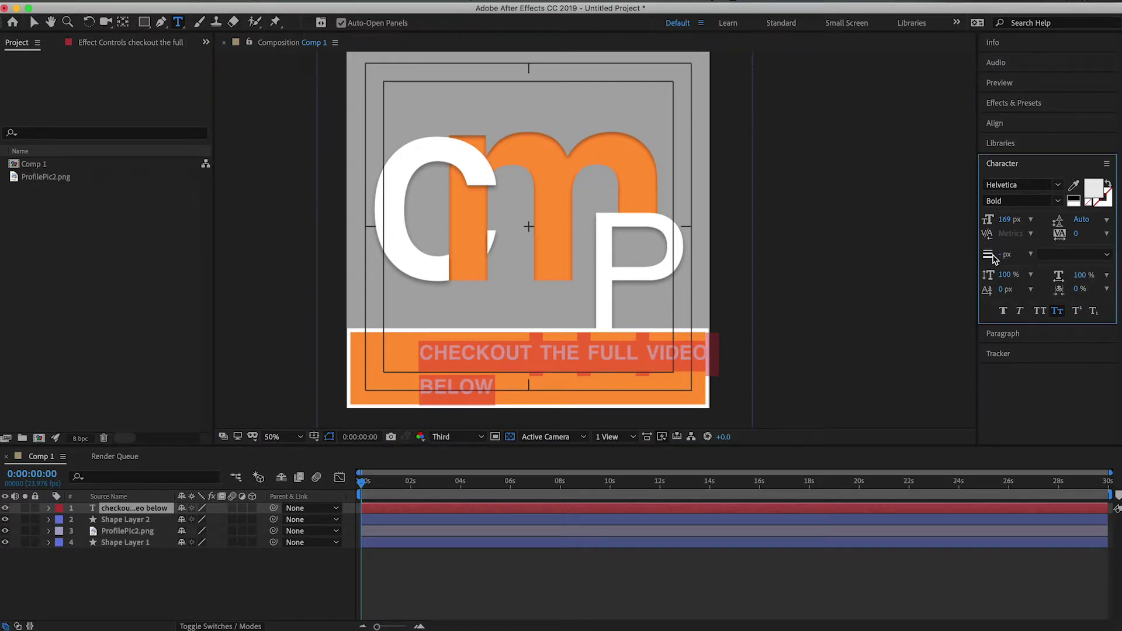
pyautogui.click(1013, 125)
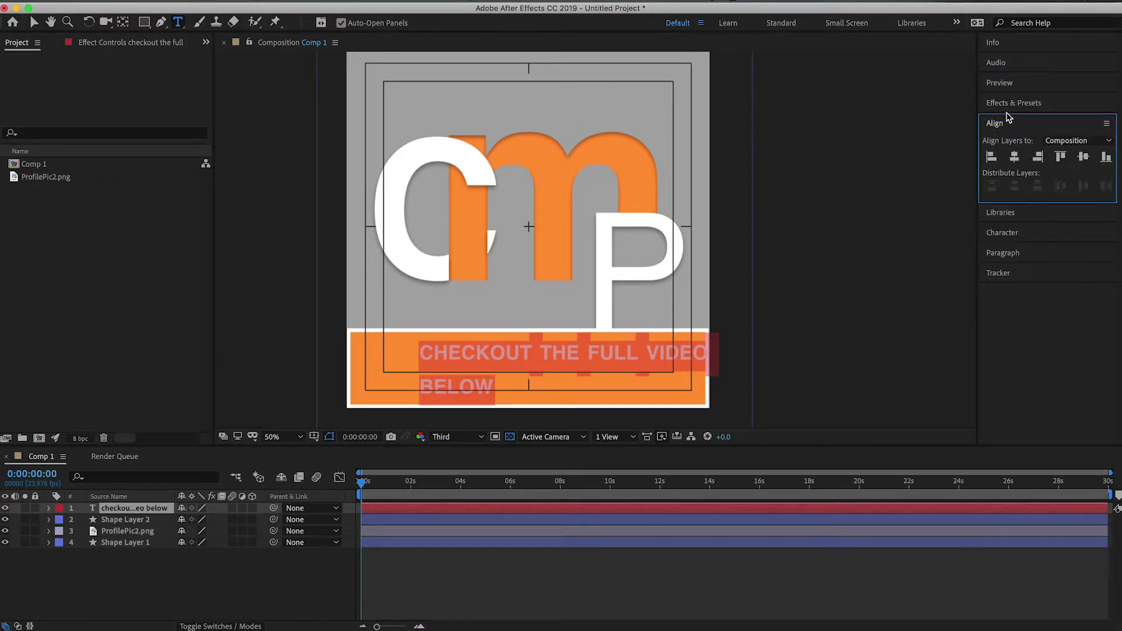
pyautogui.click(1007, 123)
pyautogui.click(1003, 183)
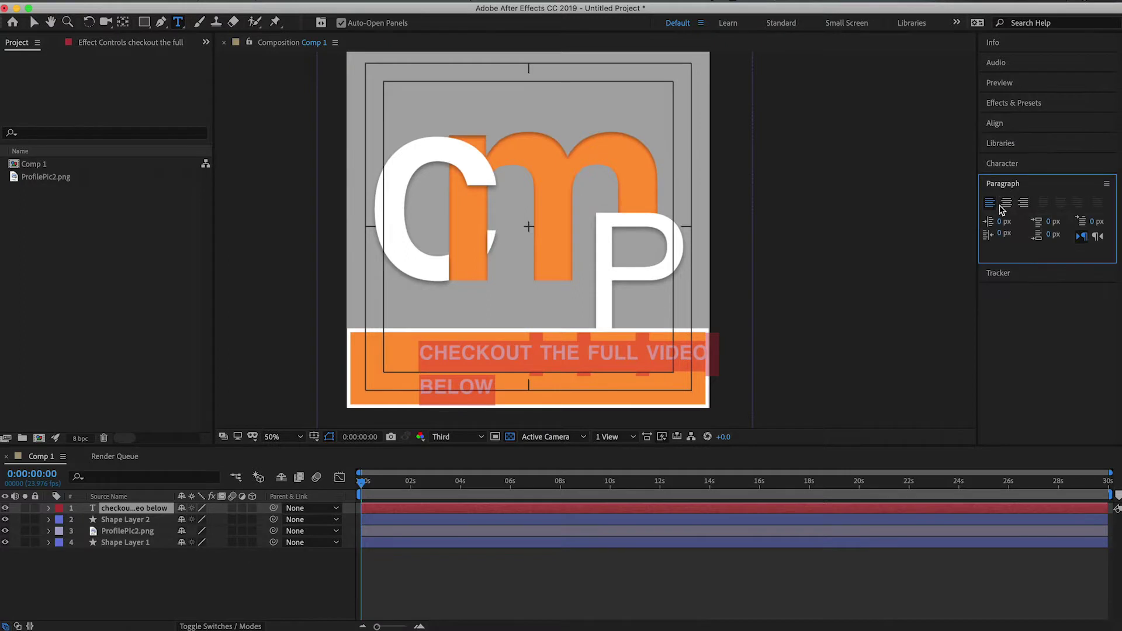
pyautogui.click(1006, 203)
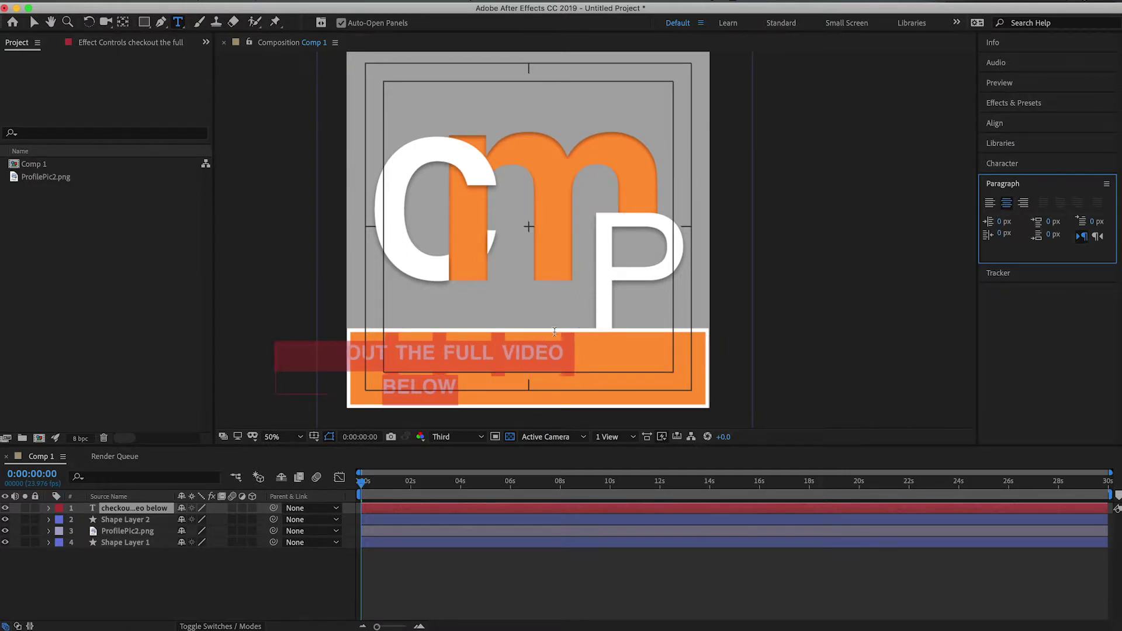
pyautogui.click(78, 583)
pyautogui.press('v')
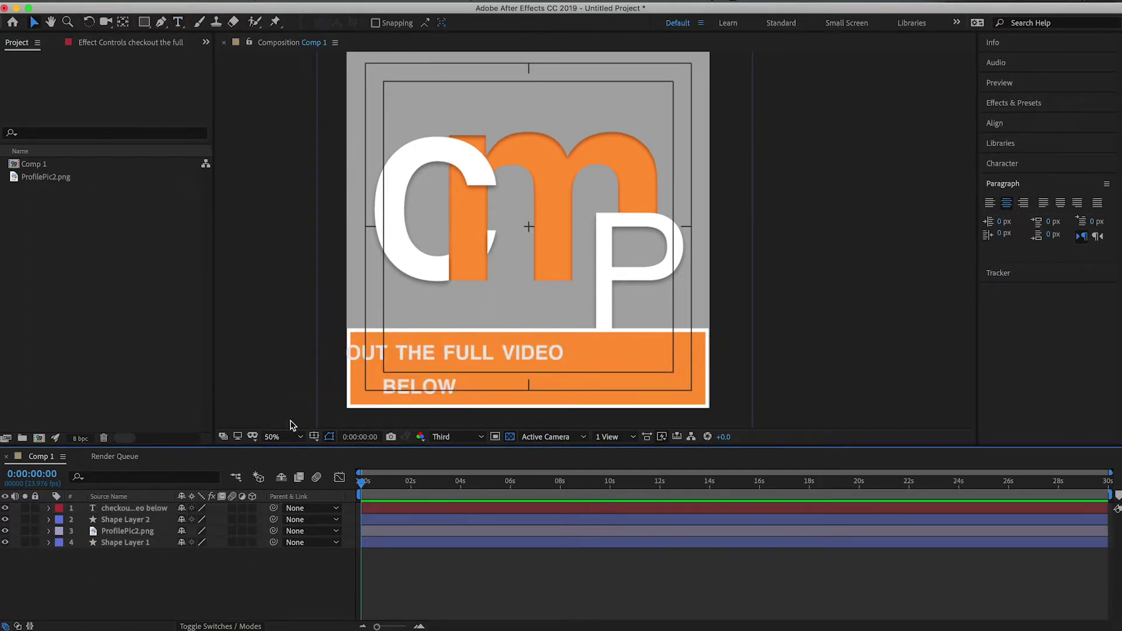
pyautogui.click(494, 350)
pyautogui.moveTo(495, 350); pyautogui.dragTo(574, 355)
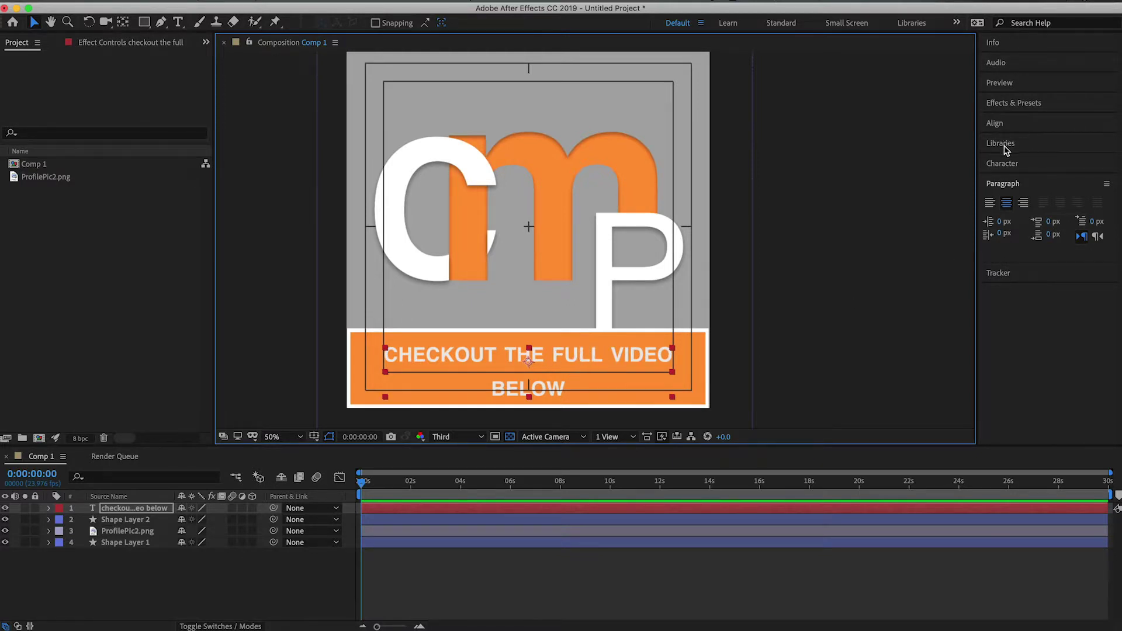
# - Reduce the caption's leading to 111 px
pyautogui.click(1003, 164)
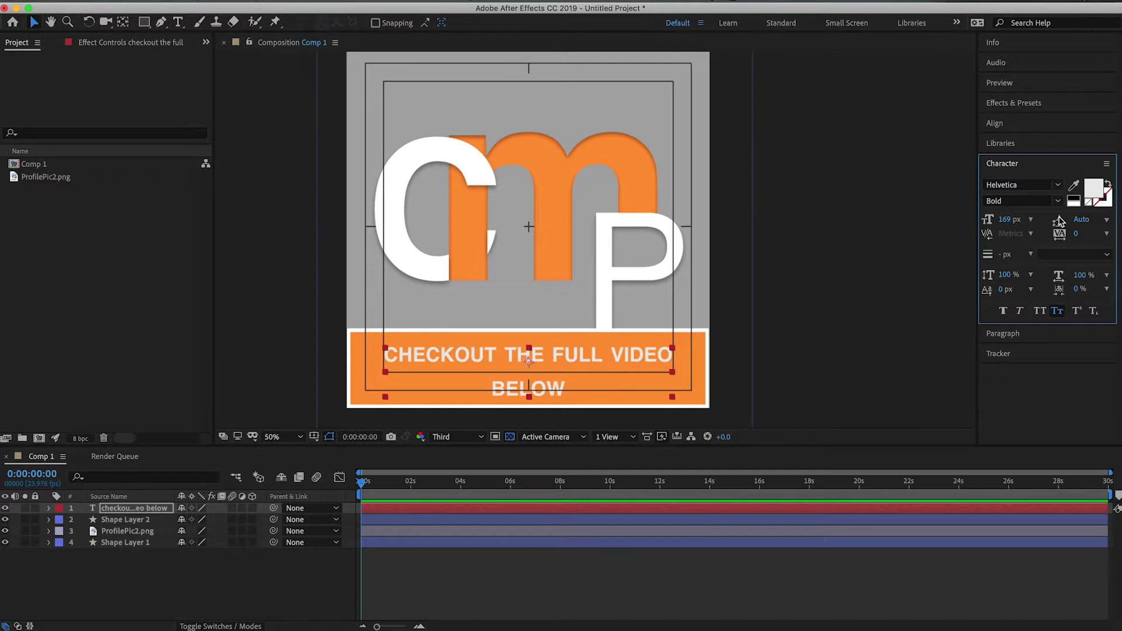
pyautogui.moveTo(1069, 221); pyautogui.dragTo(1119, 220)
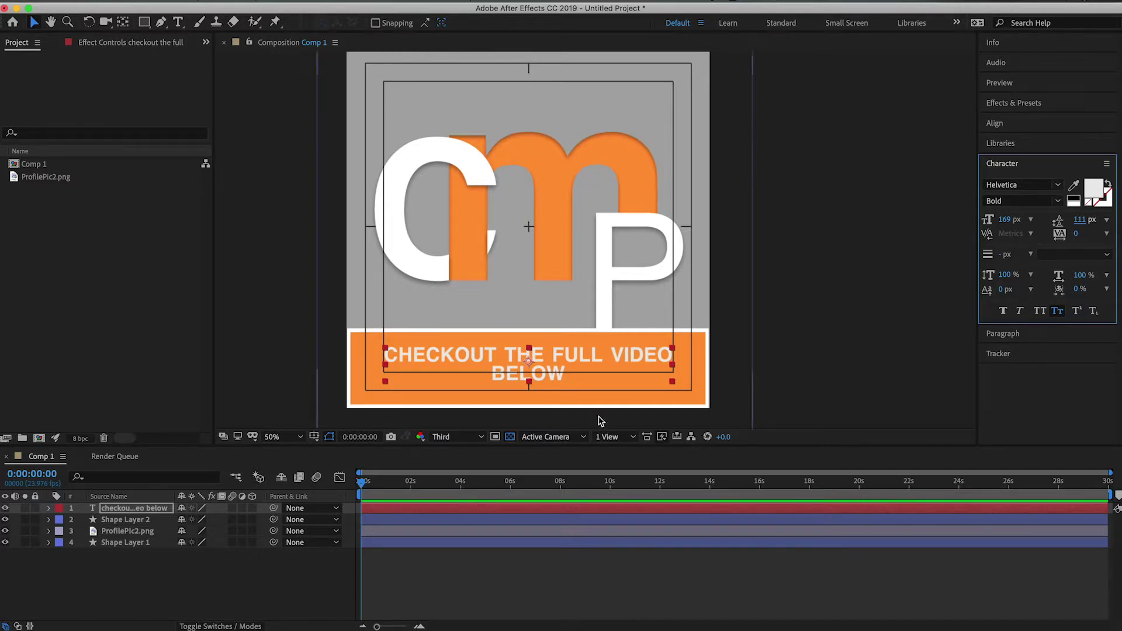
pyautogui.click(581, 342)
pyautogui.click(803, 331)
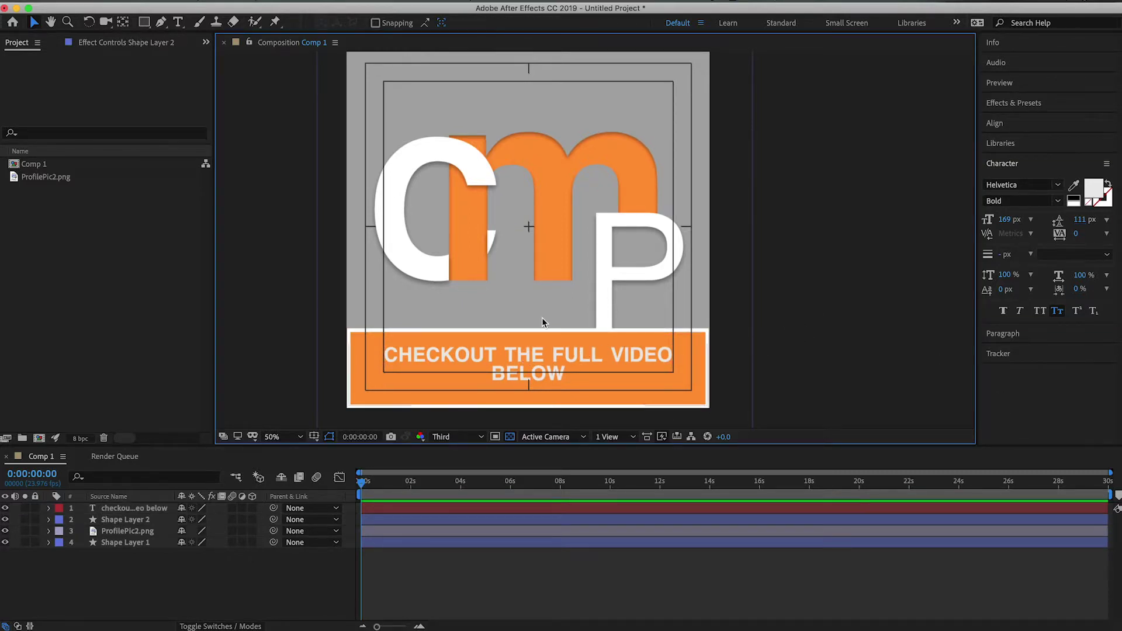
pyautogui.click(532, 359)
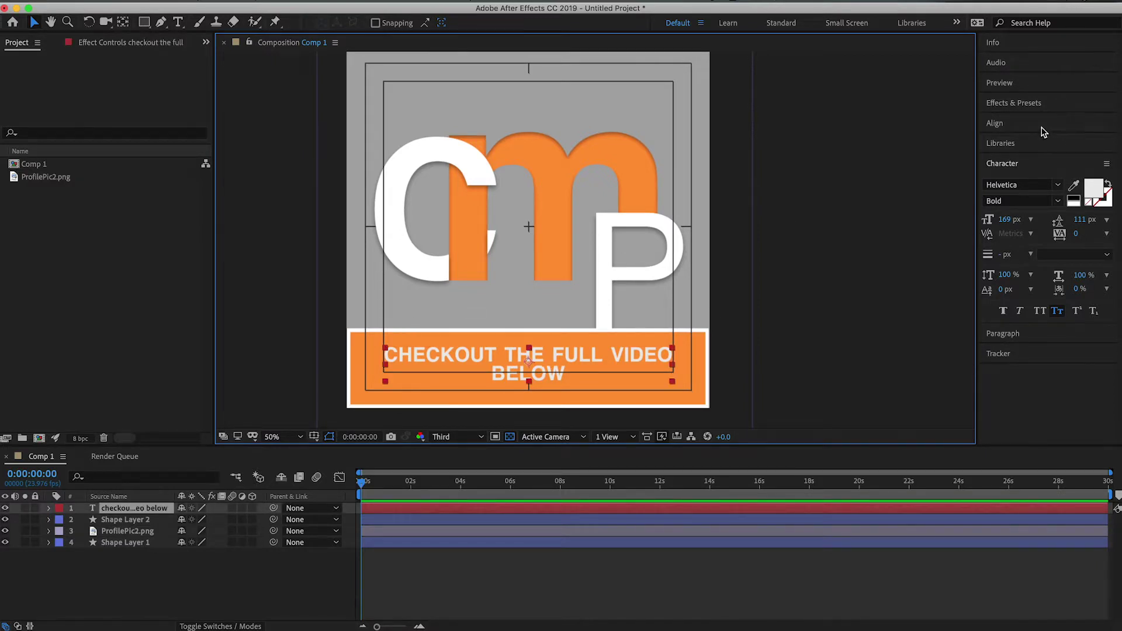
# - Add a Drop Shadow to the caption (53% opacity, 11 distance, 7 softness) and nudge it lower
pyautogui.click(1026, 106)
pyautogui.click(1019, 122)
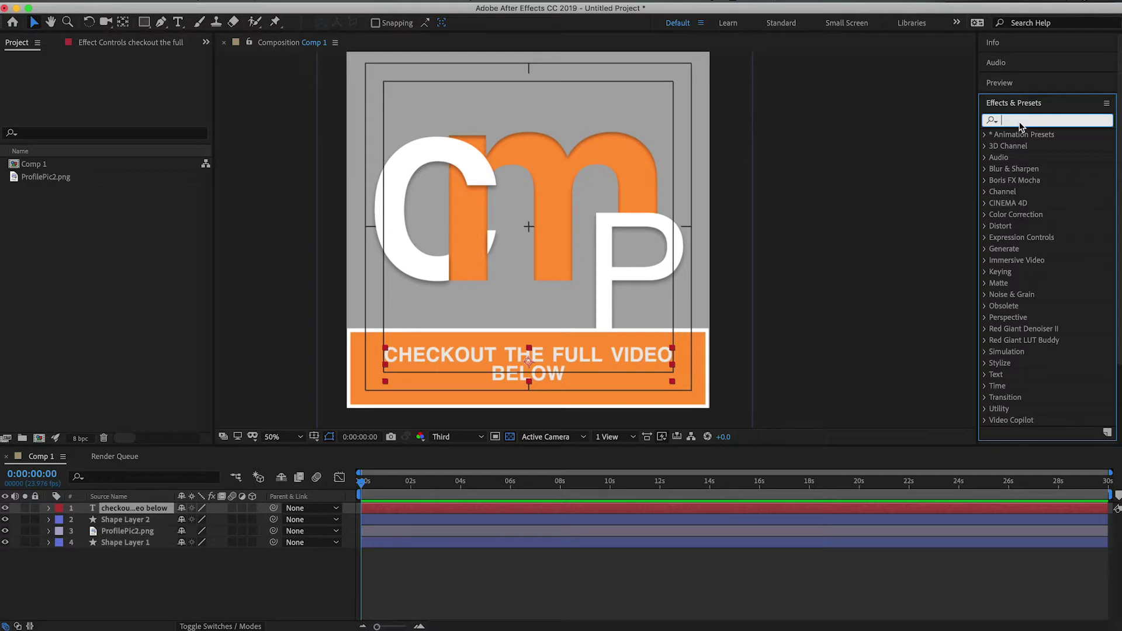
pyautogui.write('drop')
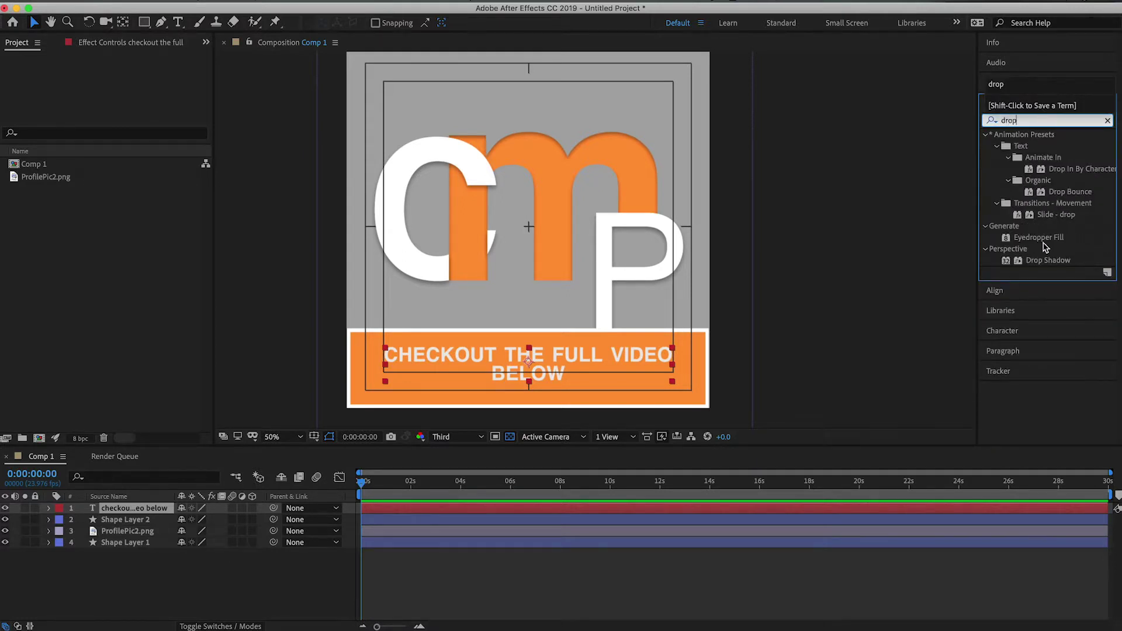
pyautogui.doubleClick(1048, 260)
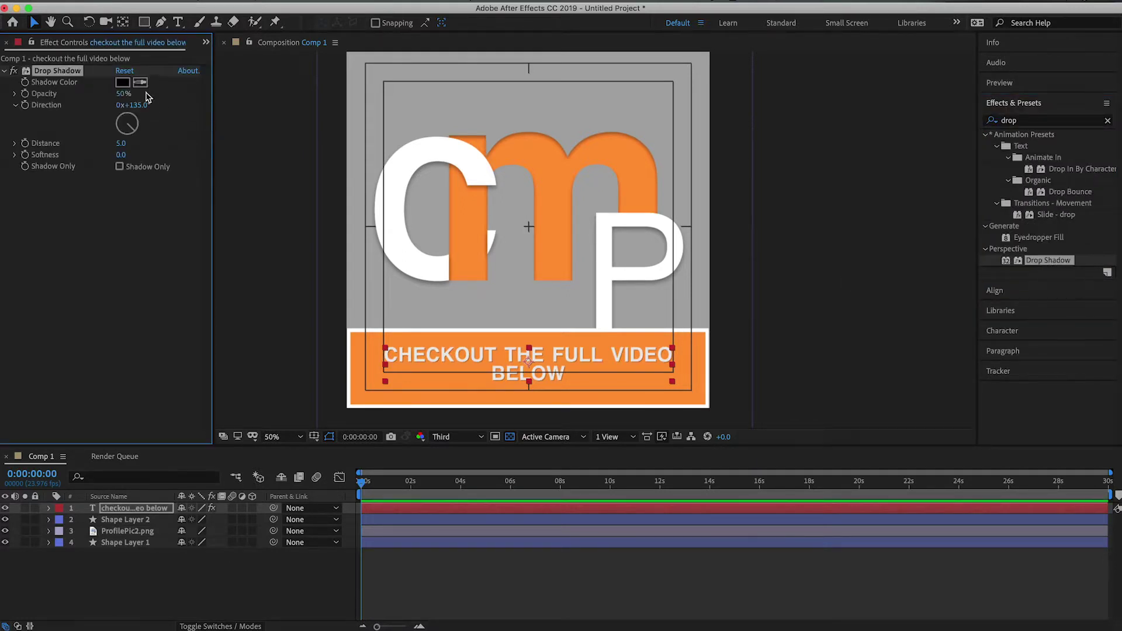
pyautogui.moveTo(121, 155); pyautogui.dragTo(124, 156)
pyautogui.moveTo(119, 94); pyautogui.dragTo(142, 93)
pyautogui.moveTo(123, 143); pyautogui.dragTo(124, 143)
pyautogui.click(122, 253)
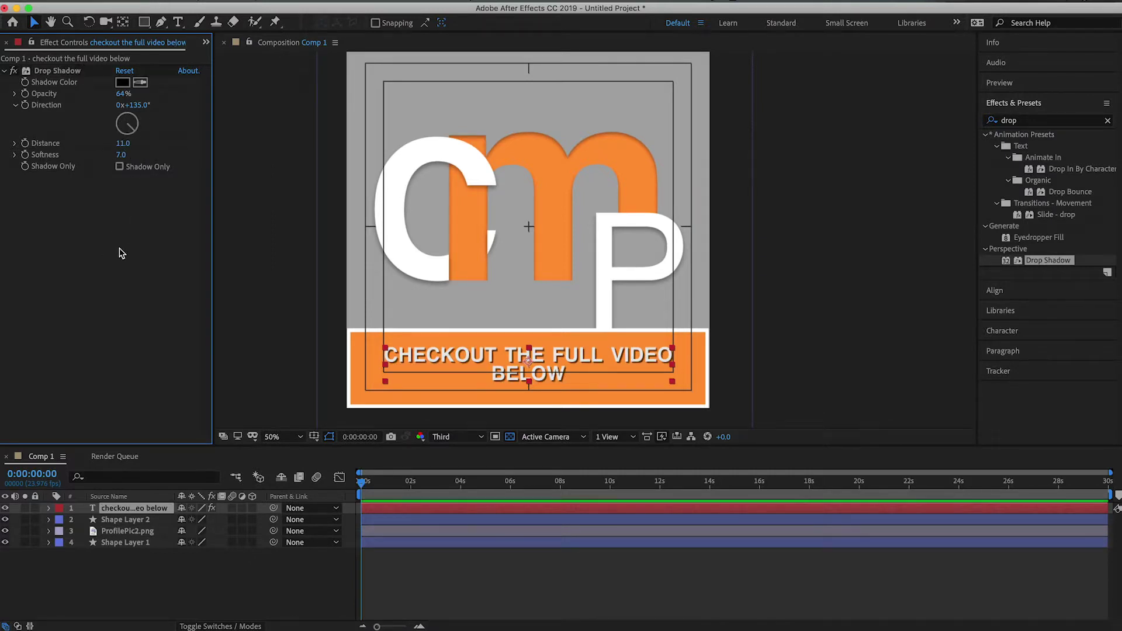
pyautogui.click(254, 592)
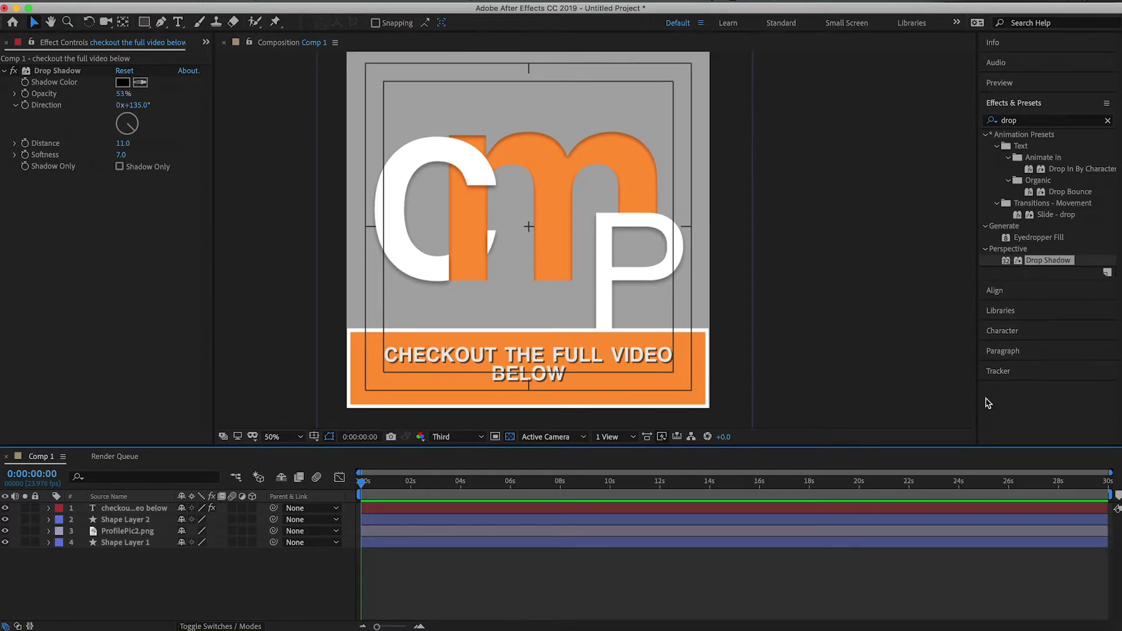
pyautogui.moveTo(551, 359); pyautogui.dragTo(551, 381)
# - Move the orange bar's anchor point to its bottom edge and pull its top edge down
pyautogui.click(493, 387)
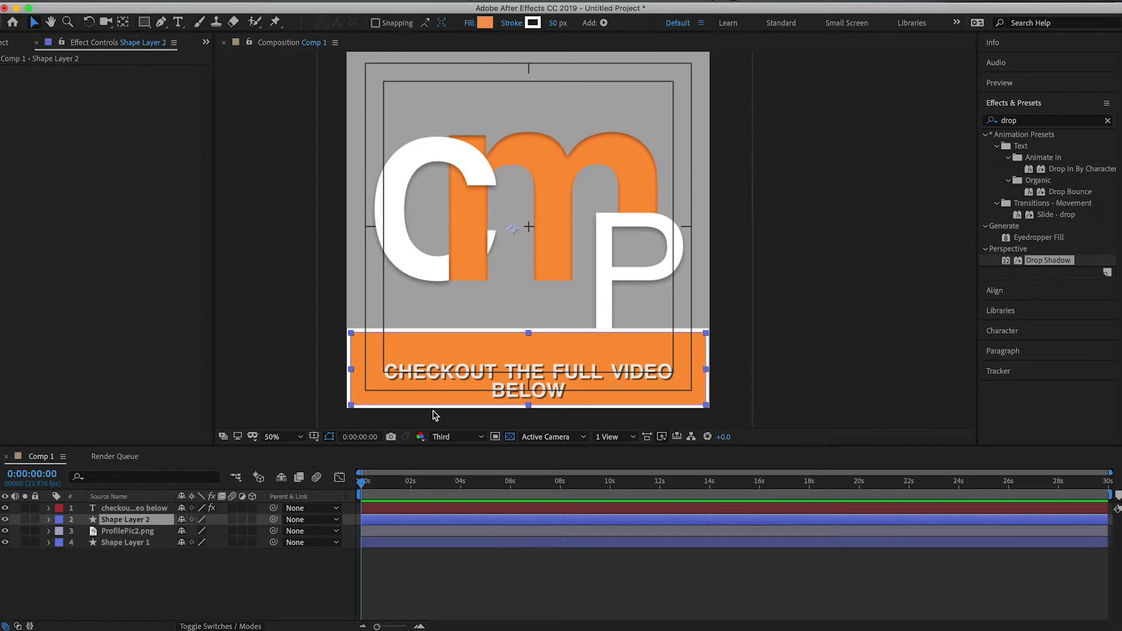
pyautogui.click(126, 519)
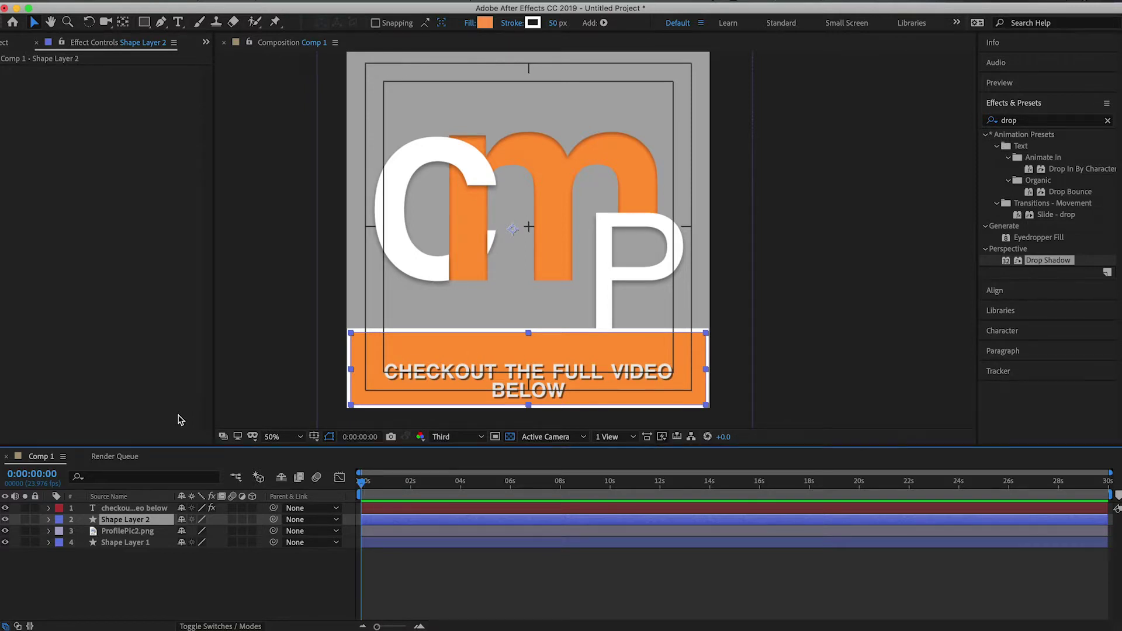
pyautogui.click(123, 23)
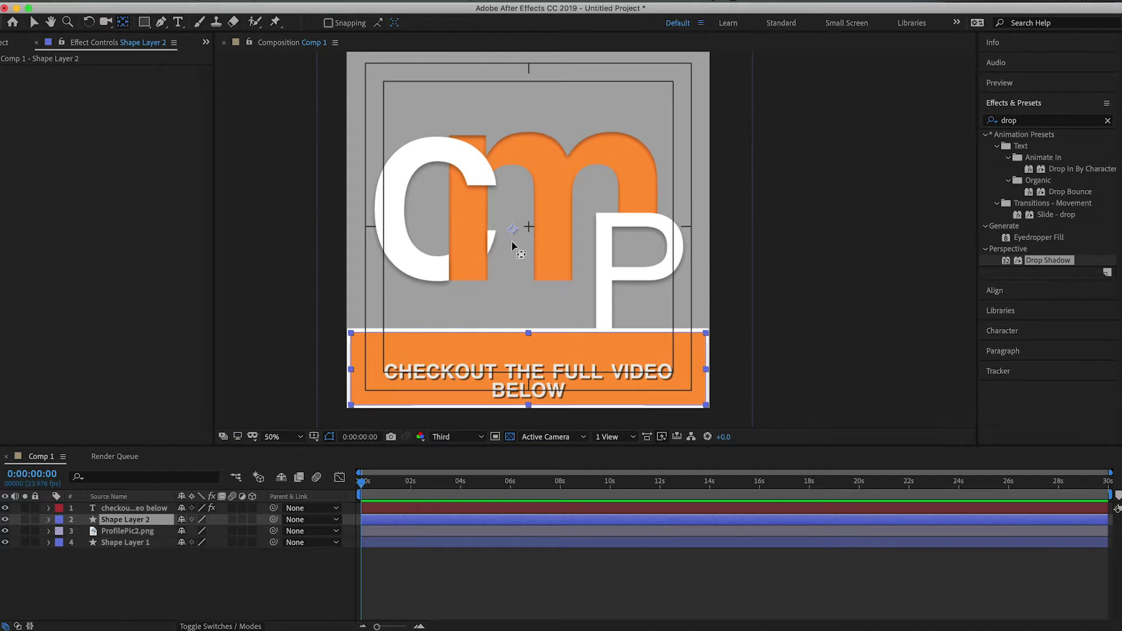
pyautogui.moveTo(510, 229)
pyautogui.mouseDown()
pyautogui.moveTo(534, 345)
pyautogui.moveTo(528, 406)
pyautogui.mouseUp()
pyautogui.press('v')
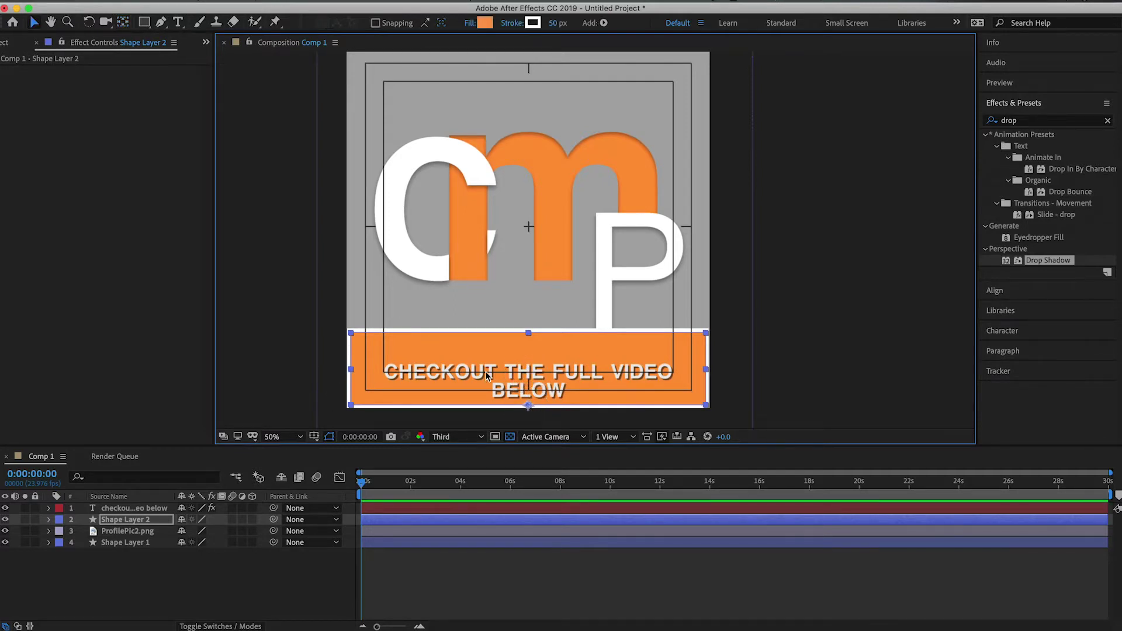
pyautogui.moveTo(527, 337); pyautogui.dragTo(527, 358)
pyautogui.click(183, 584)
pyautogui.press('space')
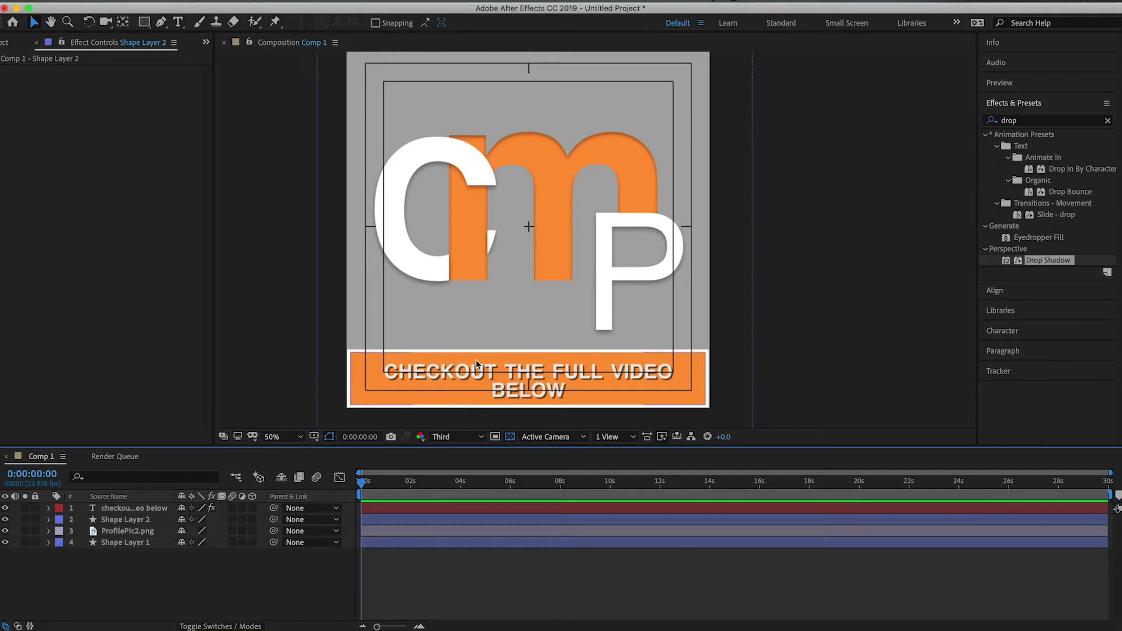
pyautogui.click(421, 374)
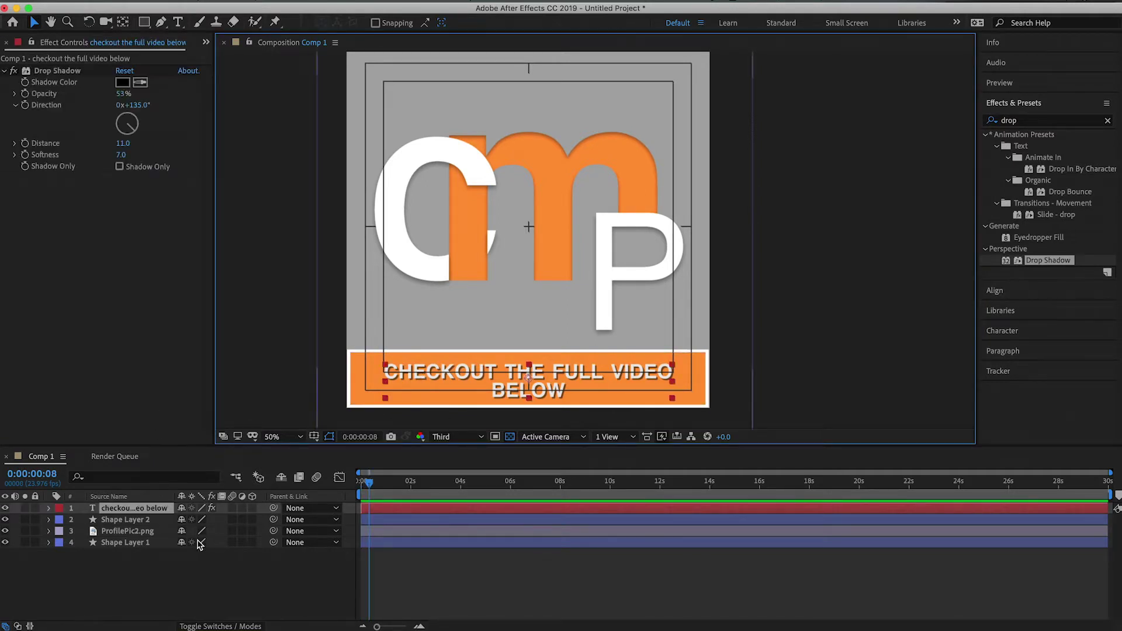
# - Set starting Position keyframes for ProfilePic2.png and Shape Layer 1 at frame 8
pyautogui.click(113, 574)
pyautogui.moveTo(96, 562); pyautogui.dragTo(121, 531)
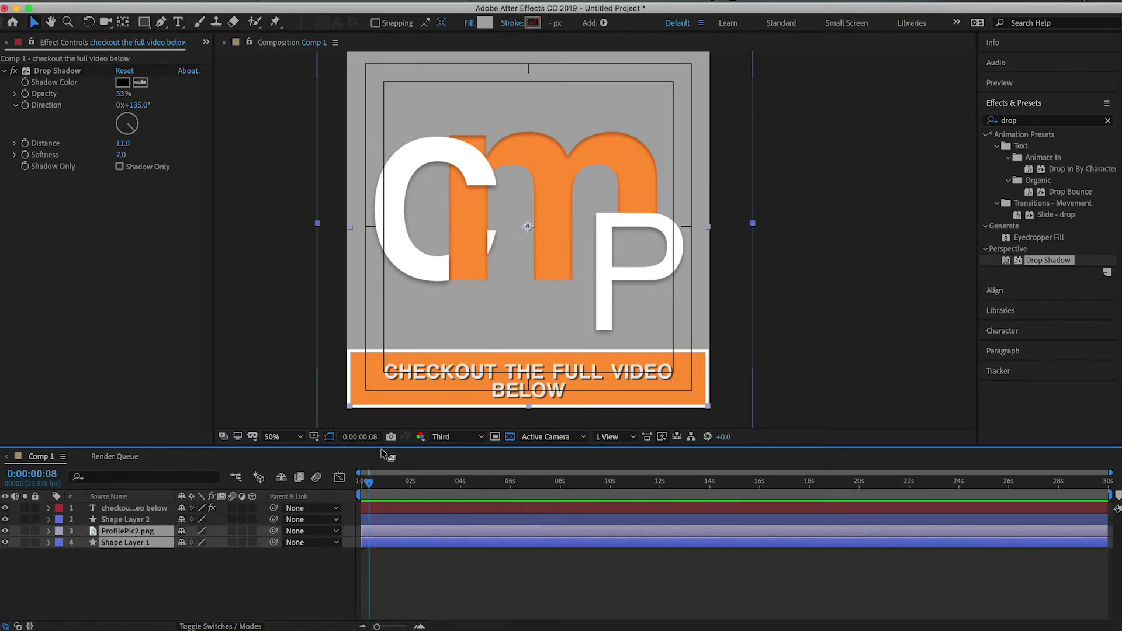
pyautogui.scroll(5, 390, 485)
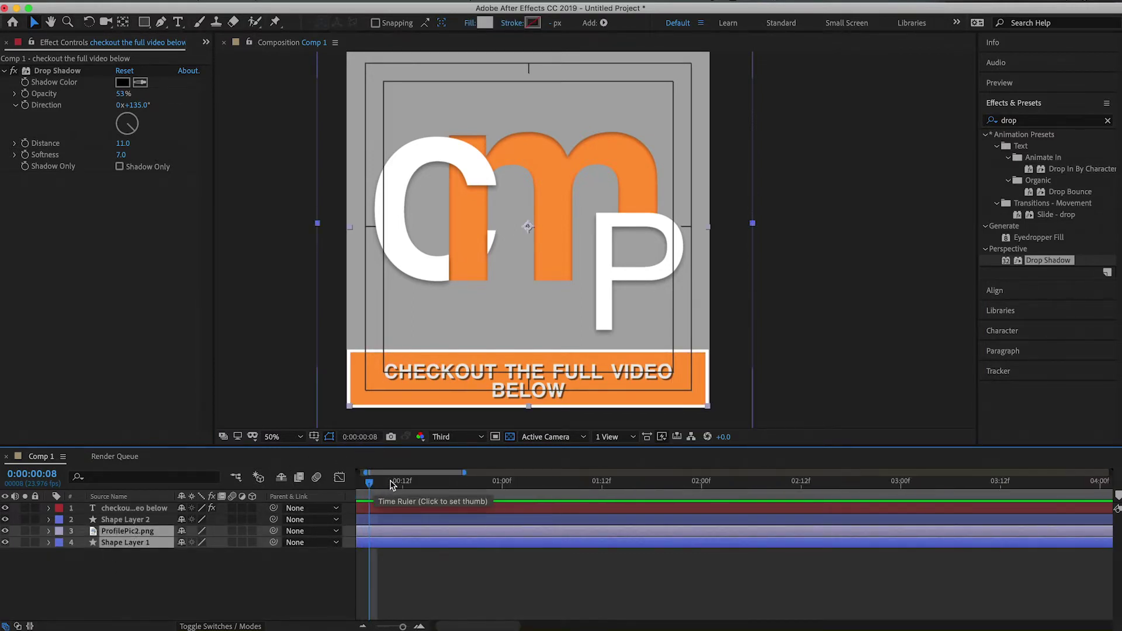
pyautogui.hscroll(-2, 429, 501)
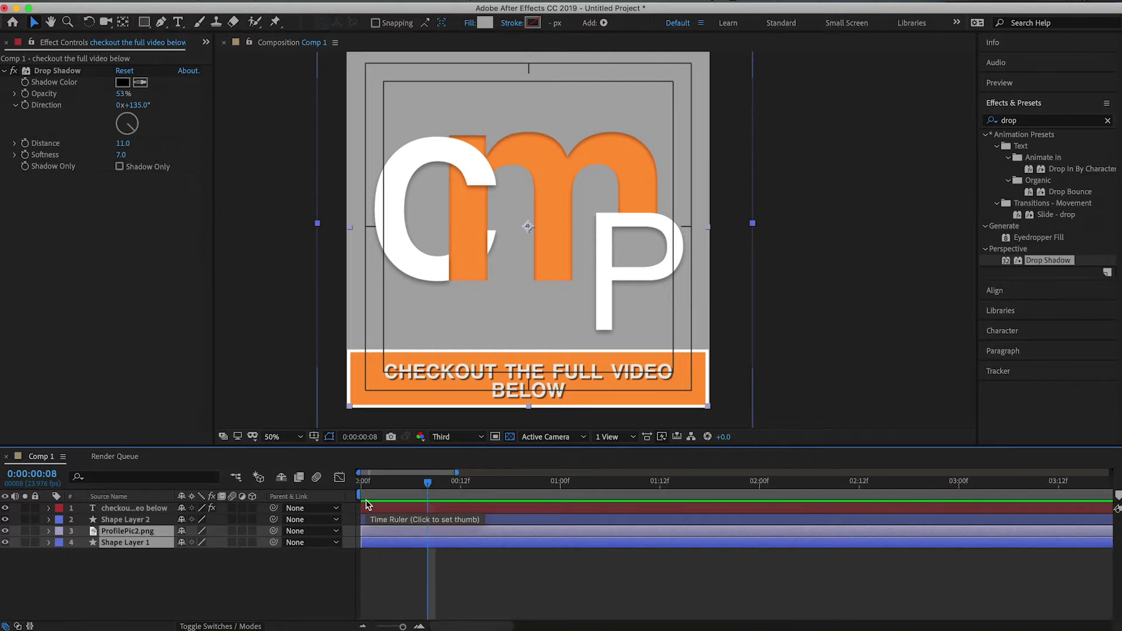
pyautogui.press('p')
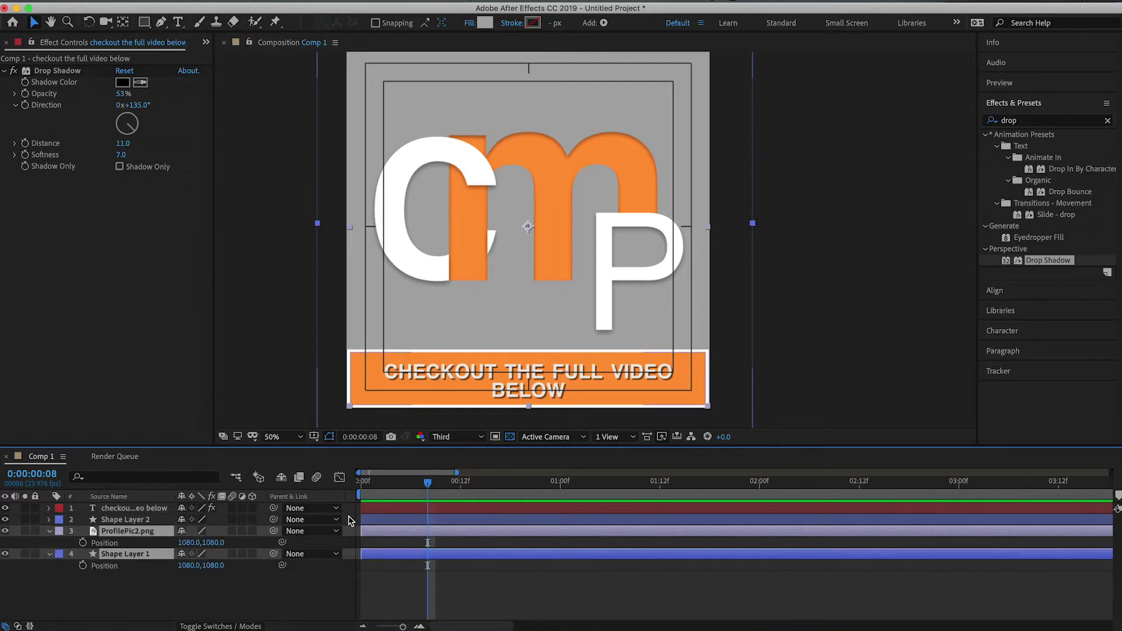
pyautogui.click(83, 543)
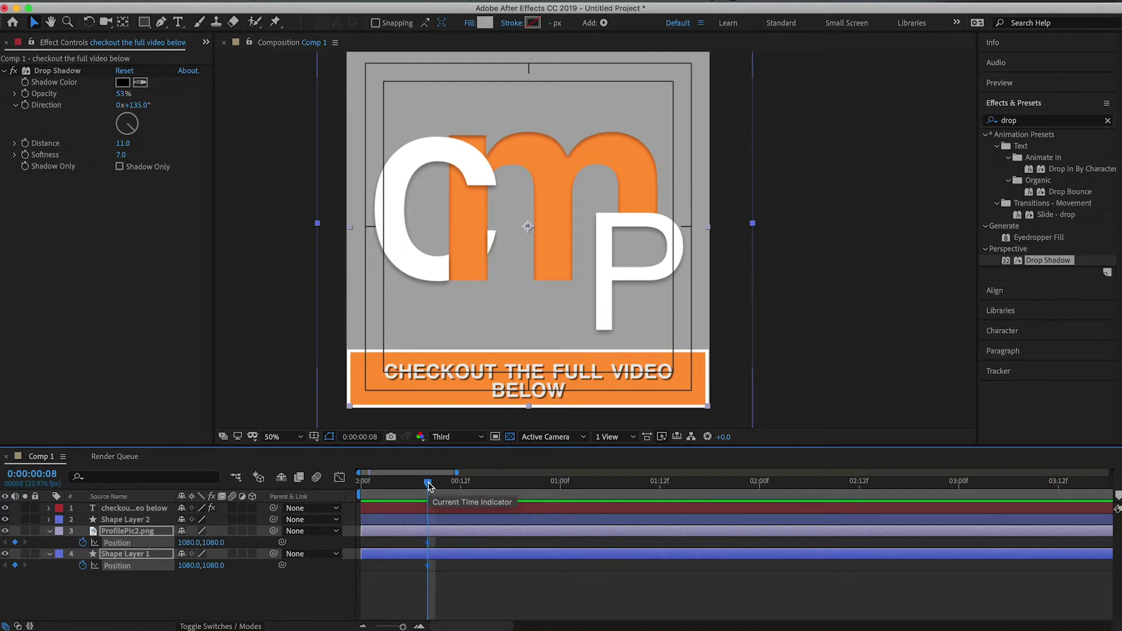
# - At frame 16, move both layers down to Position Y 3617, fully out of the frame
pyautogui.press('pagedown')
pyautogui.press('pagedown')
pyautogui.press('pagedown')
pyautogui.press('pagedown')
pyautogui.press('pagedown')
pyautogui.press('pagedown')
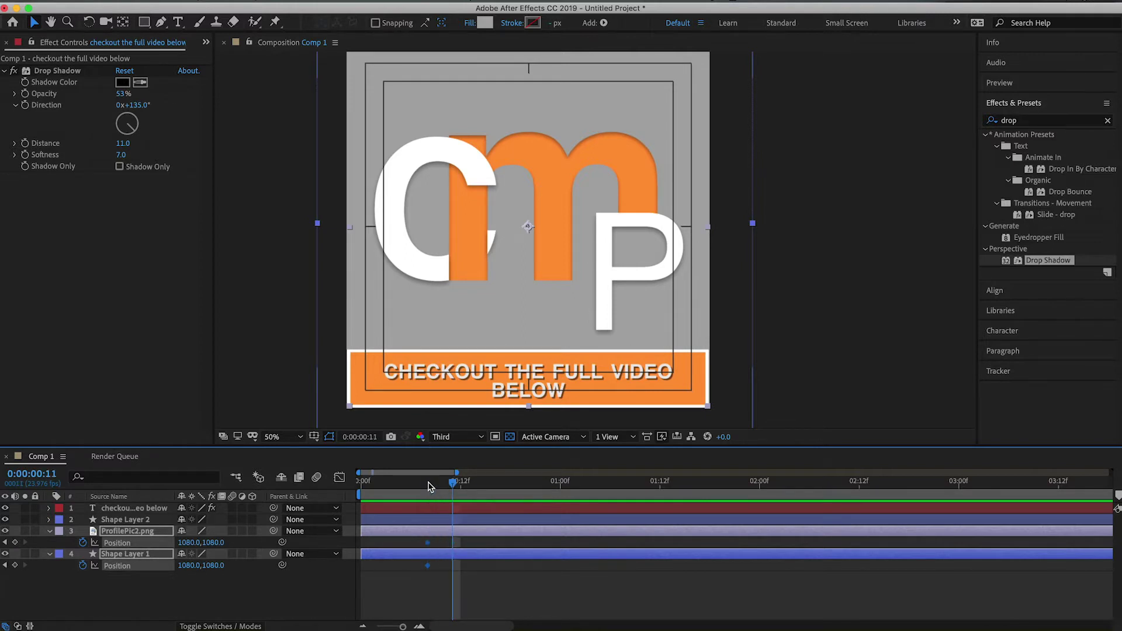
pyautogui.press('pagedown')
pyautogui.press('pagedown')
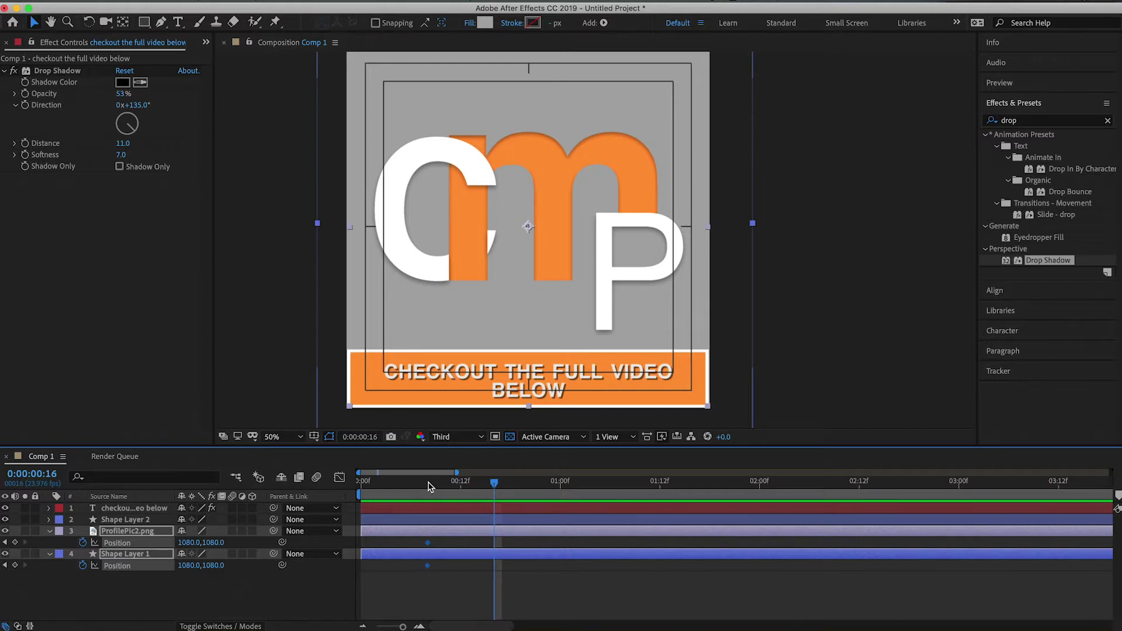
pyautogui.moveTo(207, 542); pyautogui.dragTo(511, 558)
pyautogui.click(280, 596)
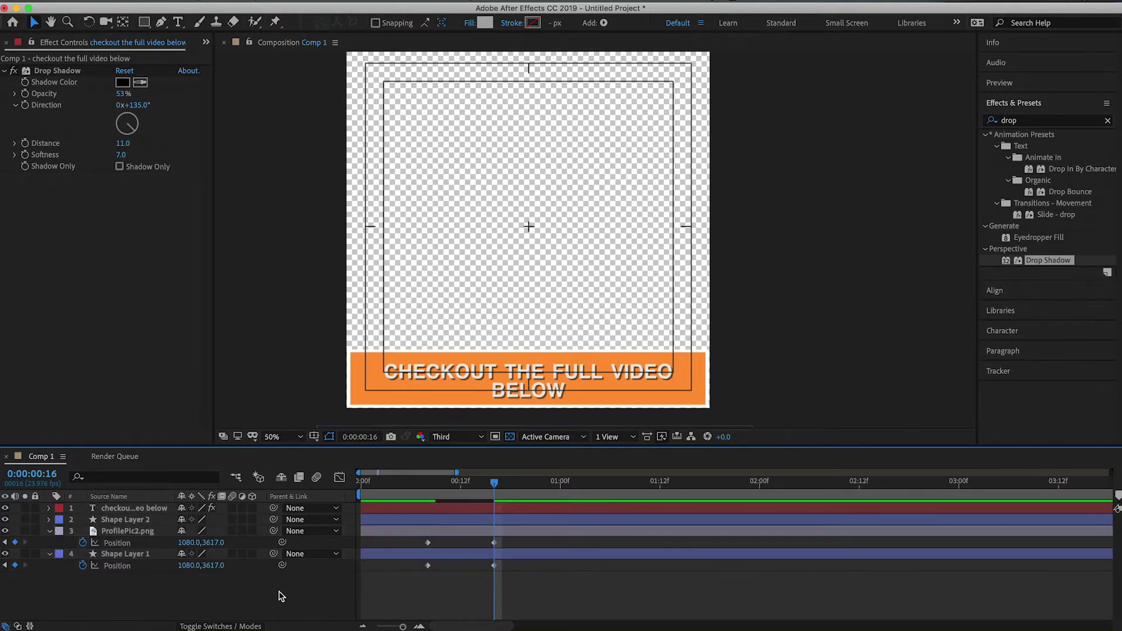
pyautogui.moveTo(494, 480); pyautogui.dragTo(425, 480)
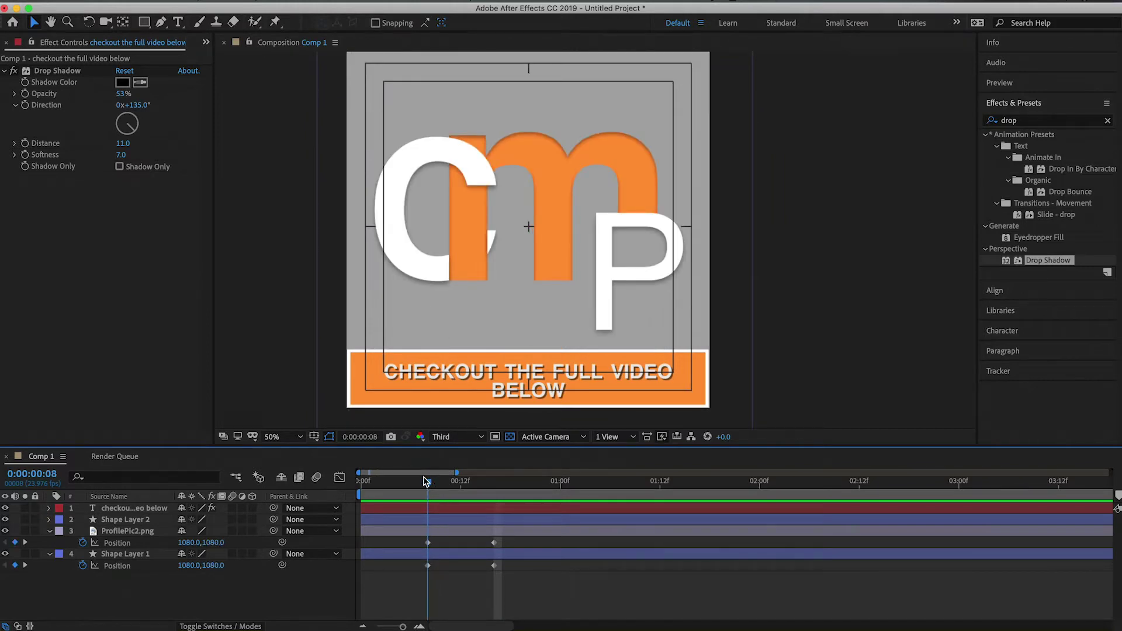
pyautogui.moveTo(502, 480); pyautogui.dragTo(494, 486)
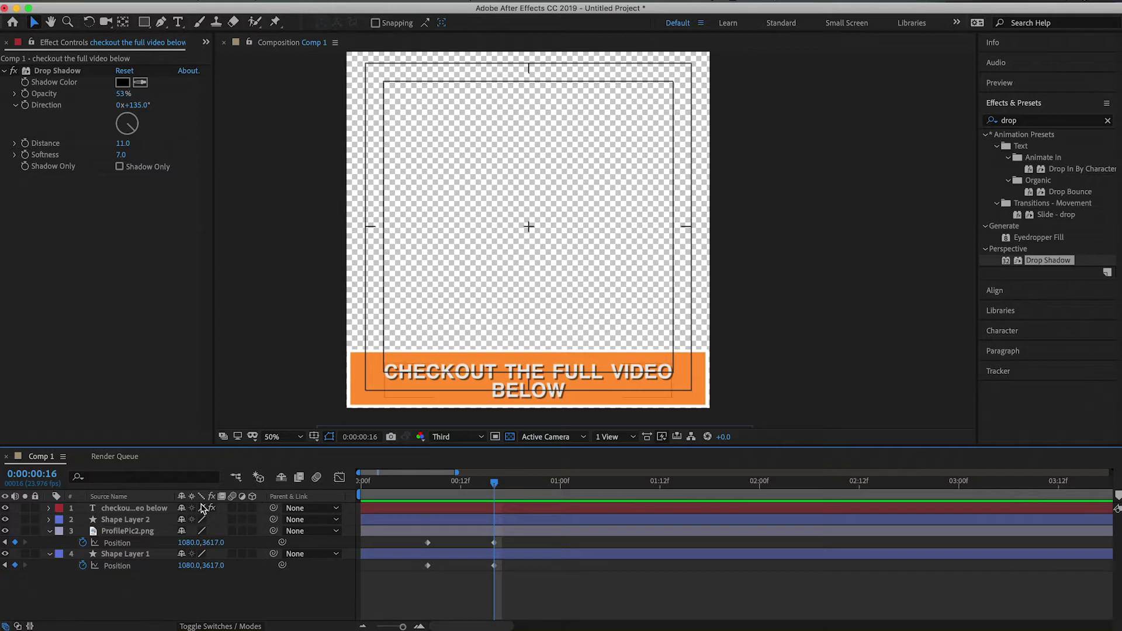
pyautogui.click(134, 519)
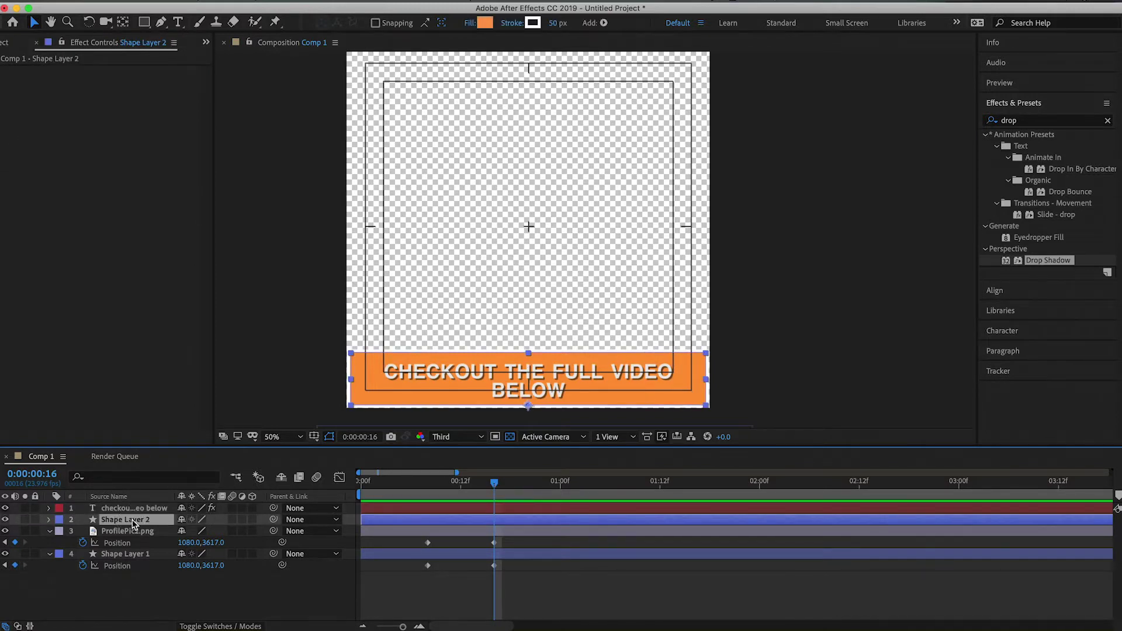
# - Add Position keyframes for the orange banner and caption text at frame 16
pyautogui.press('p')
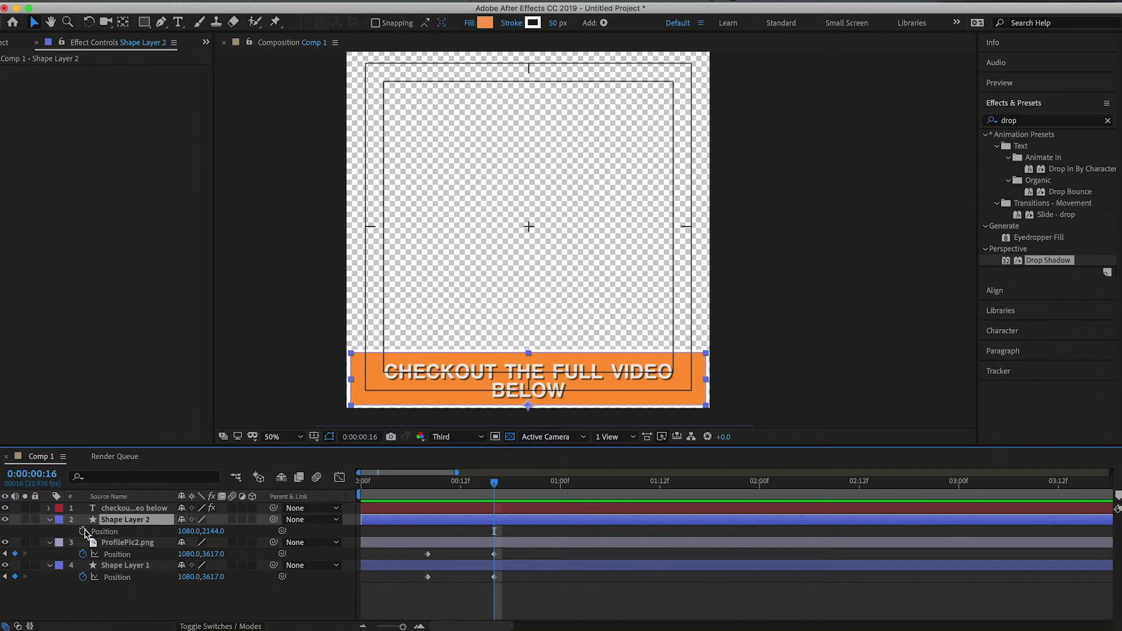
pyautogui.keyDown('shift'); pyautogui.click(122, 510); pyautogui.keyUp('shift')
pyautogui.press('p')
pyautogui.press('p')
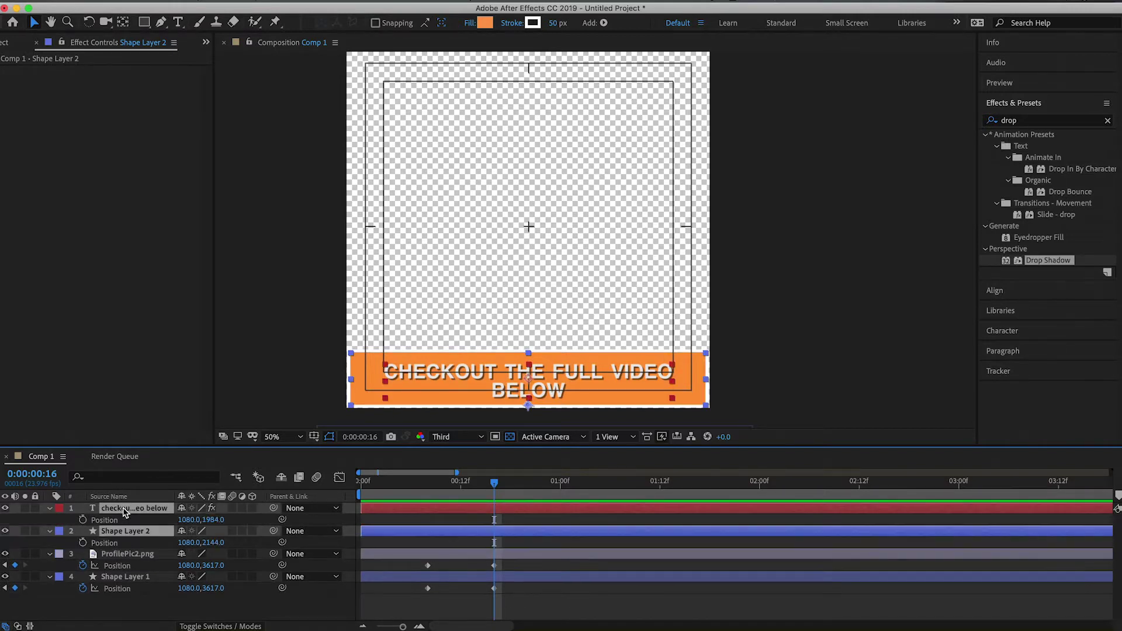
pyautogui.click(83, 519)
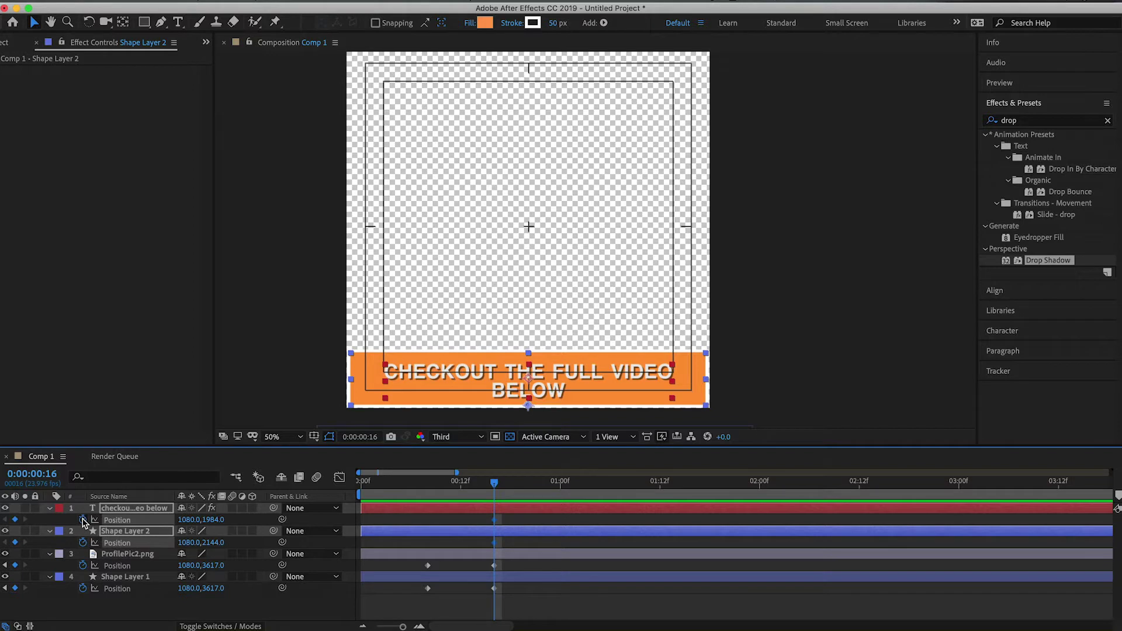
# - At frame 8, raise the banner and text Position Y off the top of the frame
pyautogui.moveTo(500, 485); pyautogui.dragTo(437, 489)
pyautogui.press('capslock')
pyautogui.press('capslock')
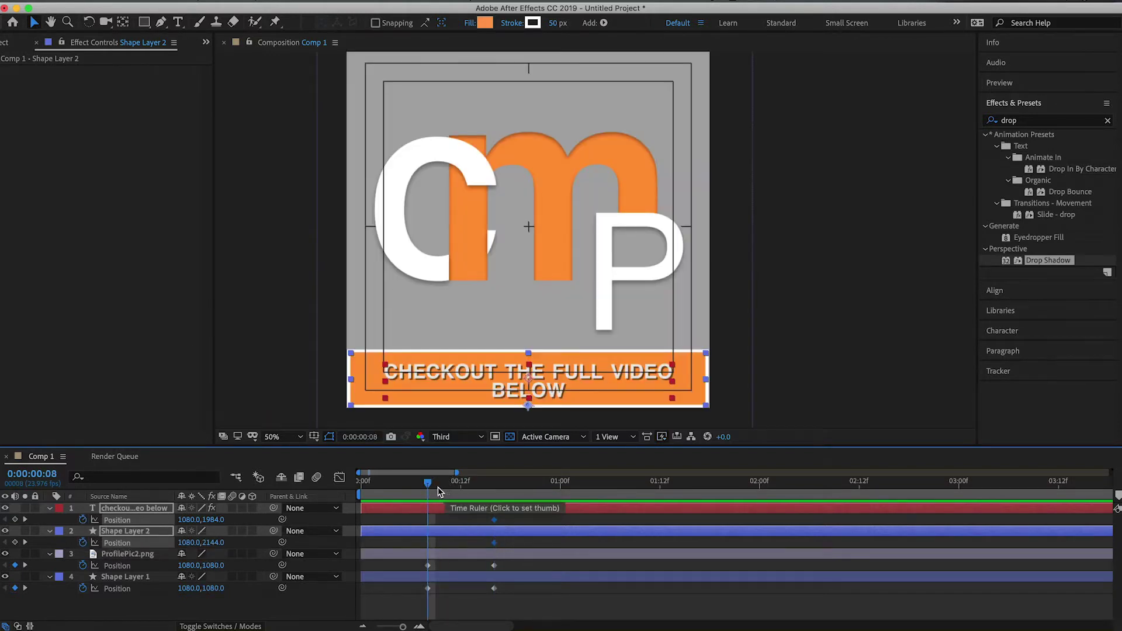
pyautogui.click(212, 520)
pyautogui.moveTo(212, 519); pyautogui.dragTo(44, 517)
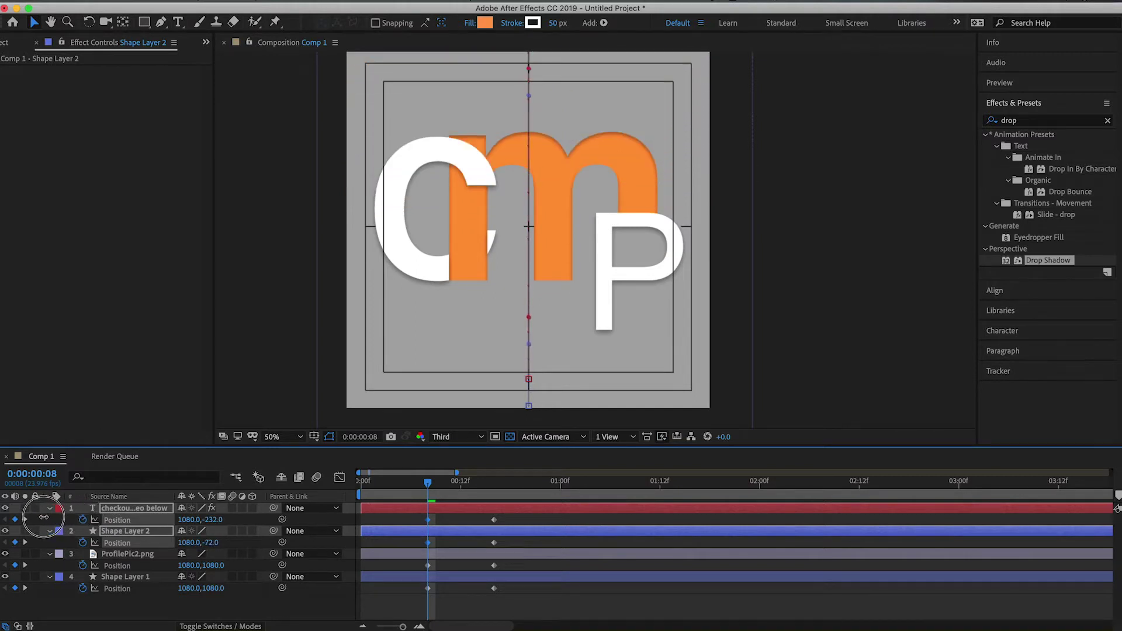
pyautogui.click(386, 605)
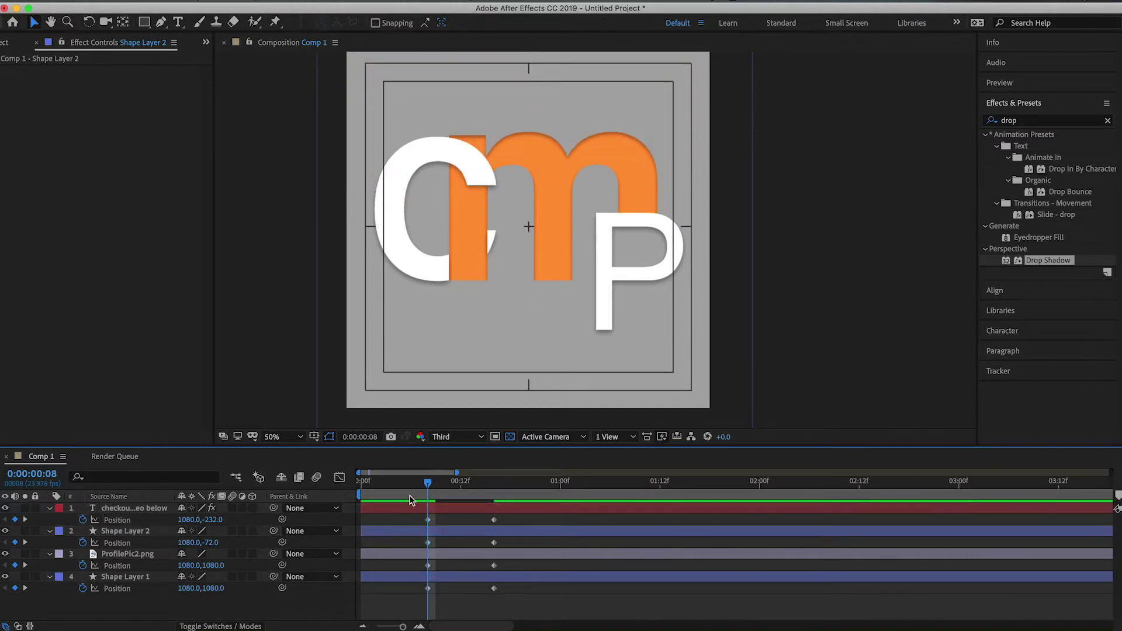
pyautogui.click(430, 484)
# - Key the grey background's Position at frame 14, raising Y from 2982.7 to 2840.7
pyautogui.moveTo(431, 485); pyautogui.dragTo(461, 484)
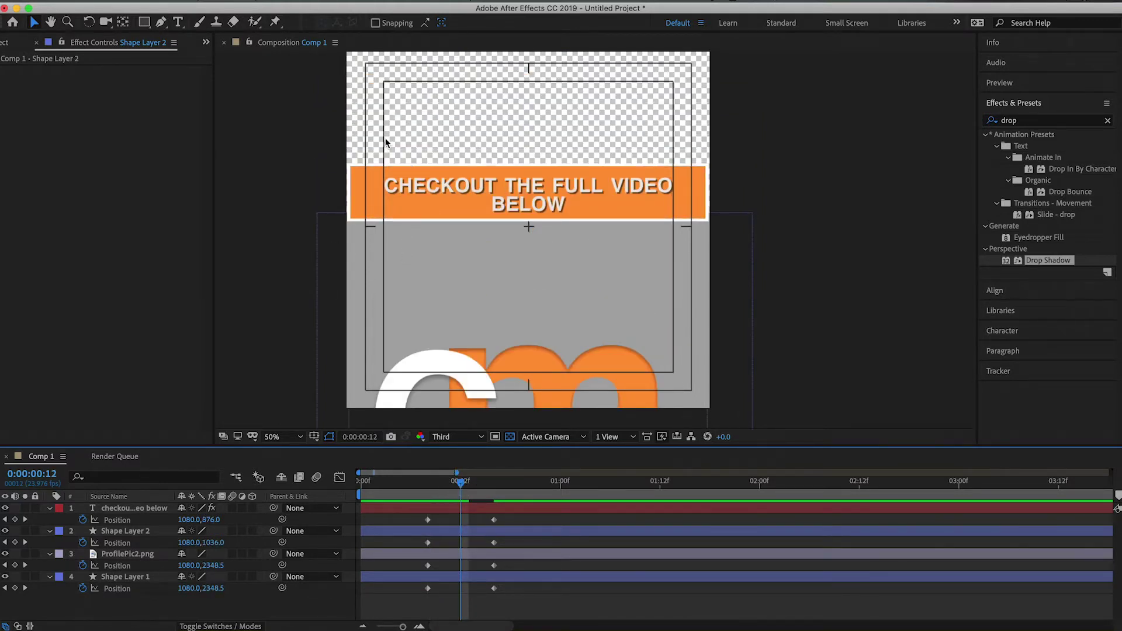
pyautogui.moveTo(460, 485); pyautogui.dragTo(477, 485)
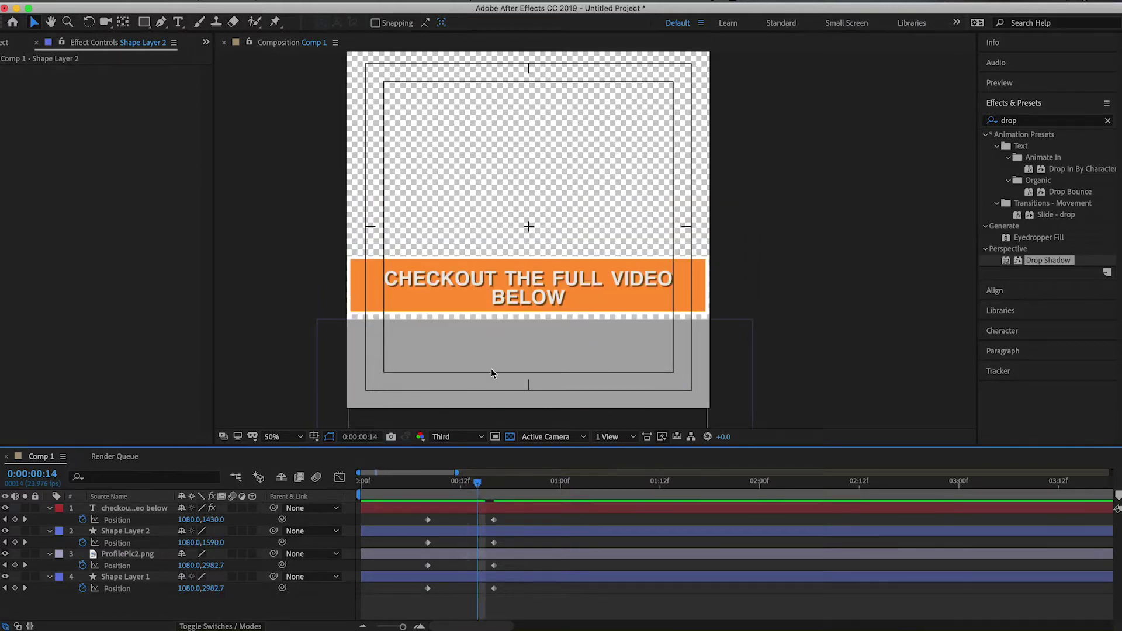
pyautogui.click(486, 338)
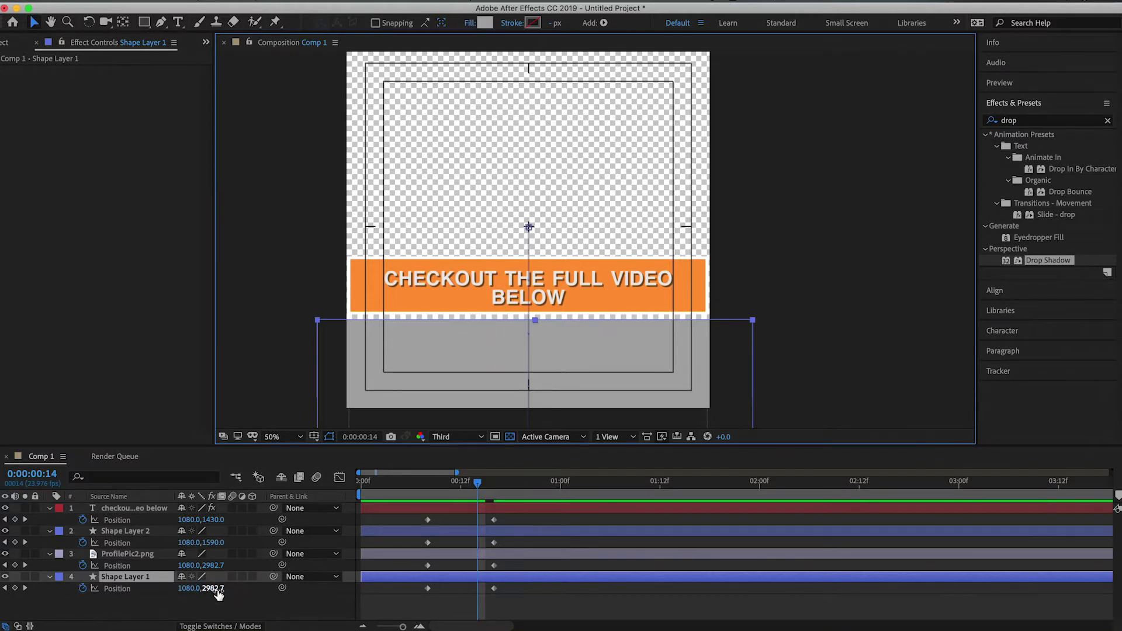
pyautogui.moveTo(206, 589); pyautogui.dragTo(111, 578)
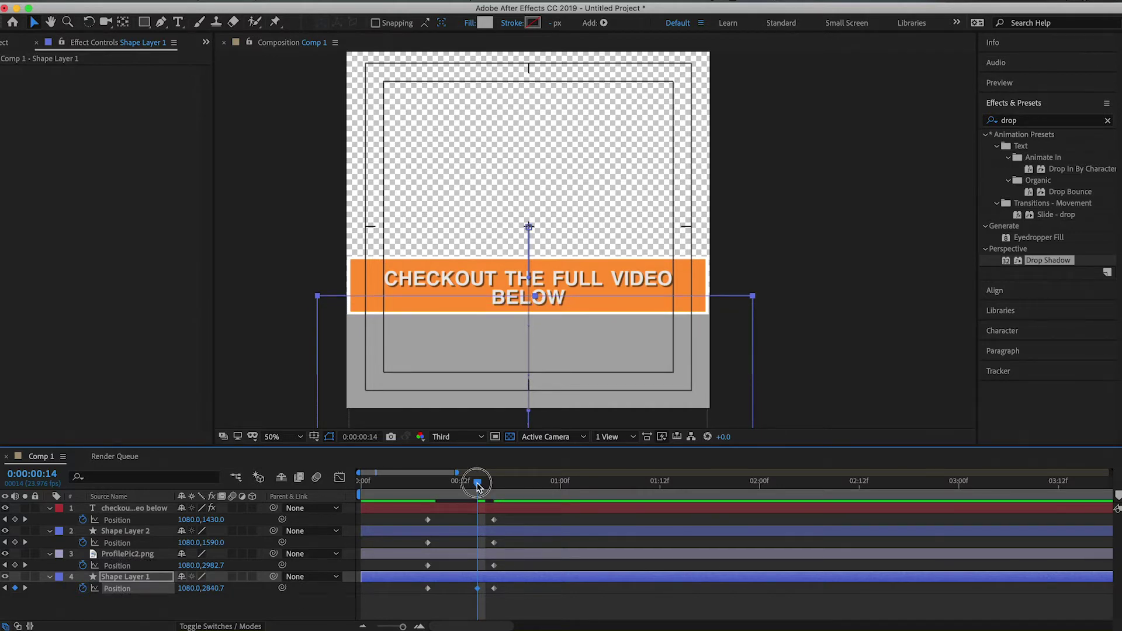
pyautogui.moveTo(477, 484); pyautogui.dragTo(506, 488)
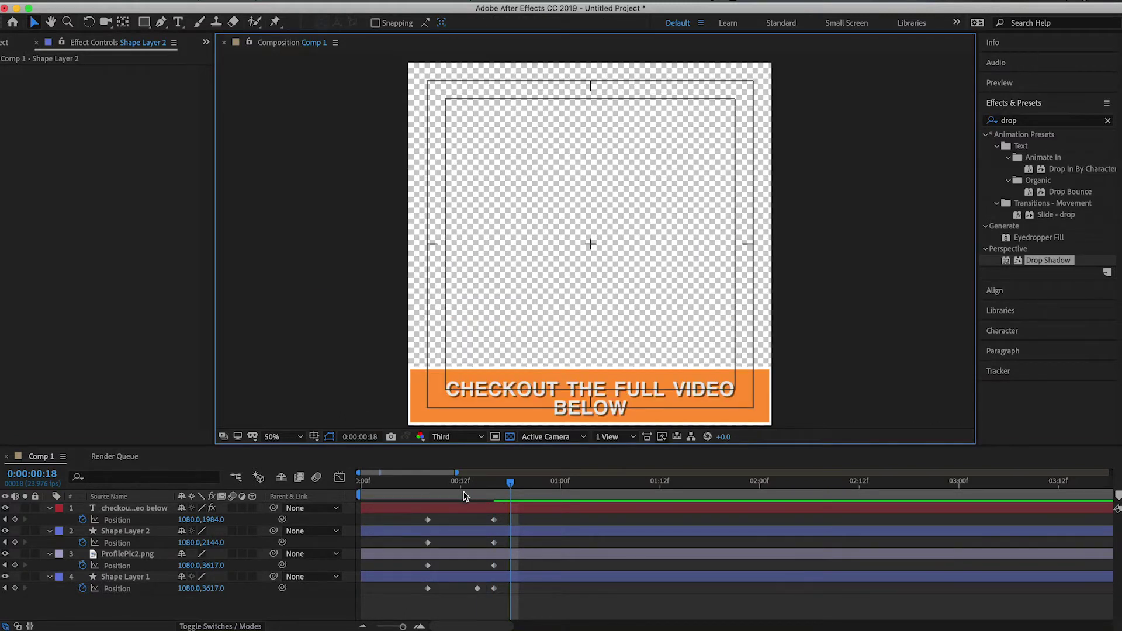
# - Preview the banner drop-in animation from the start of the comp
pyautogui.moveTo(465, 496); pyautogui.dragTo(338, 491)
pyautogui.press('space')
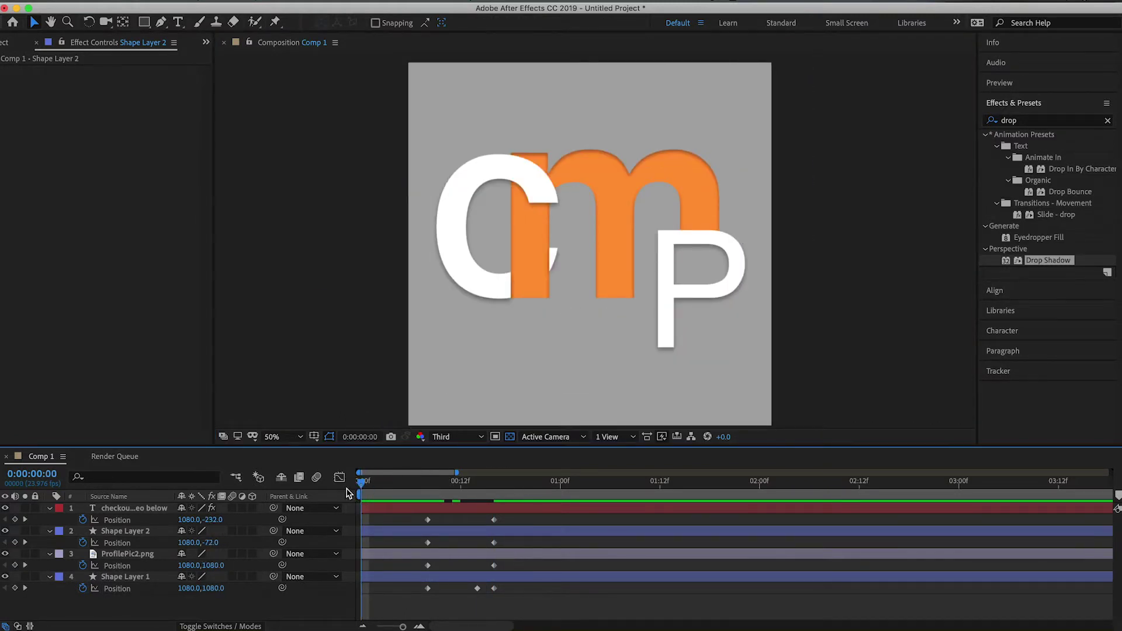
pyautogui.moveTo(413, 487); pyautogui.dragTo(340, 484)
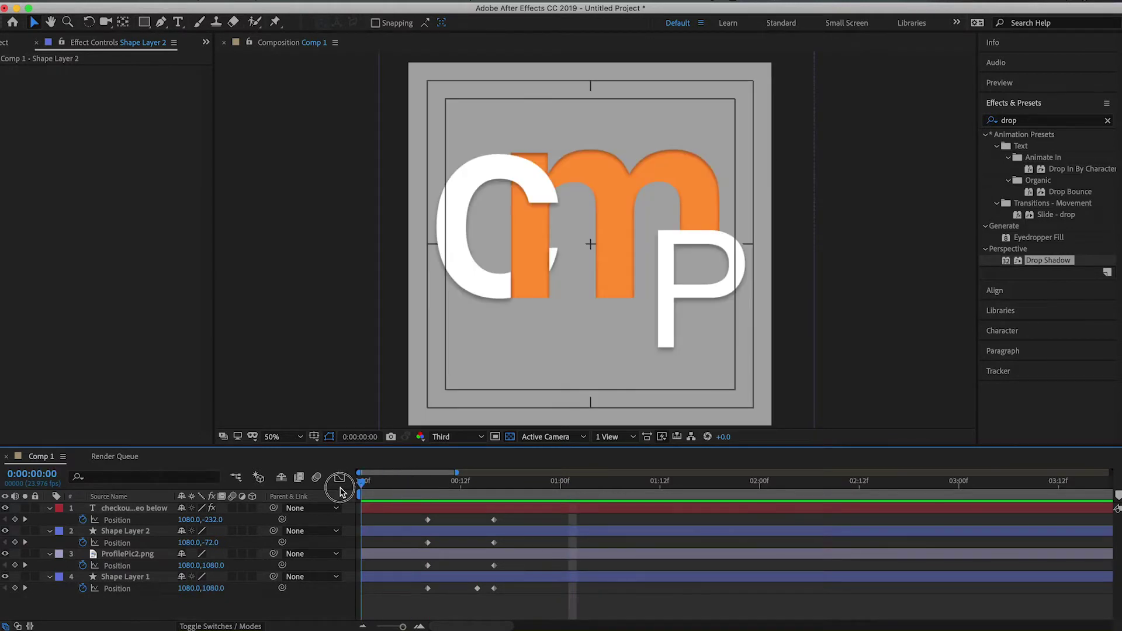
pyautogui.press('space')
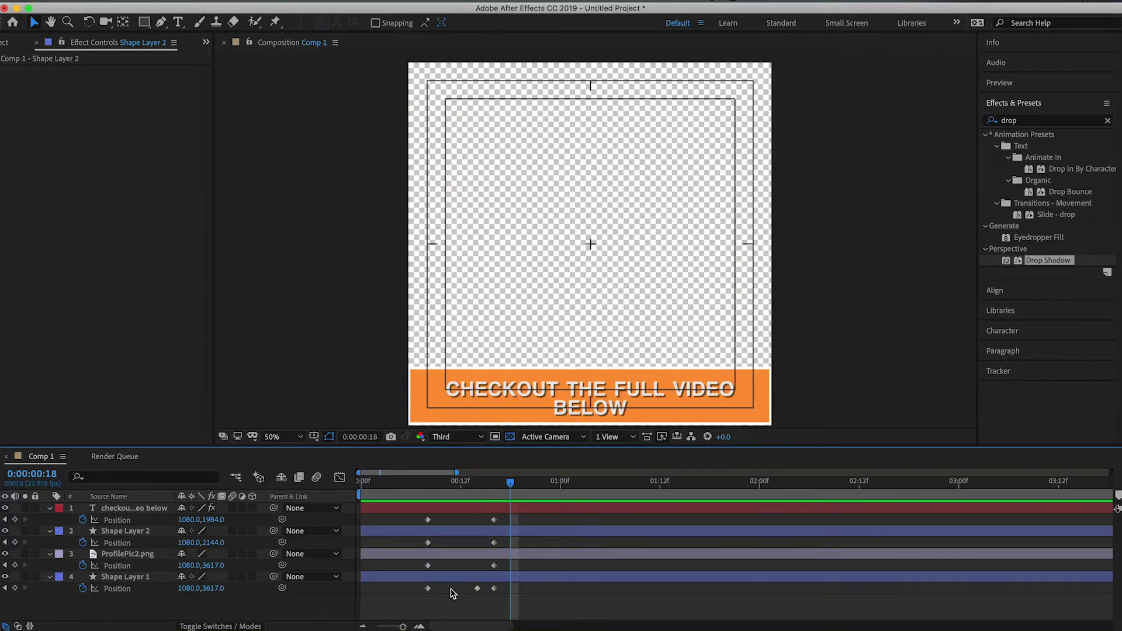
# - Shift all layers' Position keyframes to start around 0:00:01:00 and preview the delay
pyautogui.moveTo(406, 609); pyautogui.dragTo(529, 507)
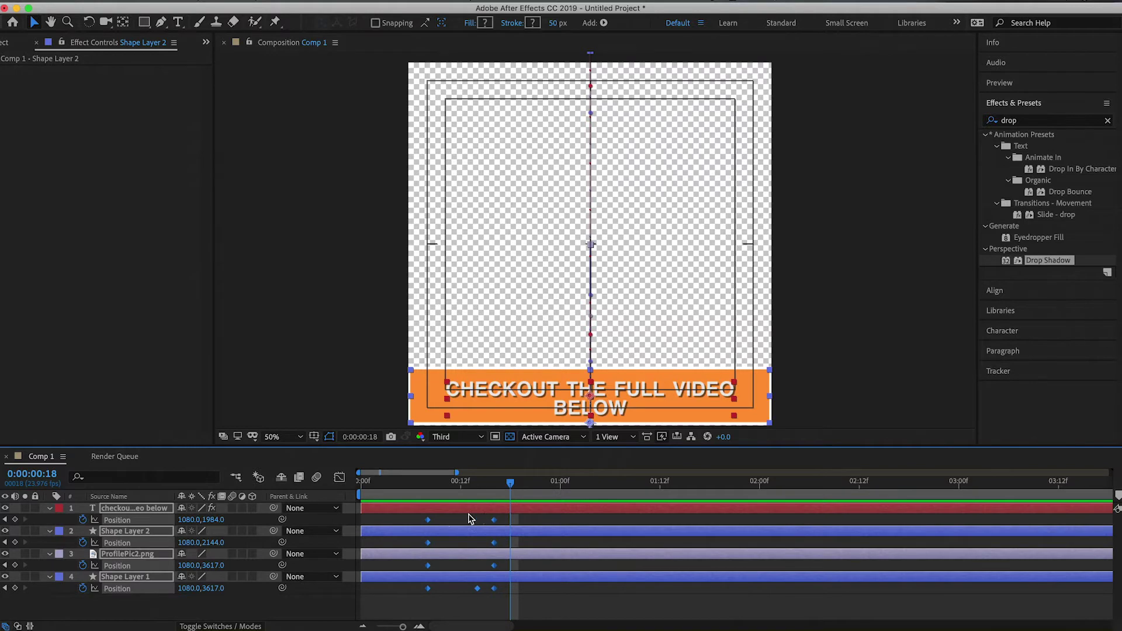
pyautogui.moveTo(430, 525); pyautogui.dragTo(562, 529)
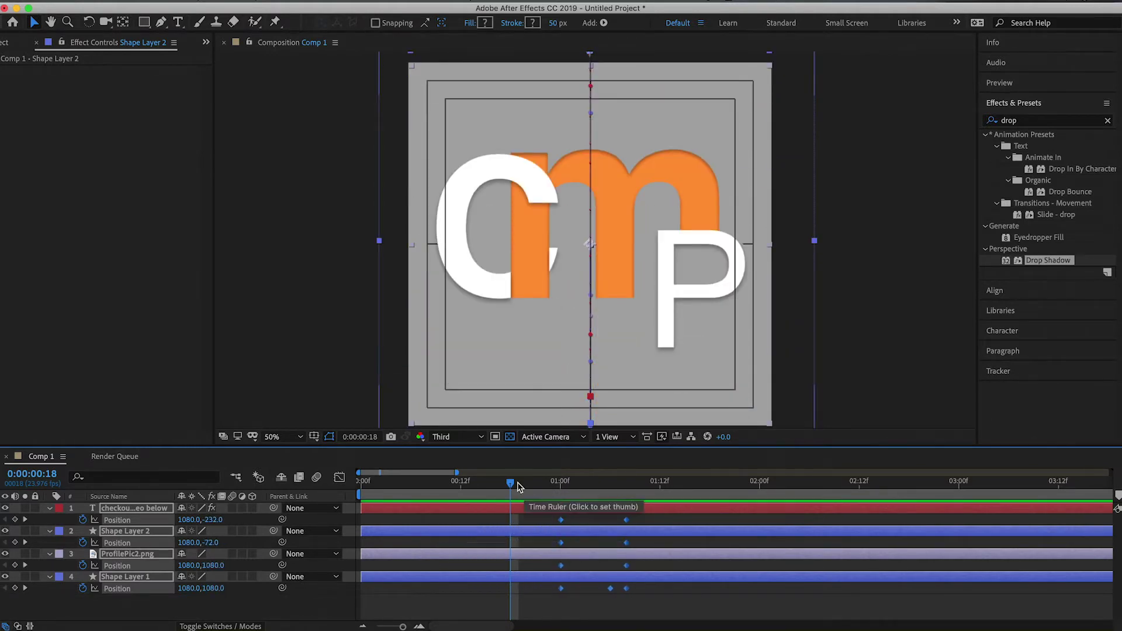
pyautogui.moveTo(507, 483); pyautogui.dragTo(412, 489)
pyautogui.press('space')
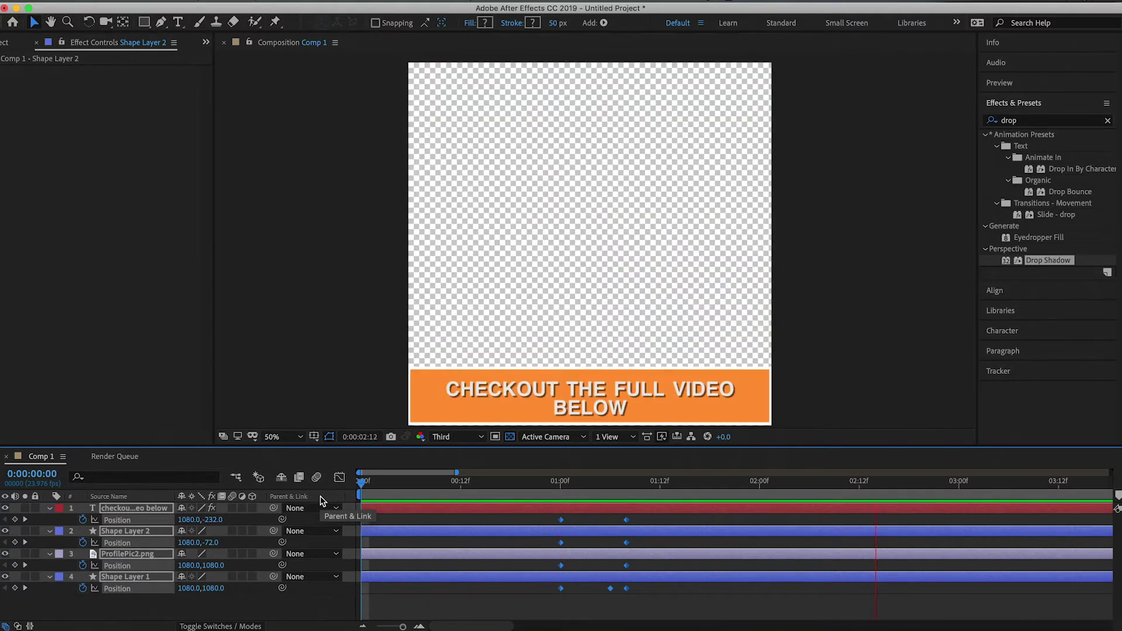
pyautogui.press('space')
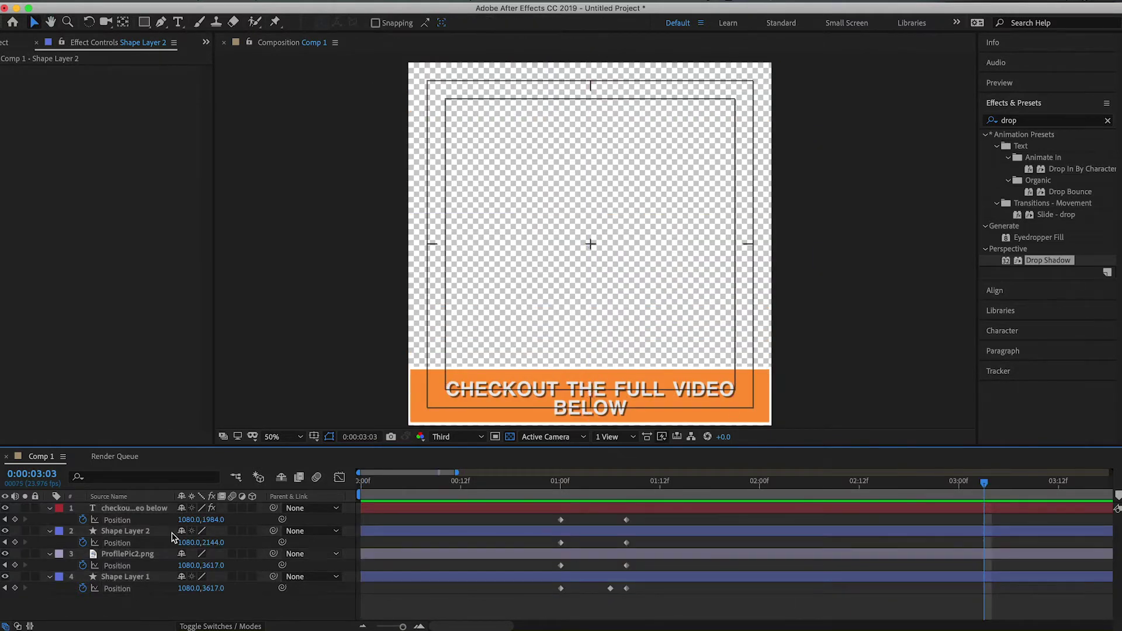
pyautogui.click(134, 508)
pyautogui.moveTo(515, 485); pyautogui.dragTo(569, 498)
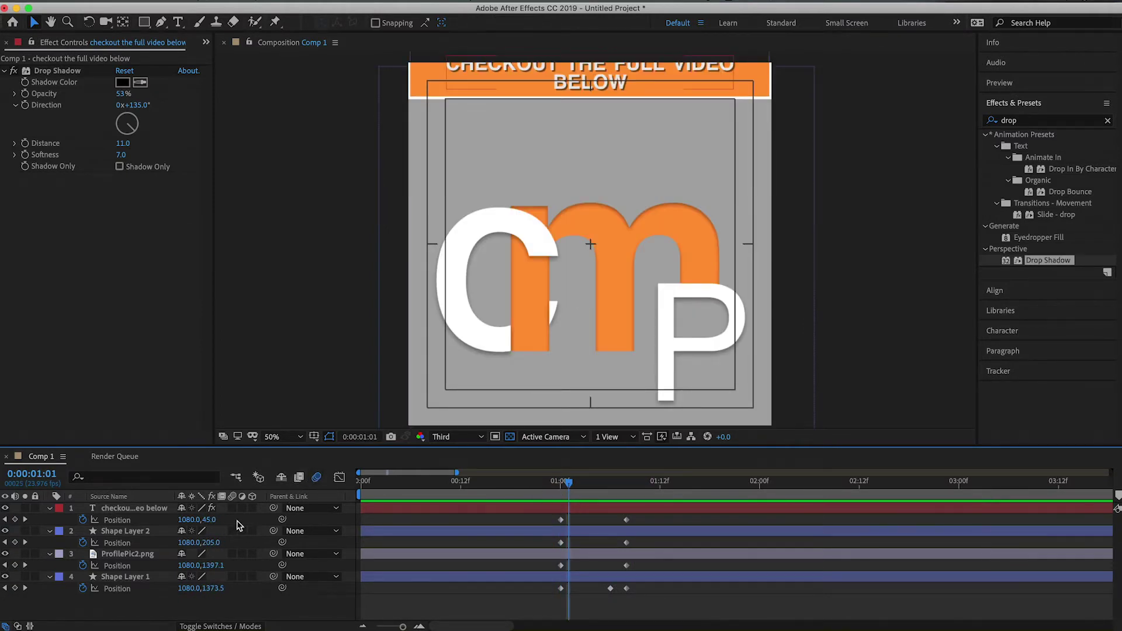
# - Enable motion blur on all four layers and scrub the animation to check the blur
pyautogui.moveTo(232, 508); pyautogui.dragTo(232, 577)
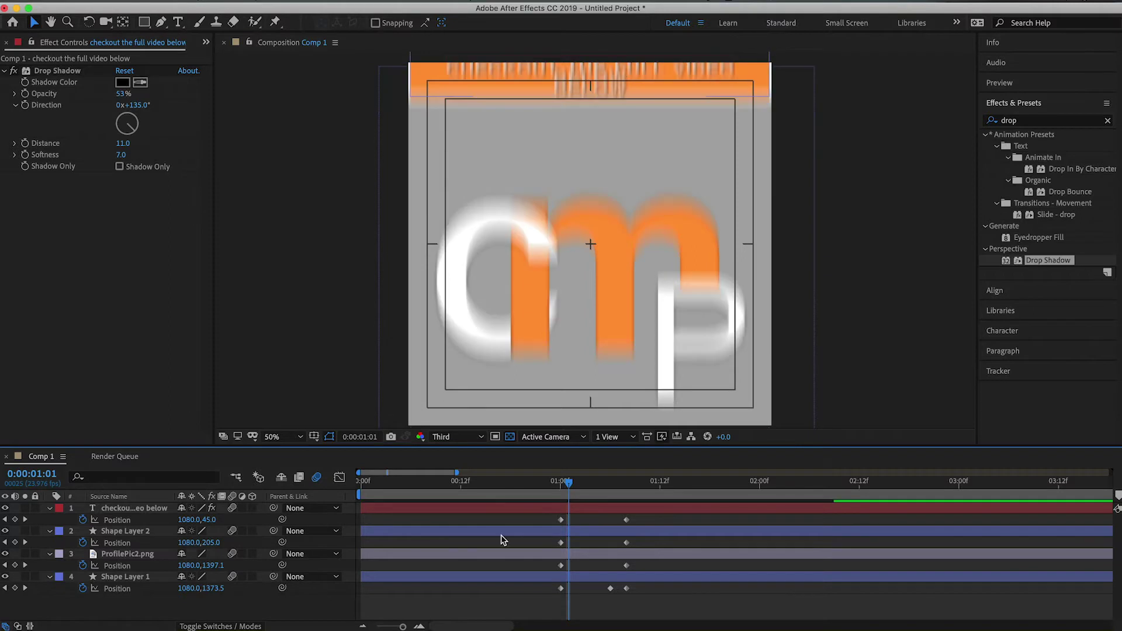
pyautogui.moveTo(533, 485); pyautogui.dragTo(660, 493)
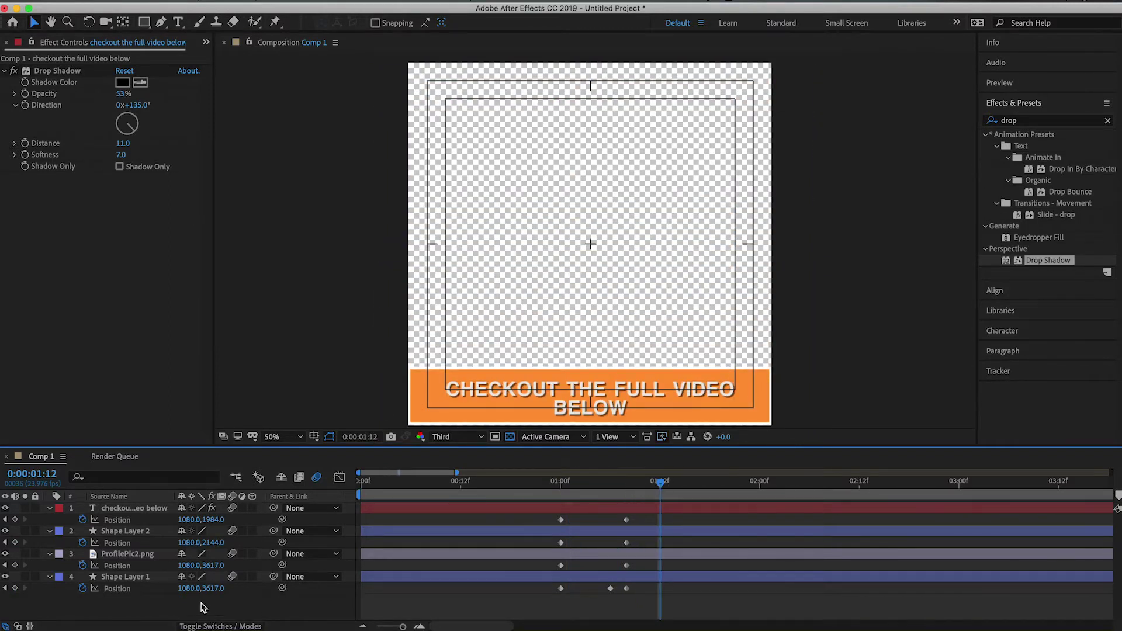
pyautogui.moveTo(109, 608); pyautogui.dragTo(178, 485)
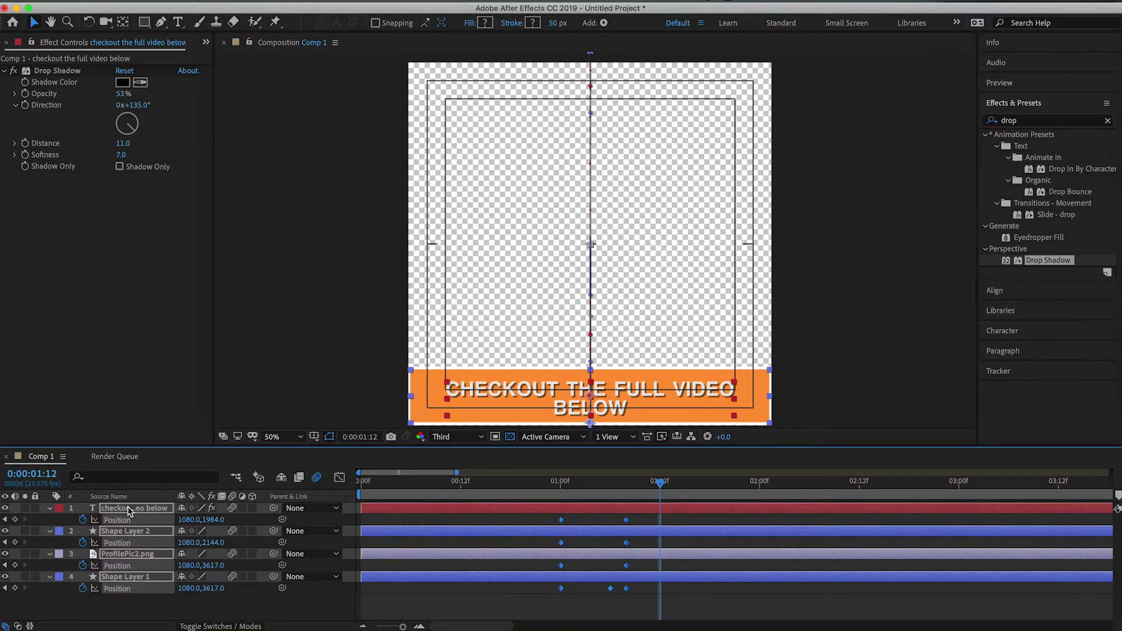
pyautogui.rightClick(130, 511)
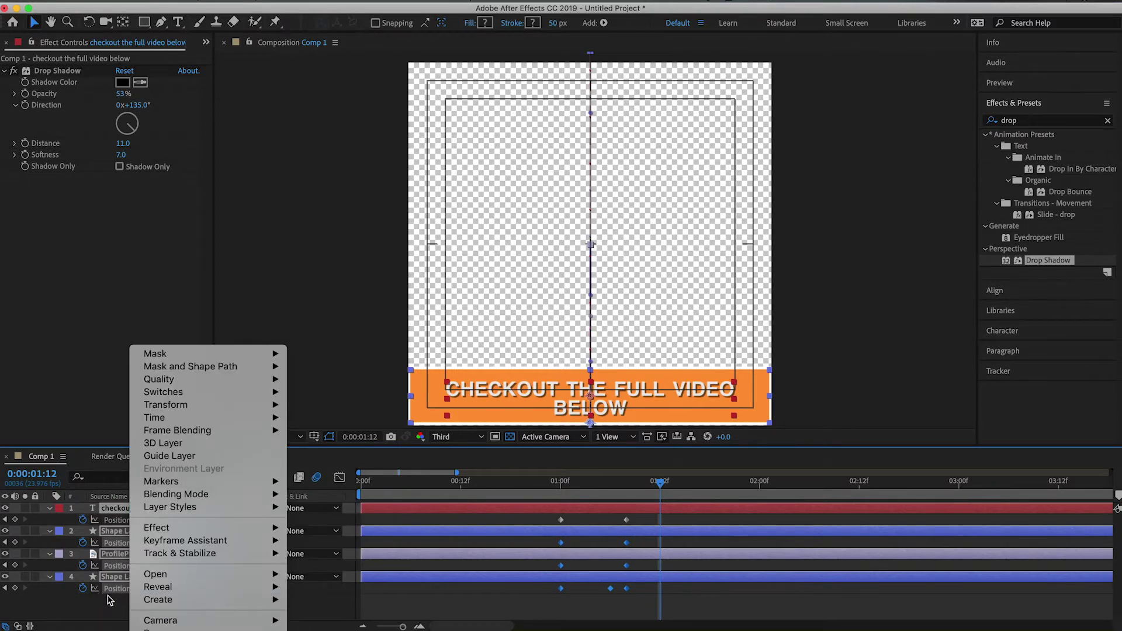
# - Pre-compose the four selected layers, naming the new composition 'Video Overlay'
pyautogui.click(164, 629)
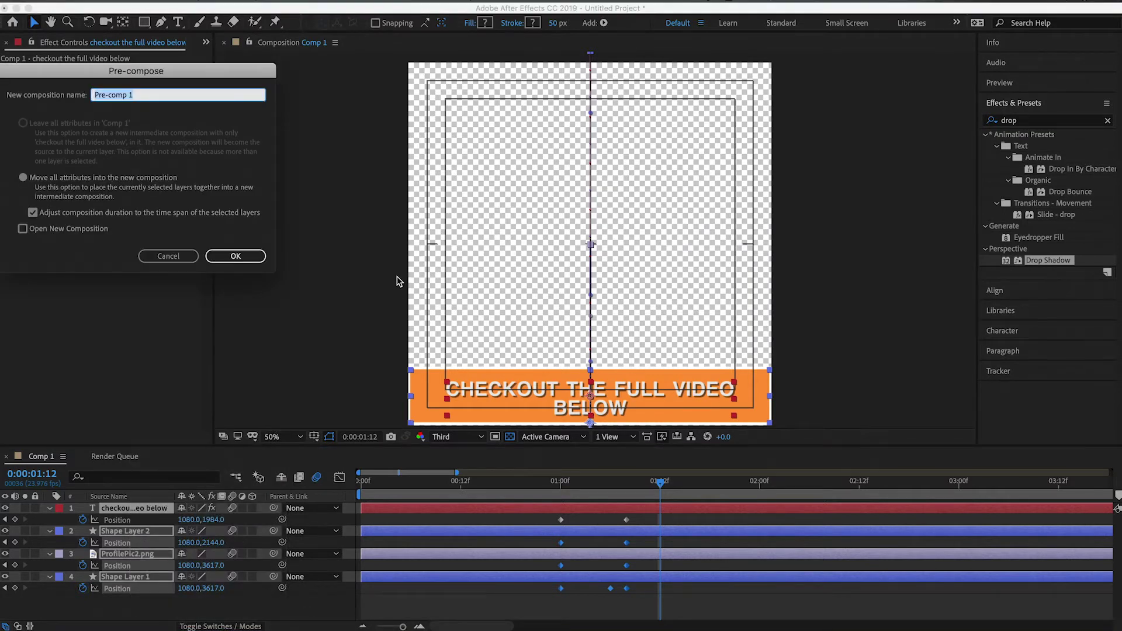
pyautogui.moveTo(207, 76); pyautogui.dragTo(428, 195)
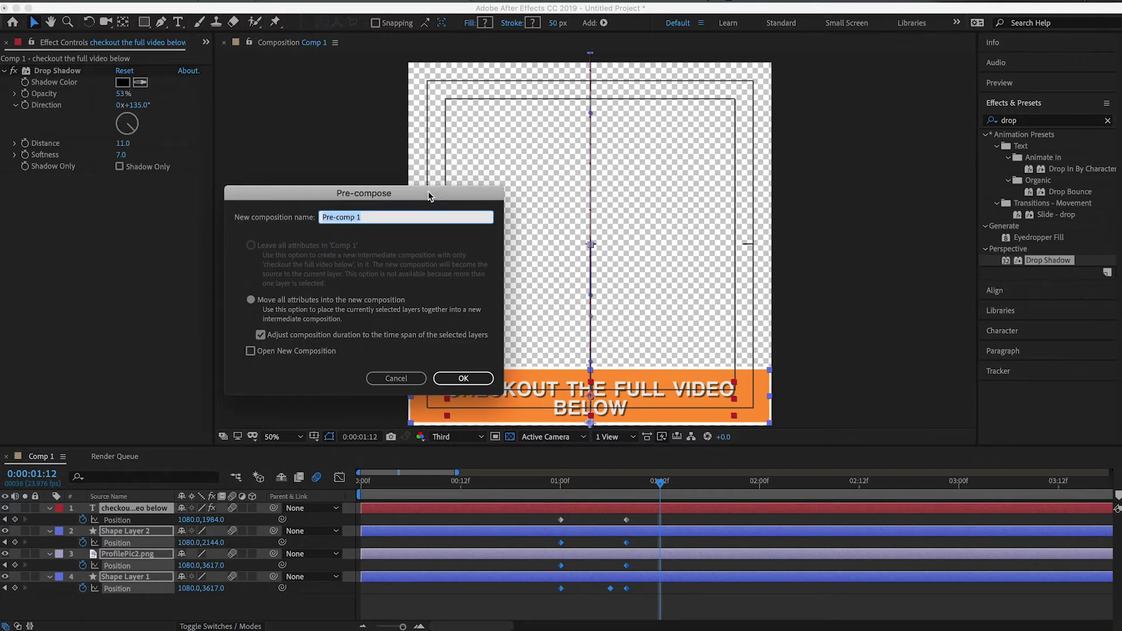
pyautogui.write('Video Overlay')
# - Create the Video Overlay precomp, duplicate it, and time-reverse the top copy
pyautogui.click(463, 378)
pyautogui.click(453, 480)
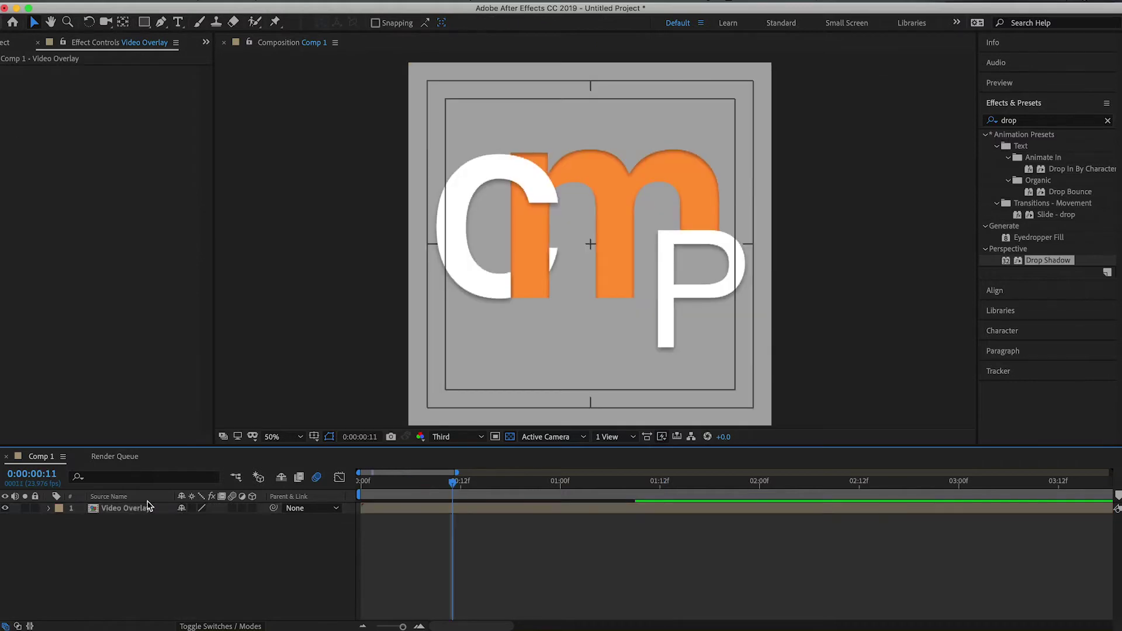
pyautogui.click(113, 509)
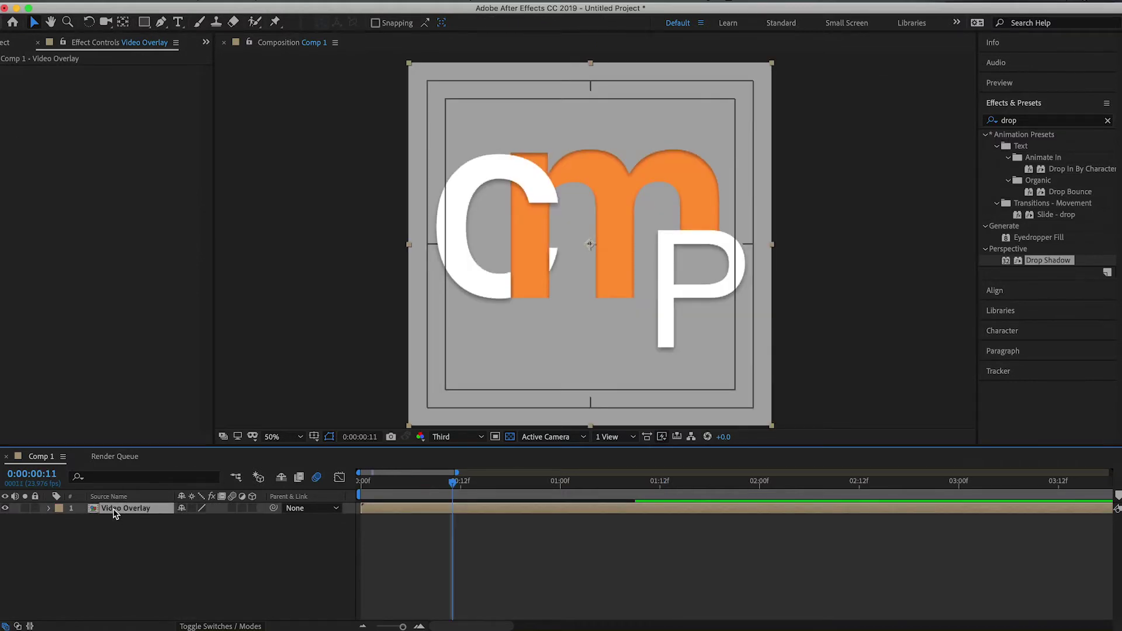
pyautogui.press('super+d')
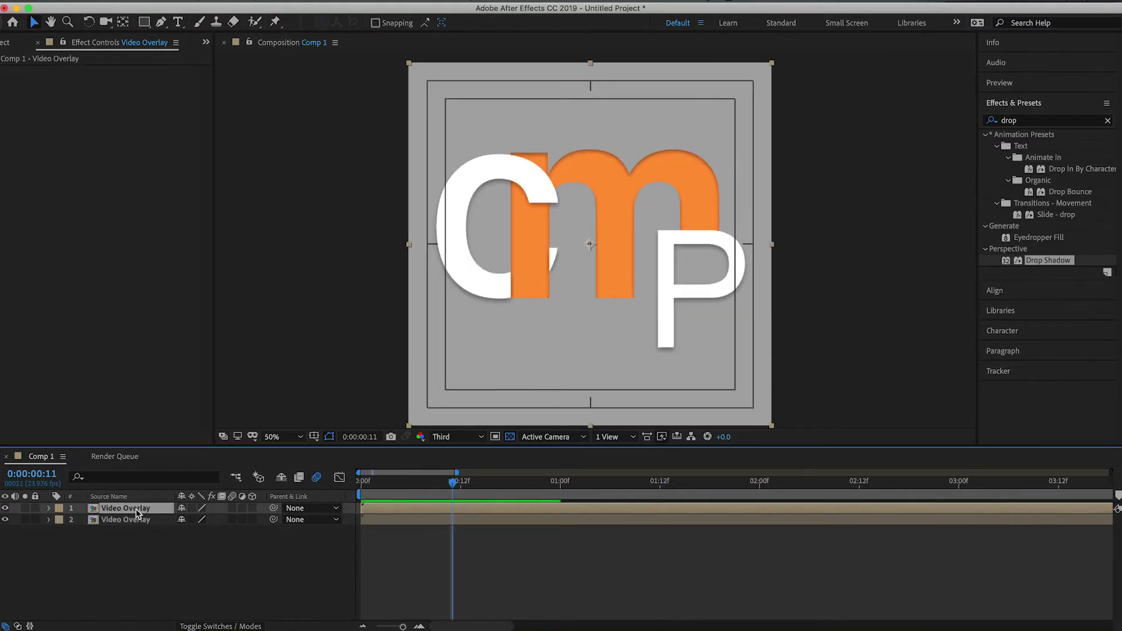
pyautogui.rightClick(136, 508)
pyautogui.moveTo(213, 419)
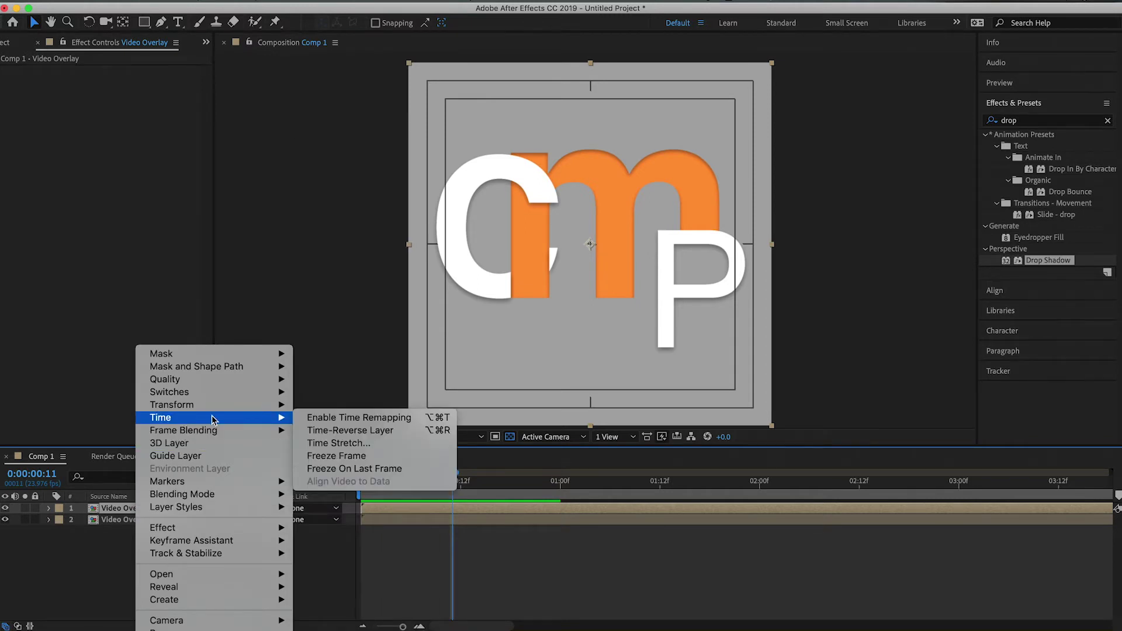
pyautogui.click(350, 431)
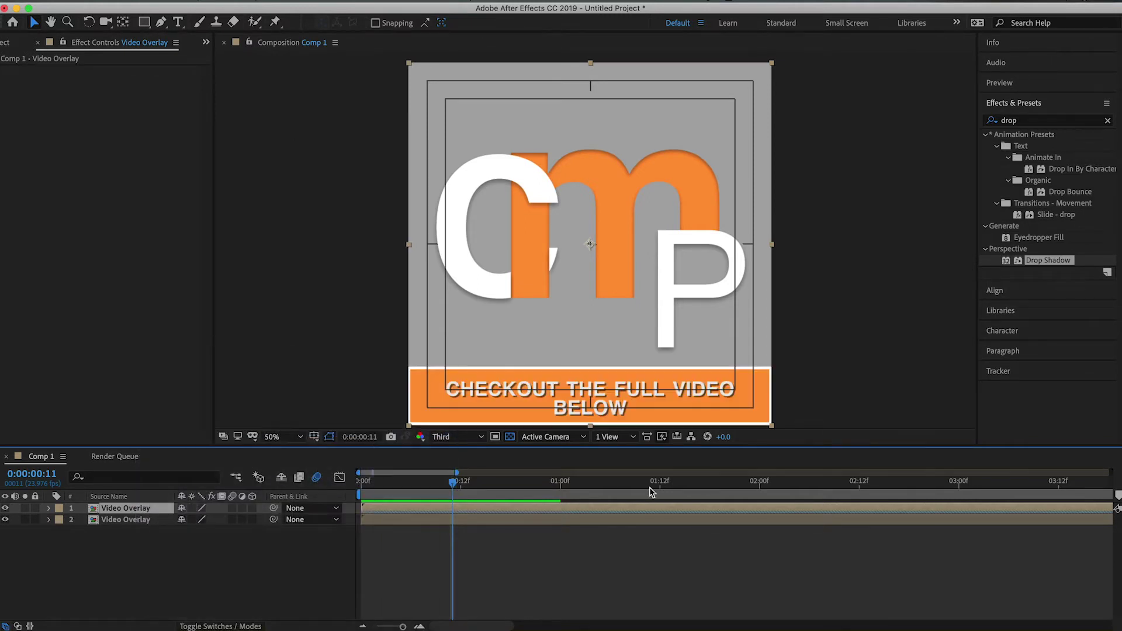
# - Trim the forward and reversed copies so they meet at about 01:12
pyautogui.moveTo(362, 508); pyautogui.dragTo(660, 514)
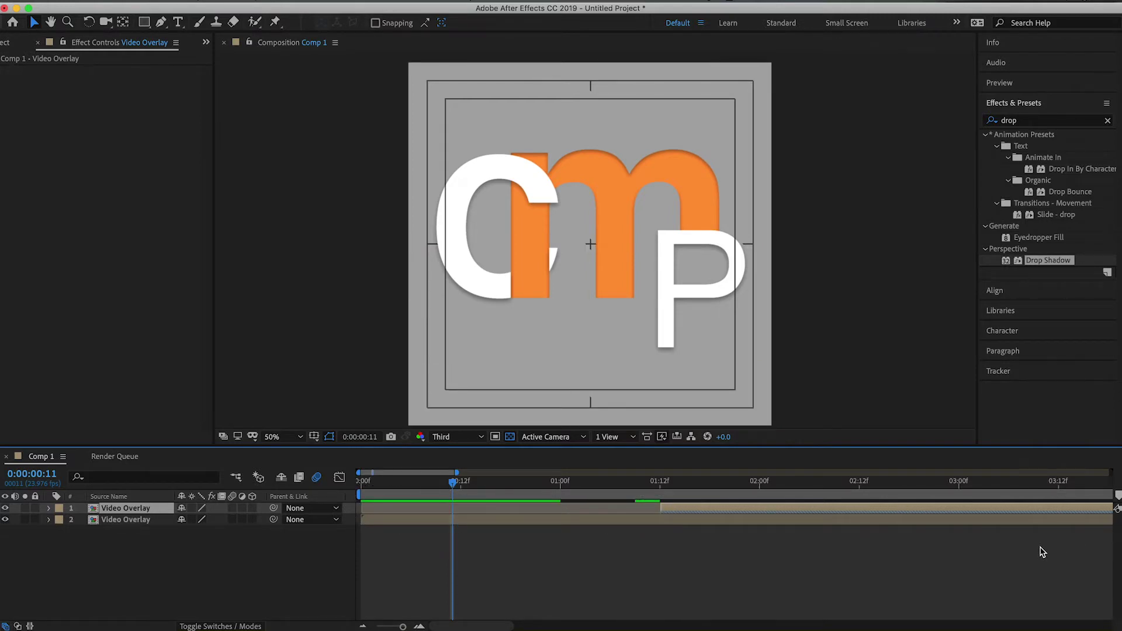
pyautogui.press('-')
pyautogui.press('-')
pyautogui.press('-')
pyautogui.press('-')
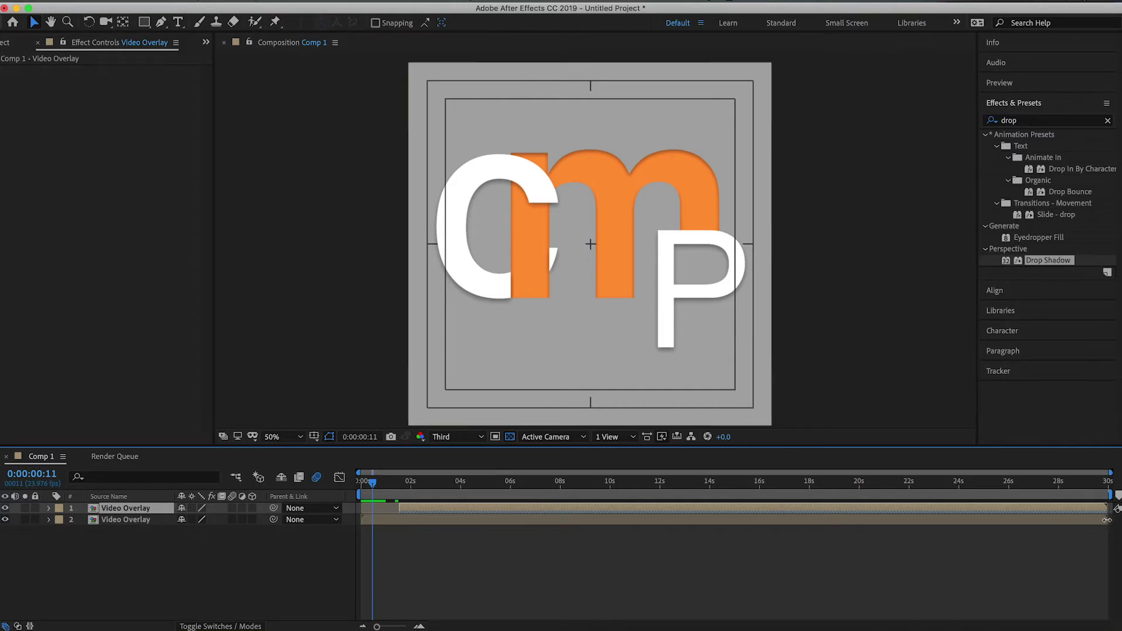
pyautogui.moveTo(1106, 520); pyautogui.dragTo(402, 534)
pyautogui.click(398, 481)
pyautogui.press('=')
pyautogui.press('=')
pyautogui.press('=')
pyautogui.press('=')
pyautogui.press('=')
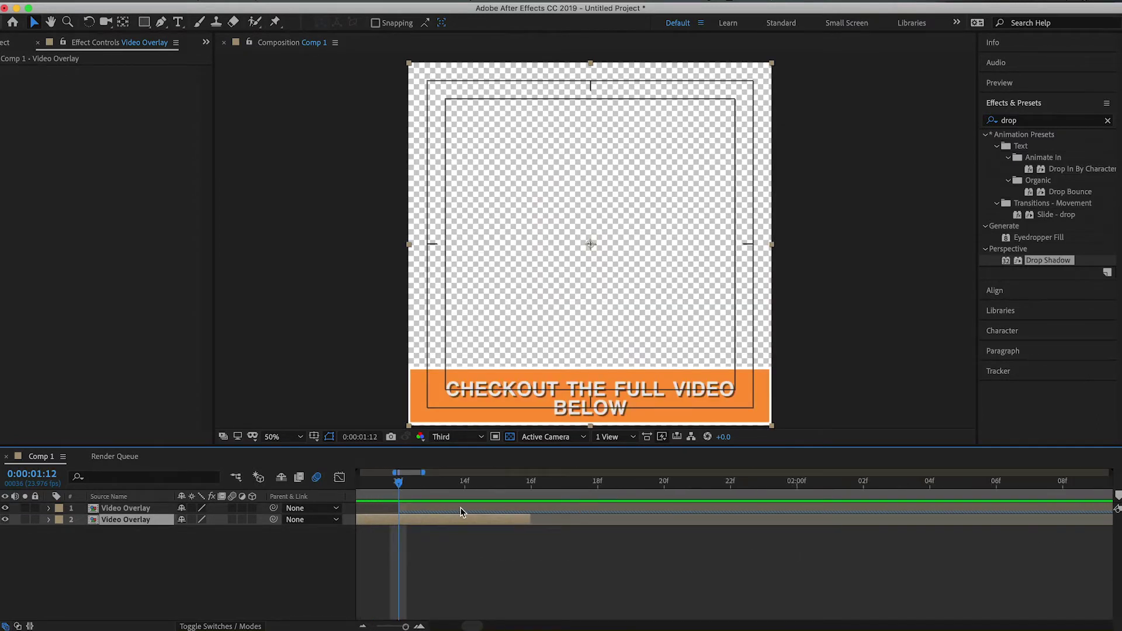
pyautogui.moveTo(529, 520); pyautogui.dragTo(399, 520)
pyautogui.press('pageup')
pyautogui.press('pagedown')
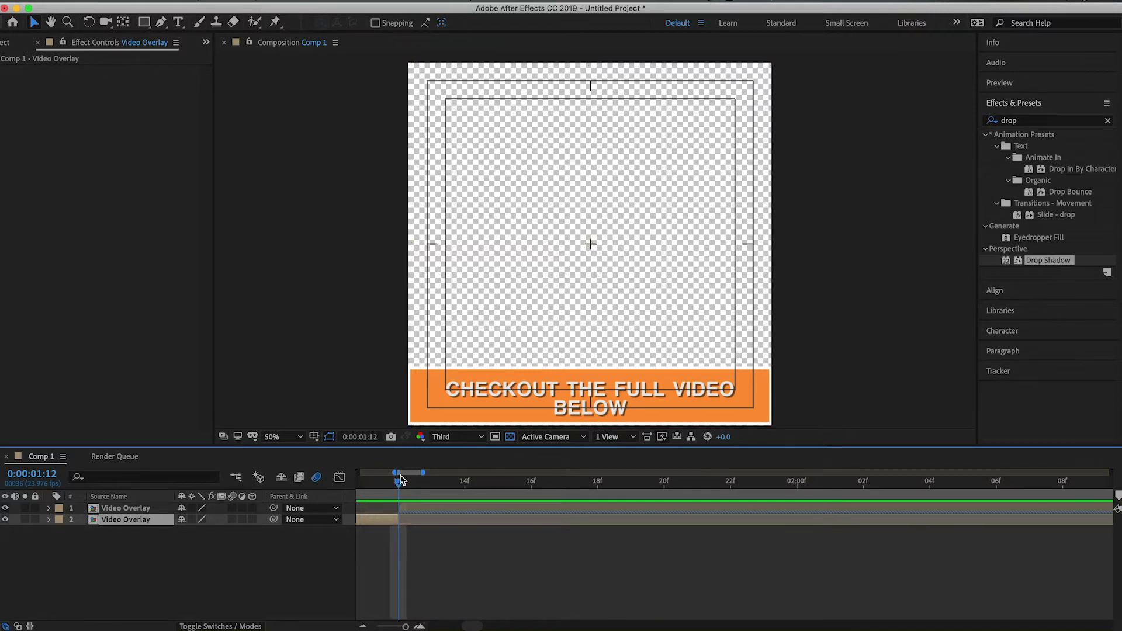
pyautogui.press('pagedown')
pyautogui.press('pageup')
pyautogui.press('pageup')
# - Preview the overlay's ending and save the After Effects project
pyautogui.press('-')
pyautogui.press('space')
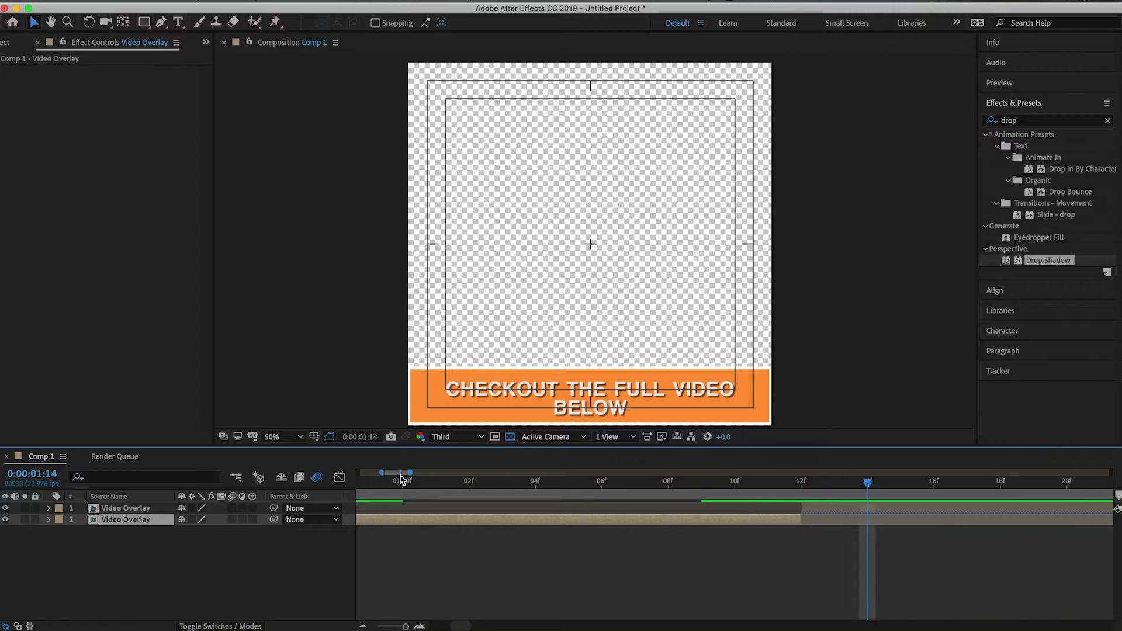
pyautogui.press('space')
pyautogui.press('-')
pyautogui.press('-')
pyautogui.press('-')
pyautogui.press('-')
pyautogui.press('-')
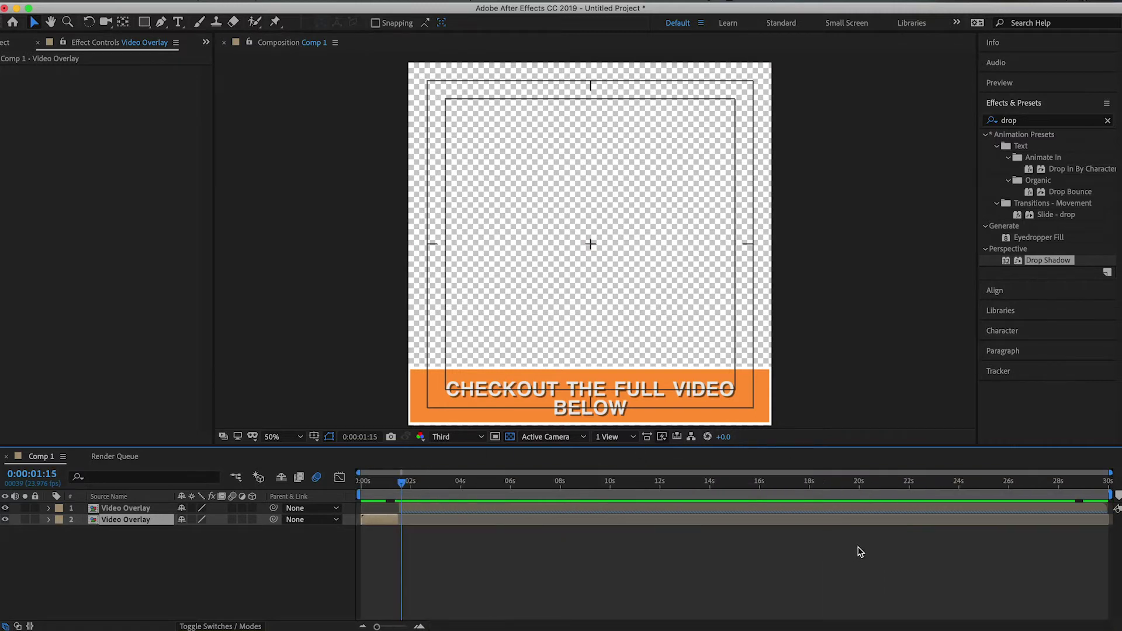
pyautogui.moveTo(1017, 485); pyautogui.dragTo(1054, 494)
pyautogui.press('space')
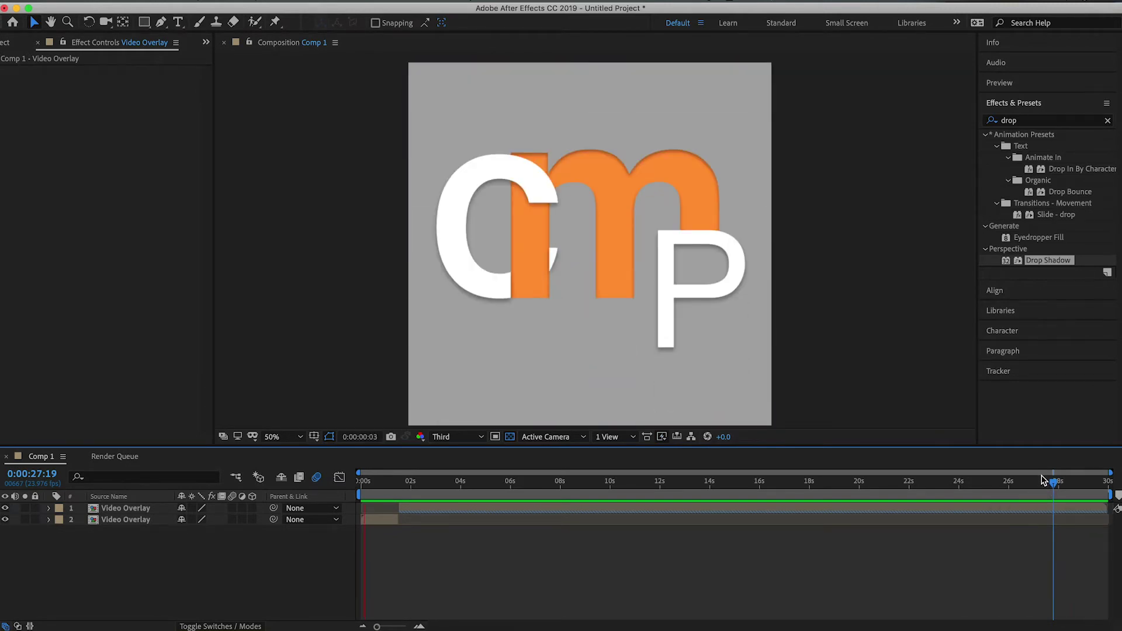
pyautogui.moveTo(392, 482); pyautogui.dragTo(600, 498)
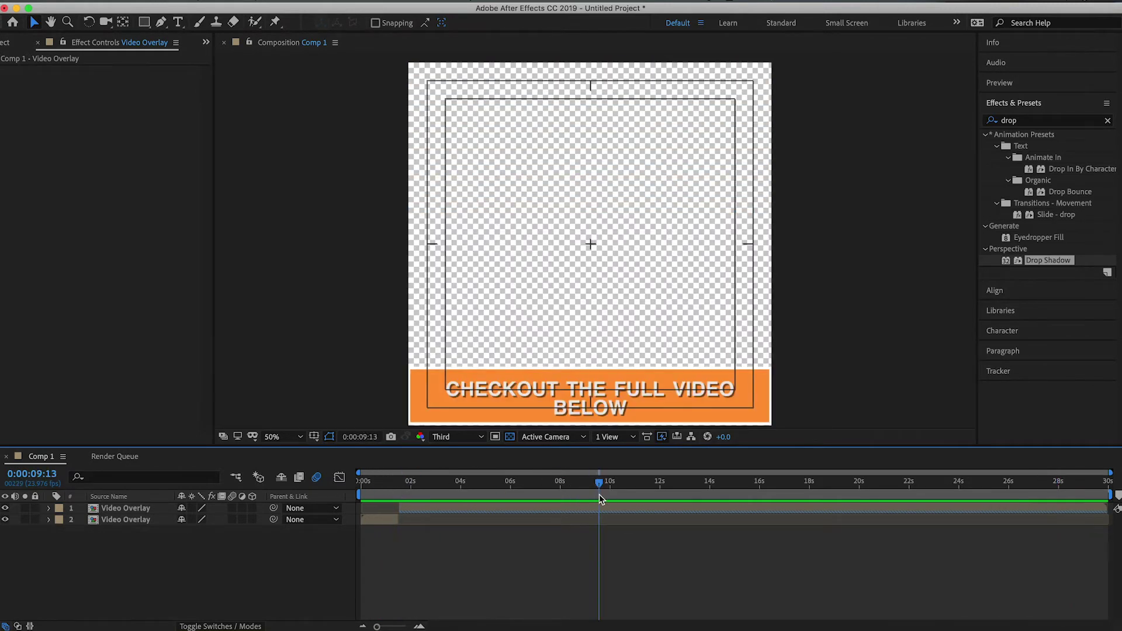
pyautogui.press('super+s')
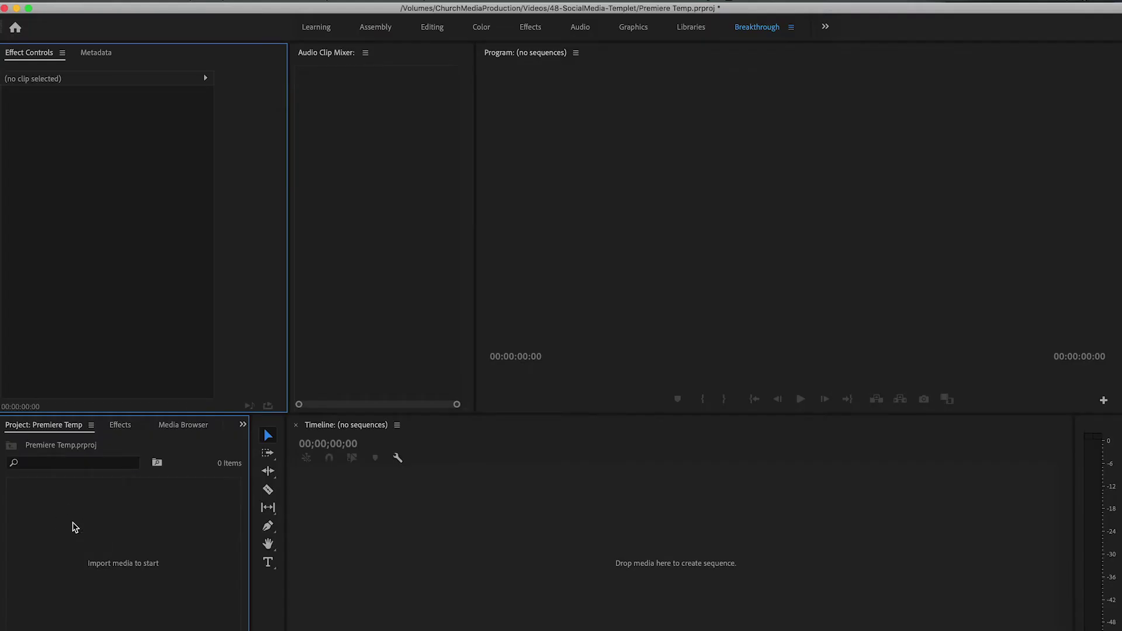
# - Set a new sequence to Custom editing mode with a 2160x2160 frame size
pyautogui.press('super+n')
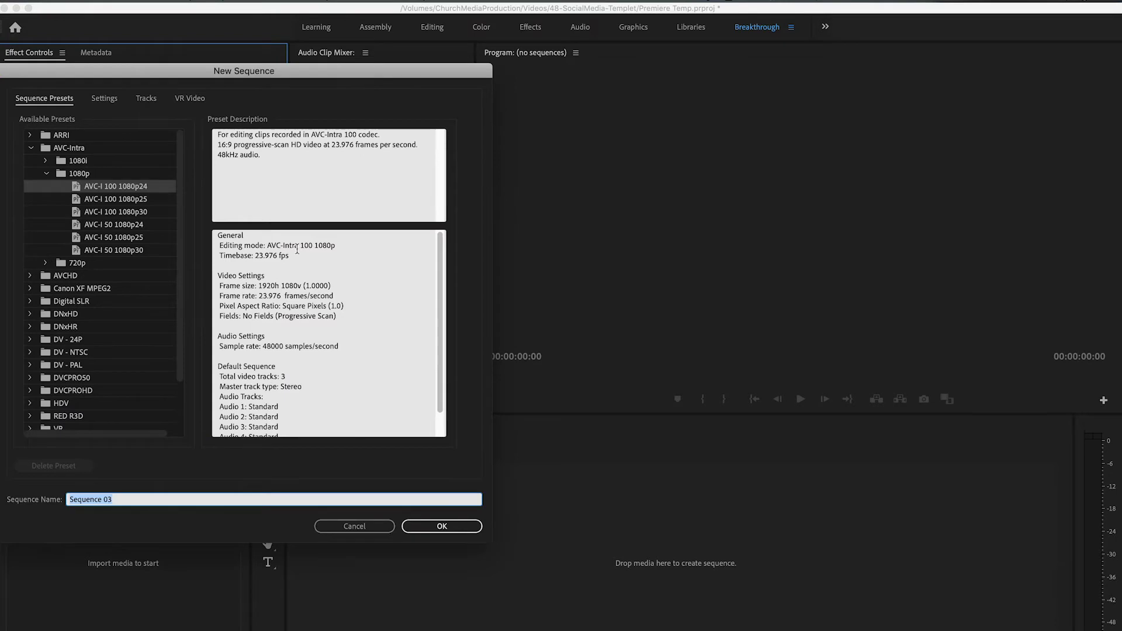
pyautogui.moveTo(264, 81); pyautogui.dragTo(460, 76)
pyautogui.click(299, 94)
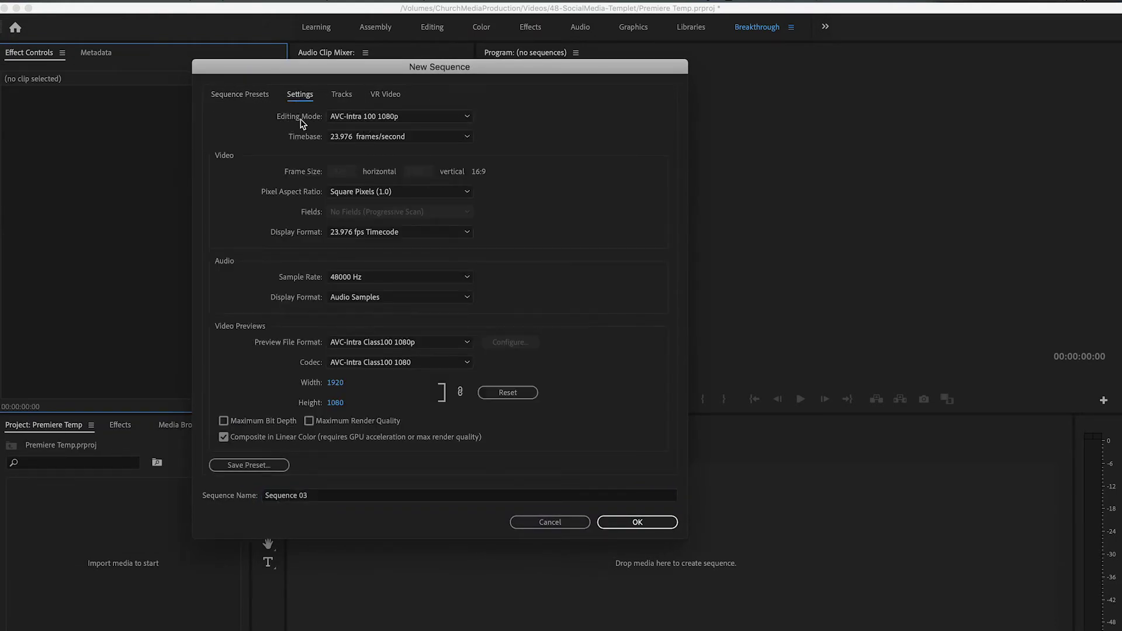
pyautogui.click(334, 120)
pyautogui.scroll(3, 341, 136)
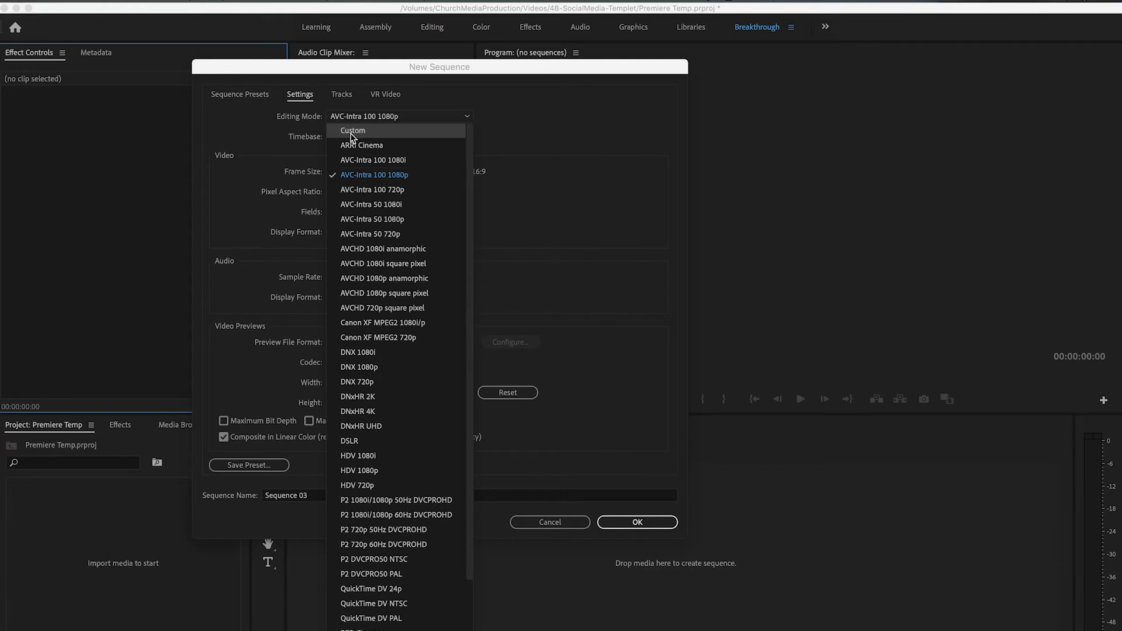
pyautogui.click(359, 136)
pyautogui.click(343, 171)
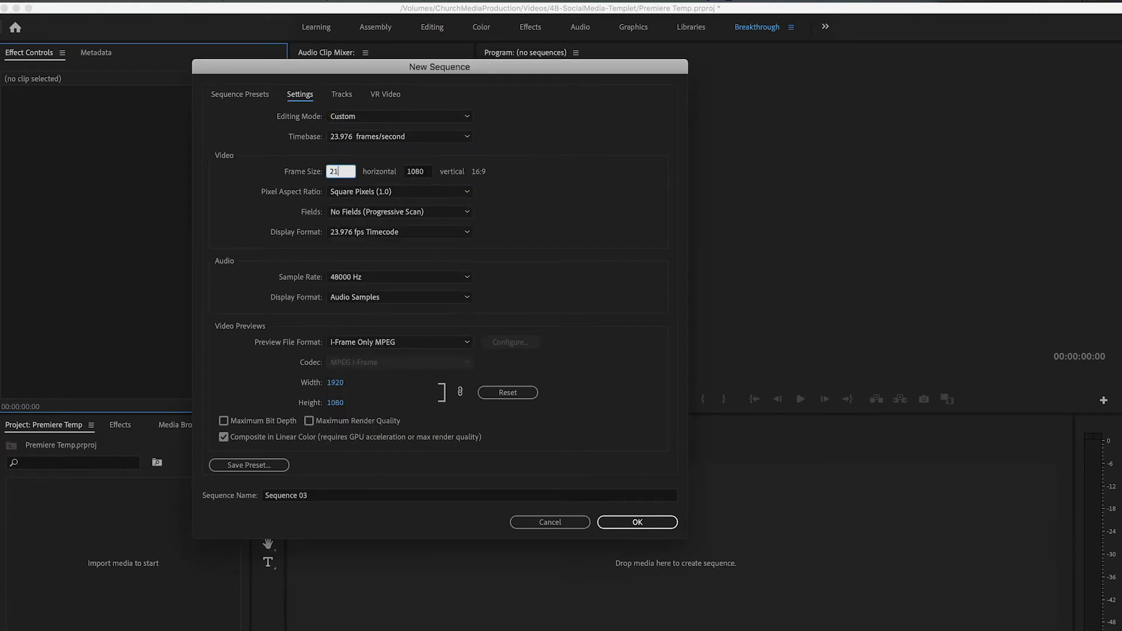
pyautogui.press('Tab')
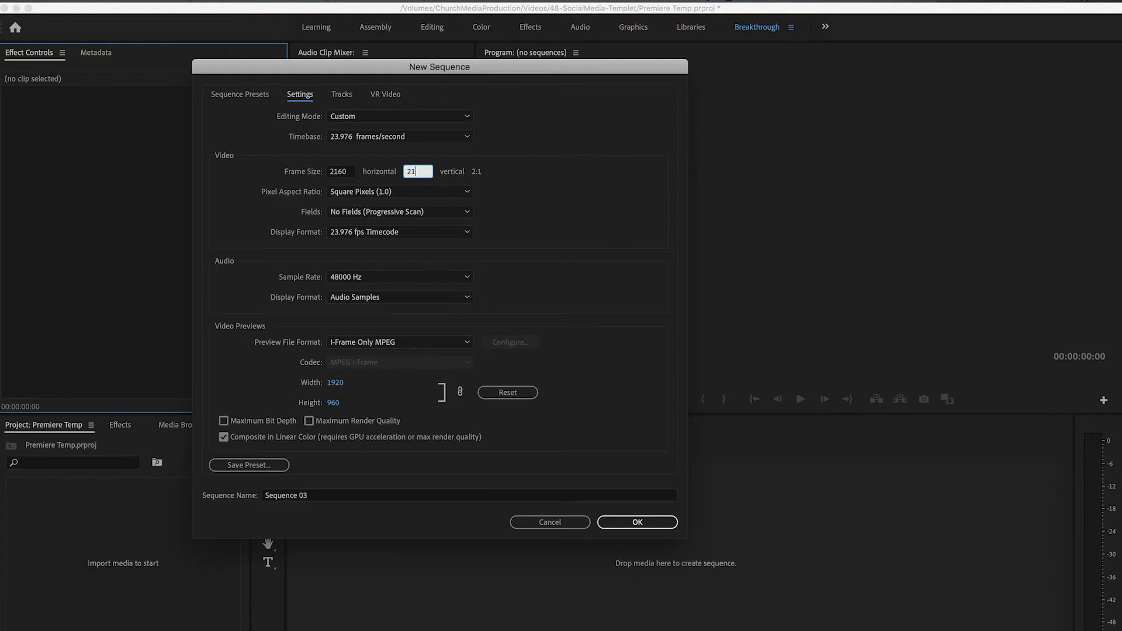
pyautogui.press('Tab')
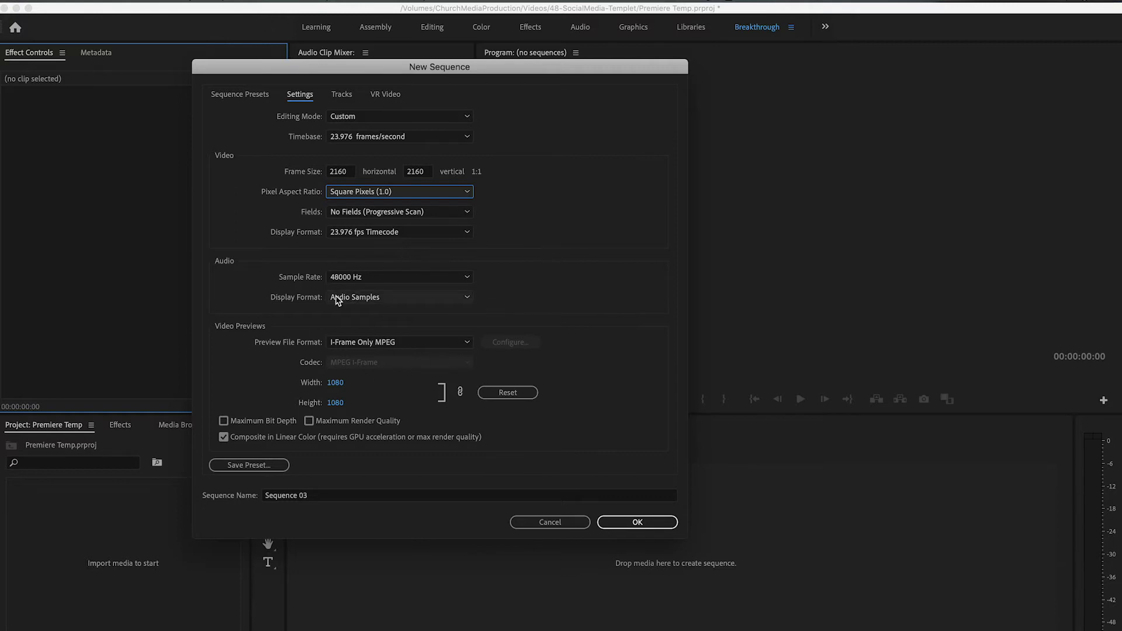
# - Save these settings as the preset 'Socal Temp 1' and create Sequence 03
pyautogui.click(236, 468)
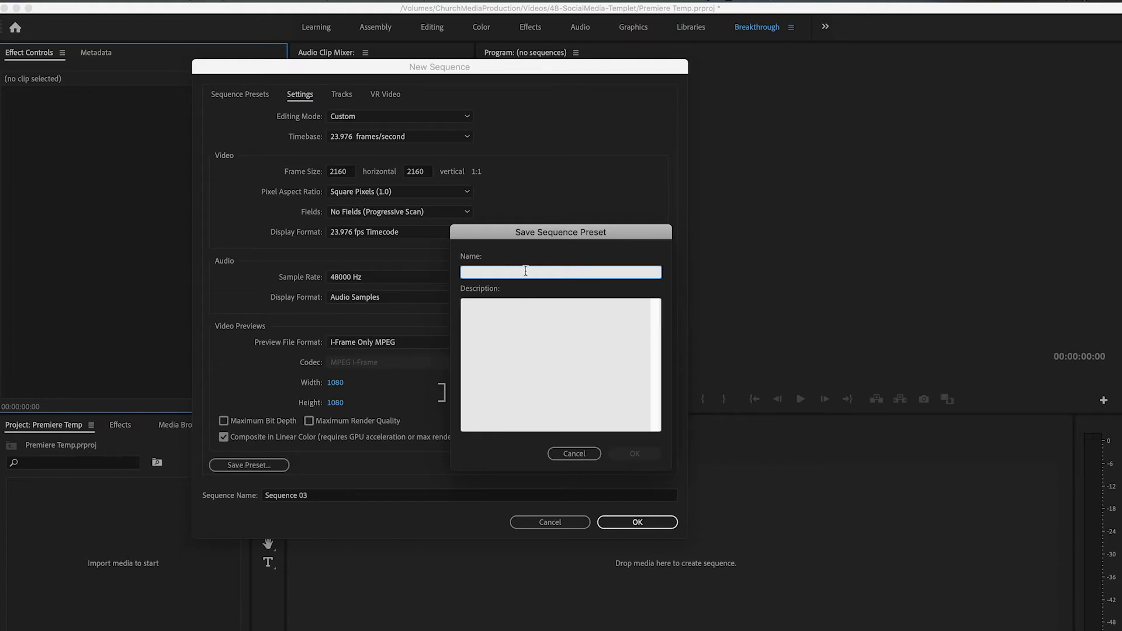
pyautogui.write('Socal Temp 1')
pyautogui.press('Return')
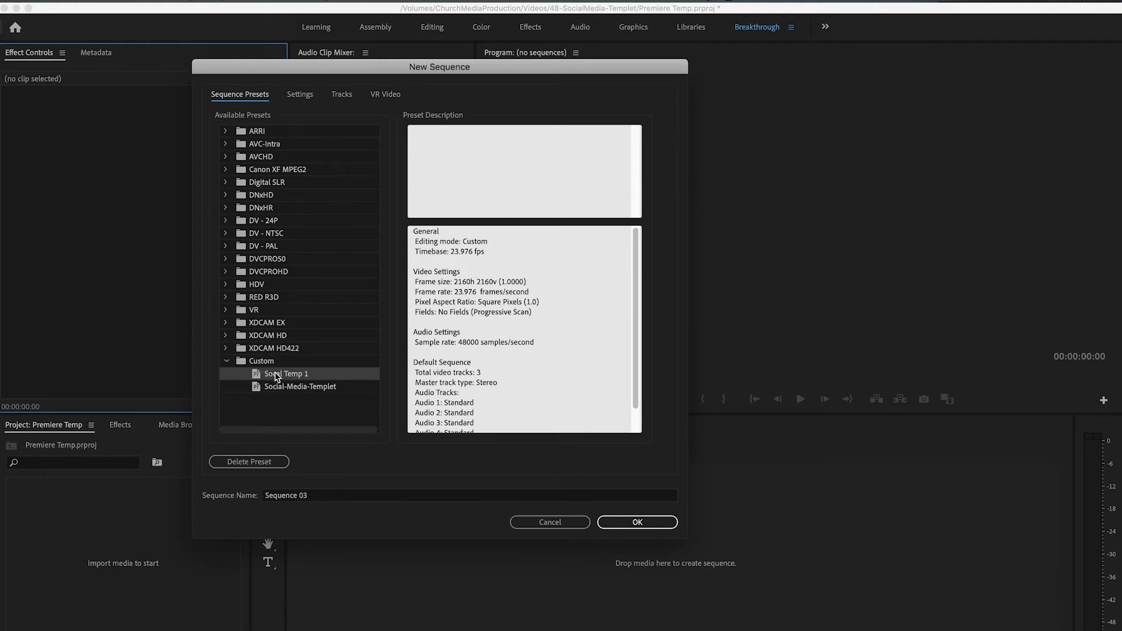
pyautogui.click(635, 523)
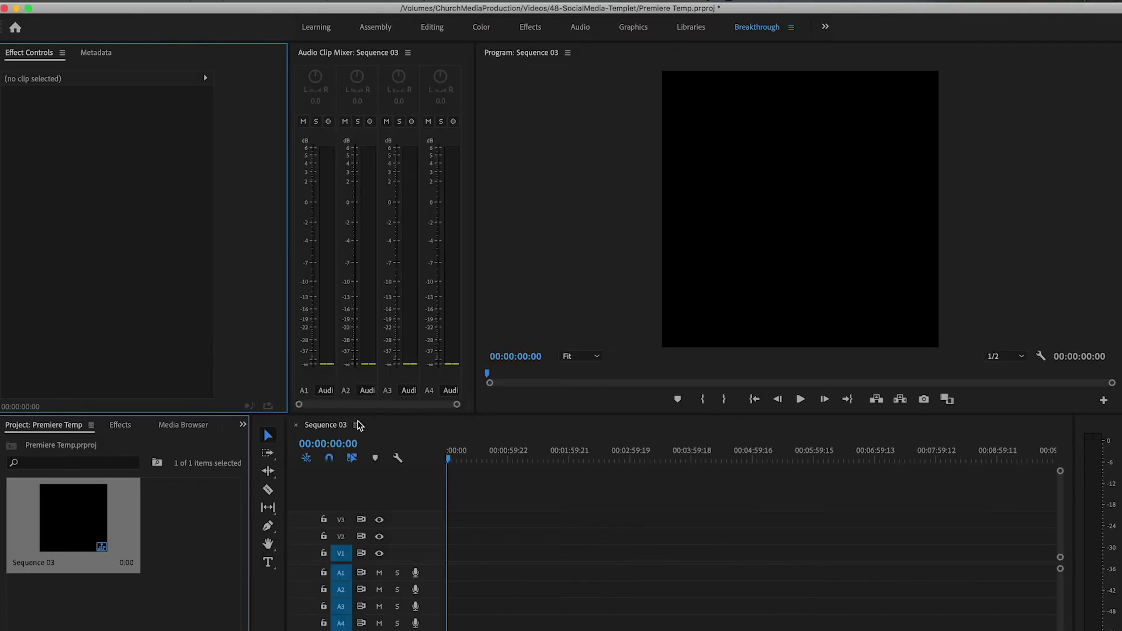
# - Import Comp 1 from SocialOverlay.aep and place it at the start of V1
pyautogui.click(184, 526)
pyautogui.press('super+Tab')
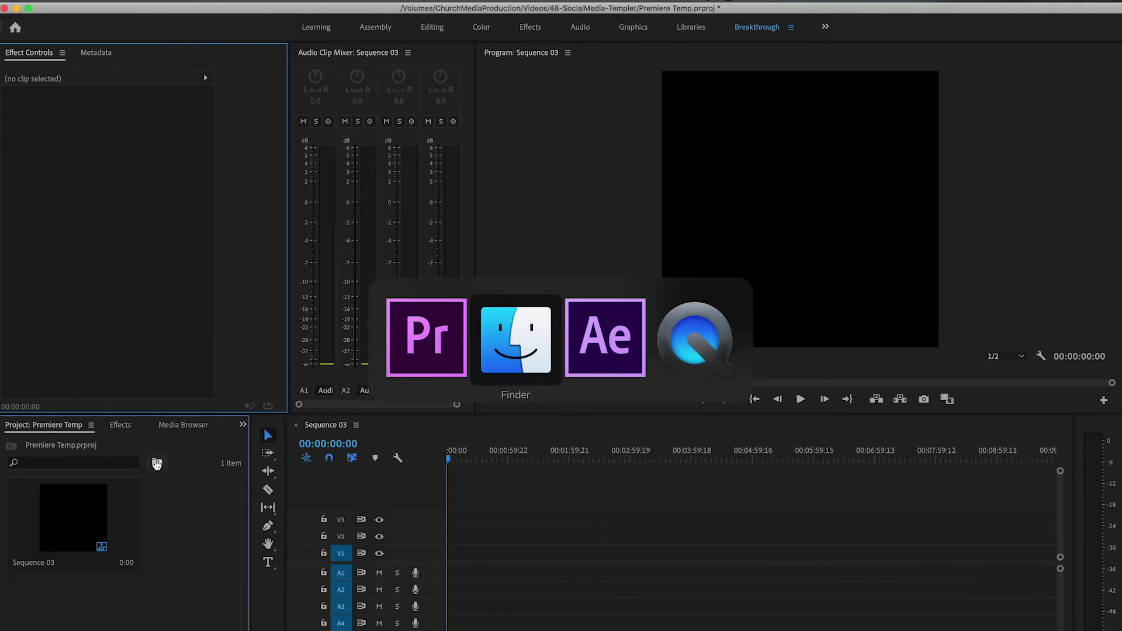
pyautogui.moveTo(409, 188); pyautogui.dragTo(176, 579)
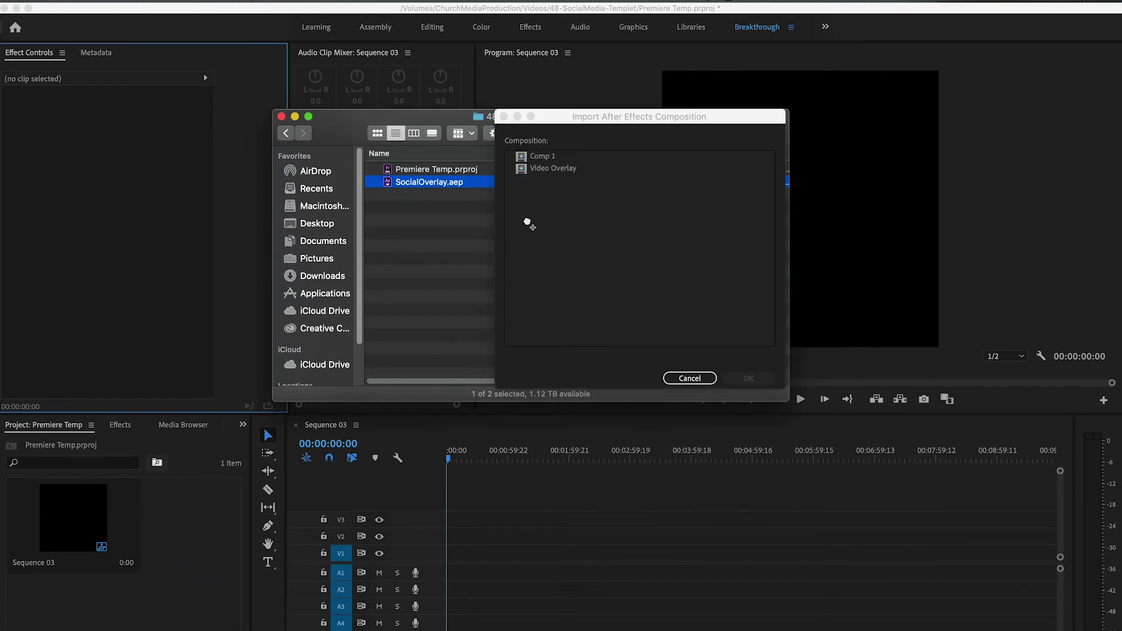
pyautogui.doubleClick(538, 157)
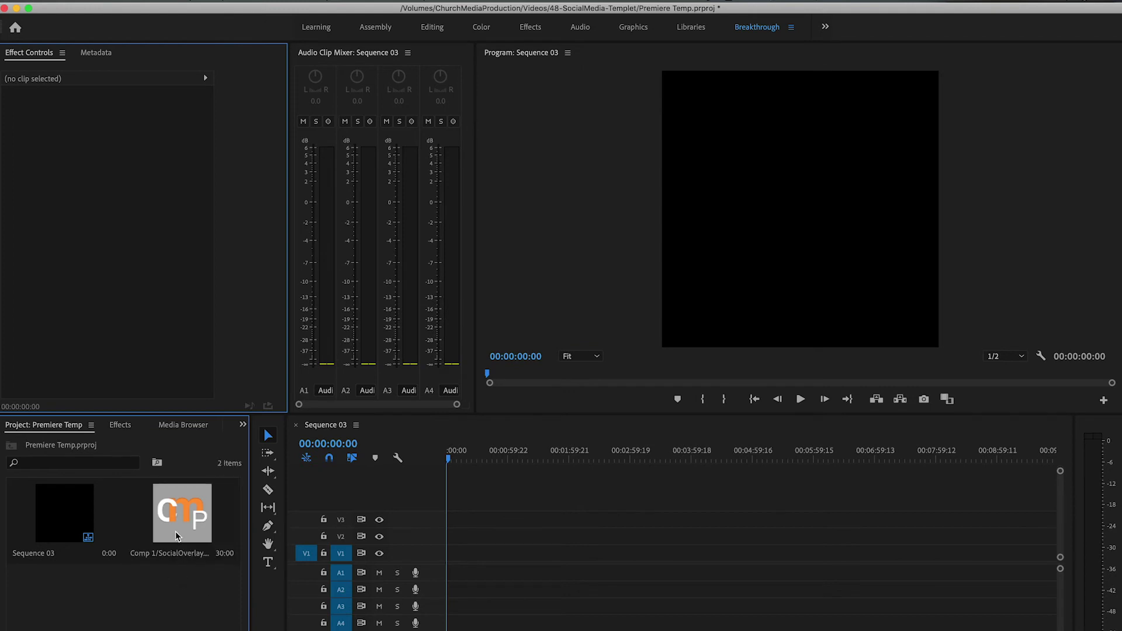
pyautogui.moveTo(178, 534); pyautogui.dragTo(446, 567)
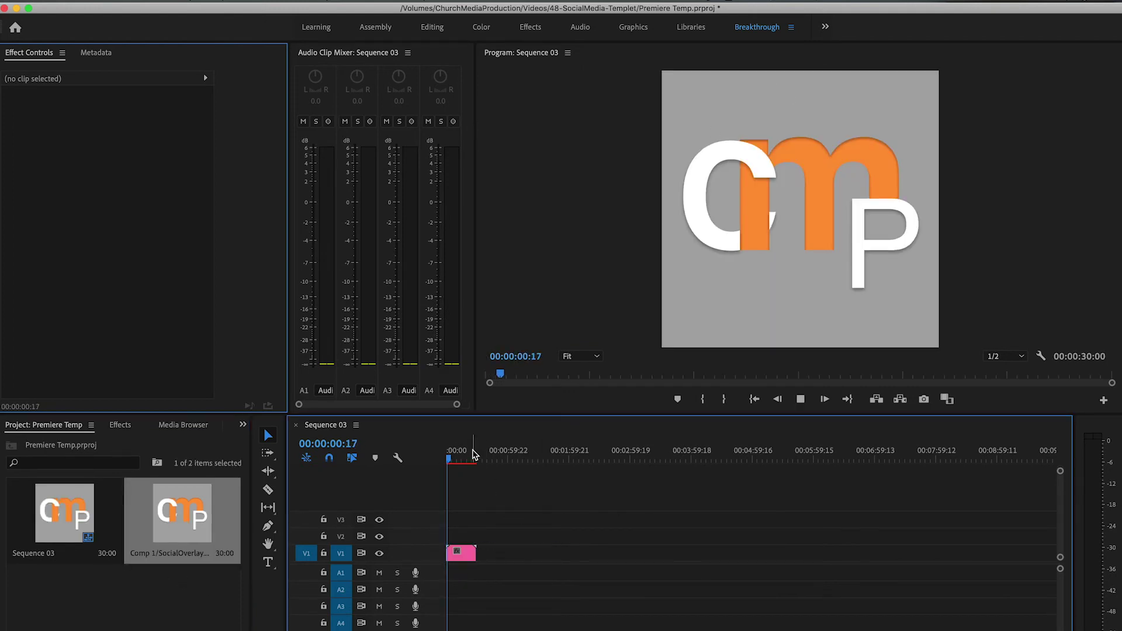
# - Fit Sequence 03 in the timeline and play back the overlay animation to review it
pyautogui.press('space')
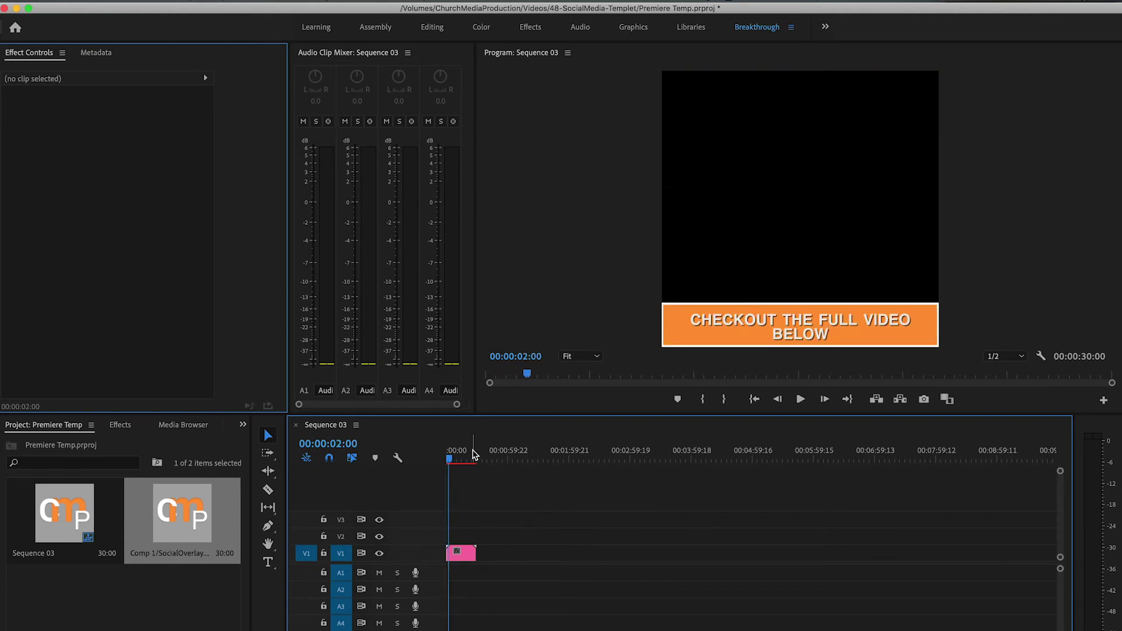
pyautogui.press('\\')
pyautogui.click(469, 459)
pyautogui.click(447, 462)
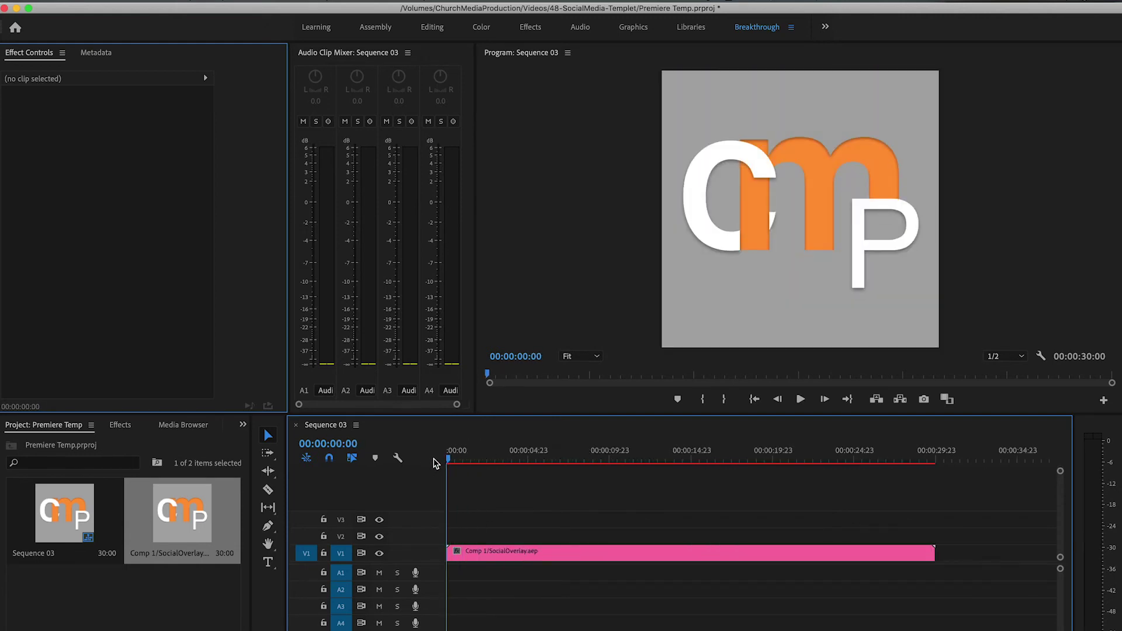
pyautogui.press('space')
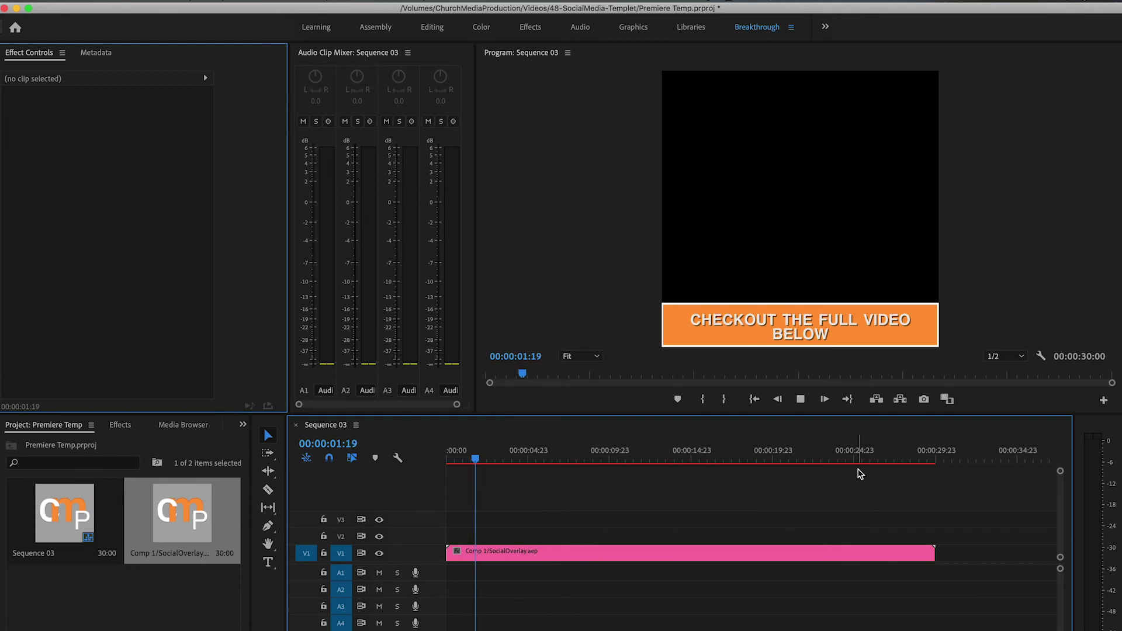
pyautogui.moveTo(864, 456); pyautogui.dragTo(900, 458)
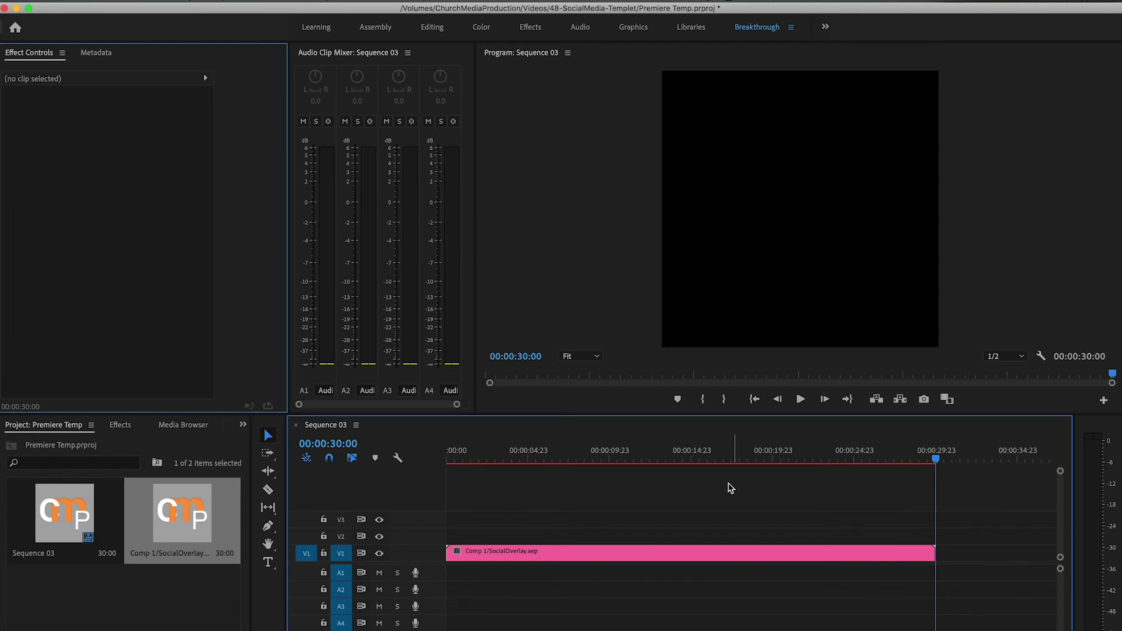
pyautogui.moveTo(708, 458); pyautogui.dragTo(508, 467)
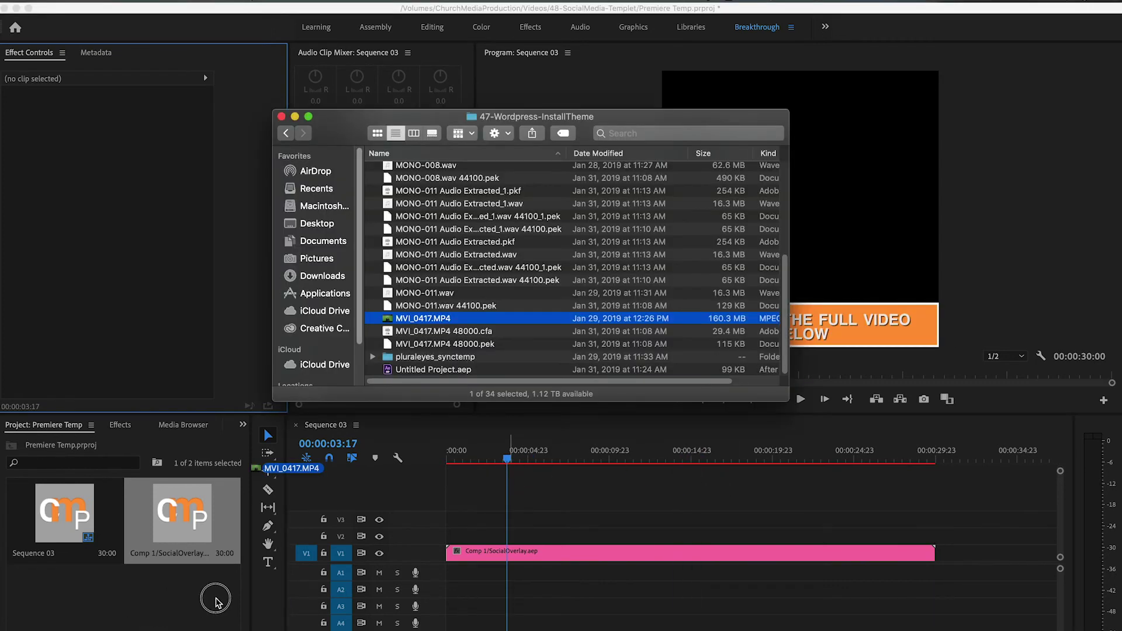
# - Put MVI_0417.MP4 on V1 under the overlay on V2 and cut its excess tail
pyautogui.moveTo(216, 602); pyautogui.dragTo(982, 554)
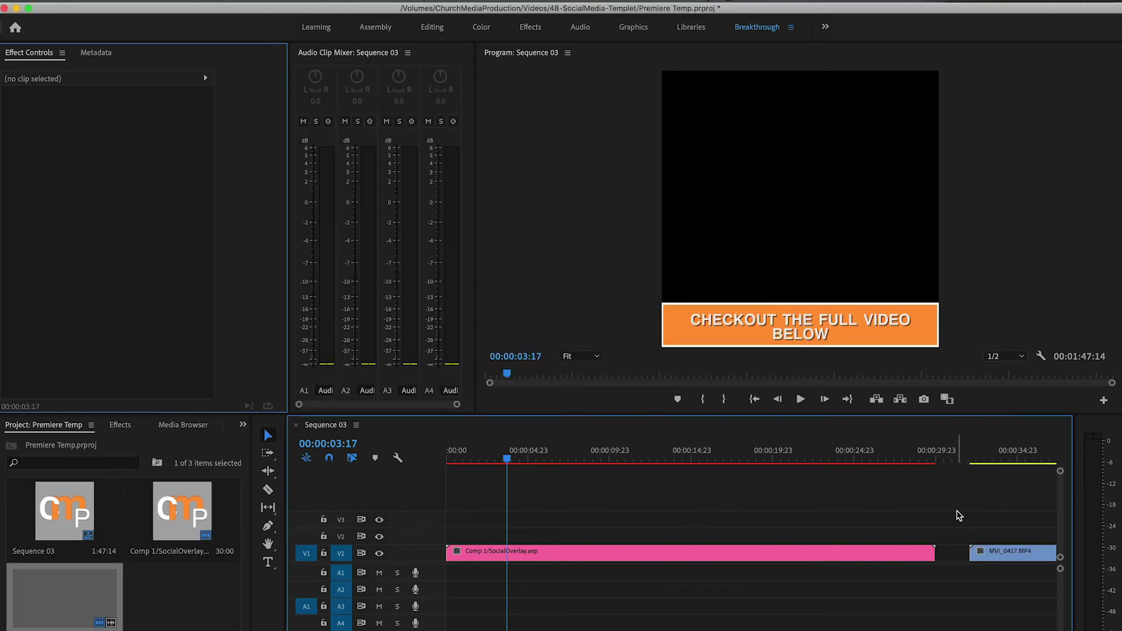
pyautogui.moveTo(563, 555); pyautogui.dragTo(563, 538)
pyautogui.click(834, 512)
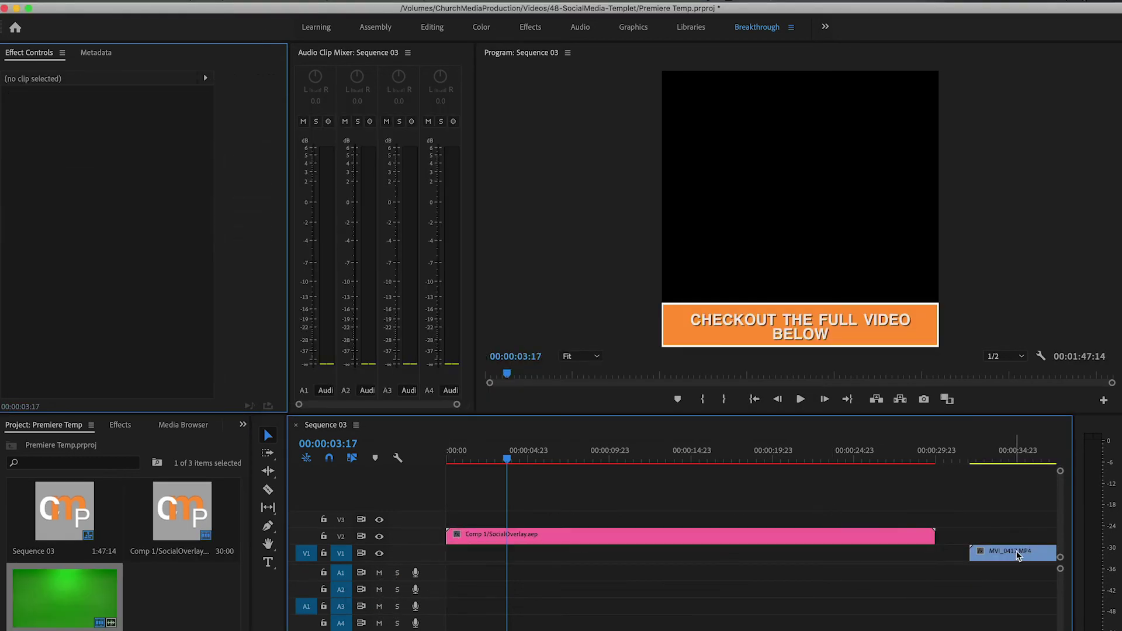
pyautogui.moveTo(1017, 555); pyautogui.dragTo(441, 555)
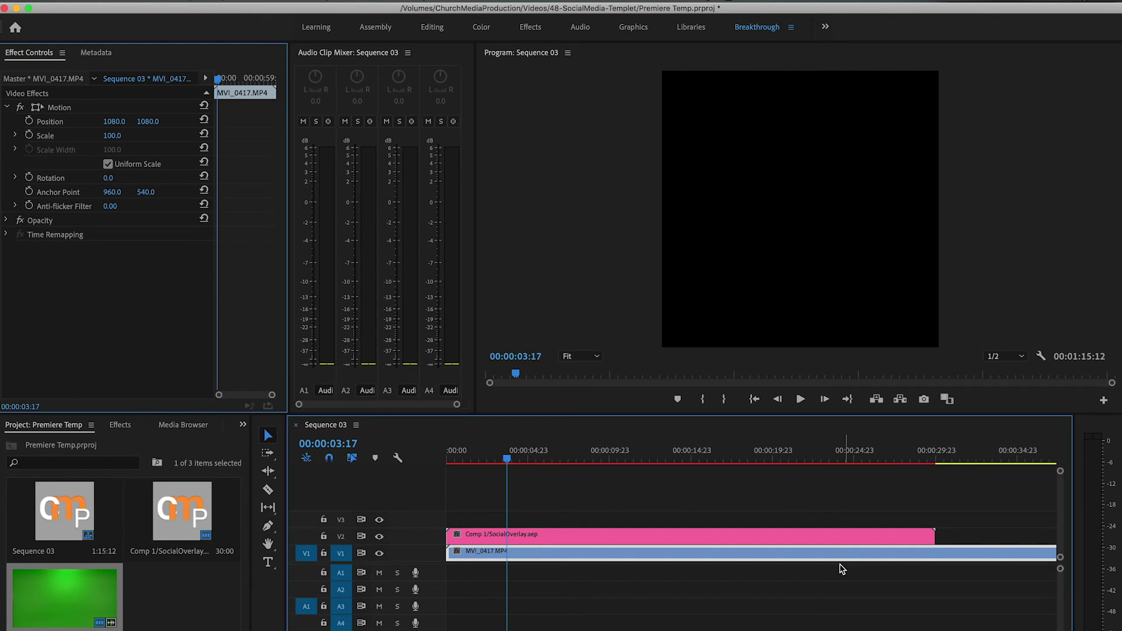
pyautogui.press('c')
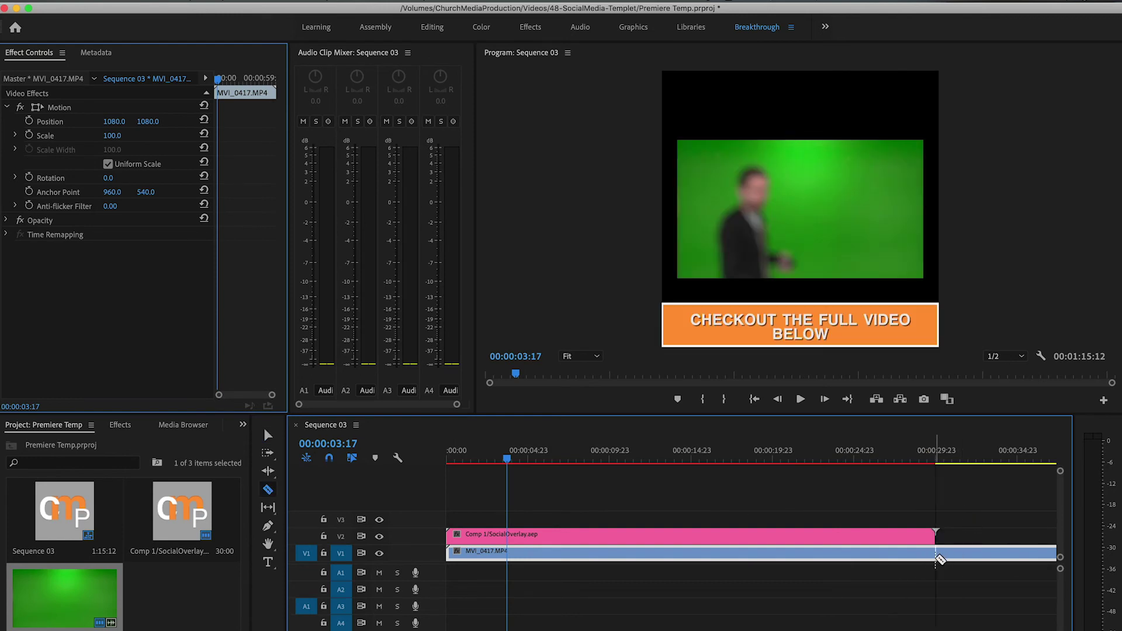
pyautogui.click(935, 553)
pyautogui.press('v')
pyautogui.click(958, 555)
pyautogui.press('Delete')
# - Scale MVI_0417.MP4 to 221% to fill the square frame and check the framing
pyautogui.moveTo(713, 448)
pyautogui.mouseDown()
pyautogui.moveTo(681, 452)
pyautogui.moveTo(754, 456)
pyautogui.moveTo(730, 461)
pyautogui.mouseUp()
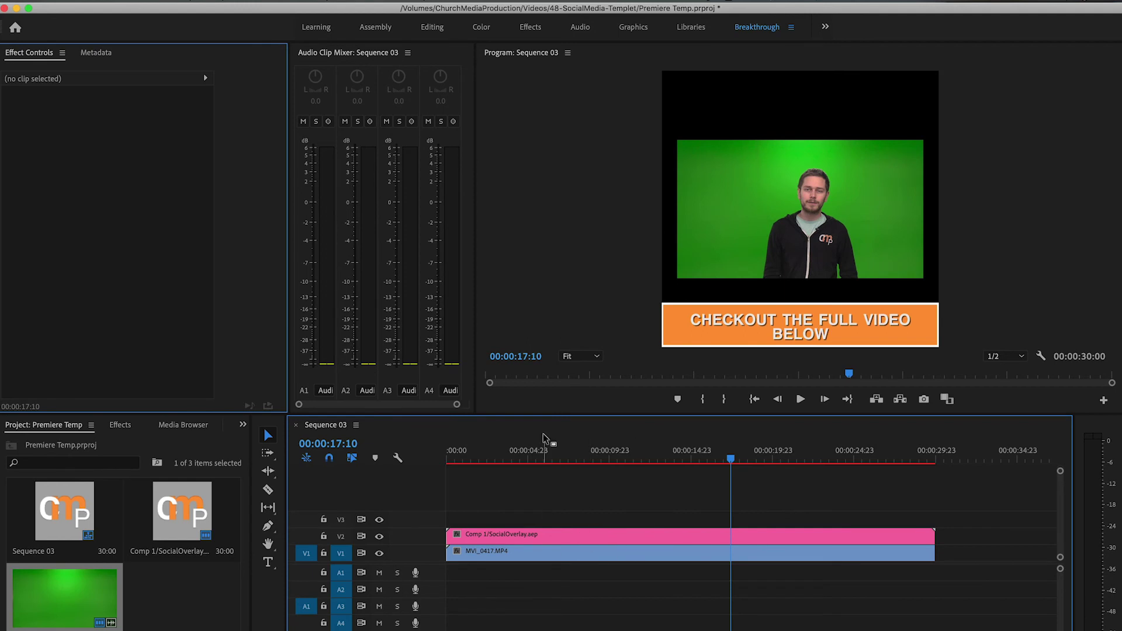
pyautogui.click(518, 553)
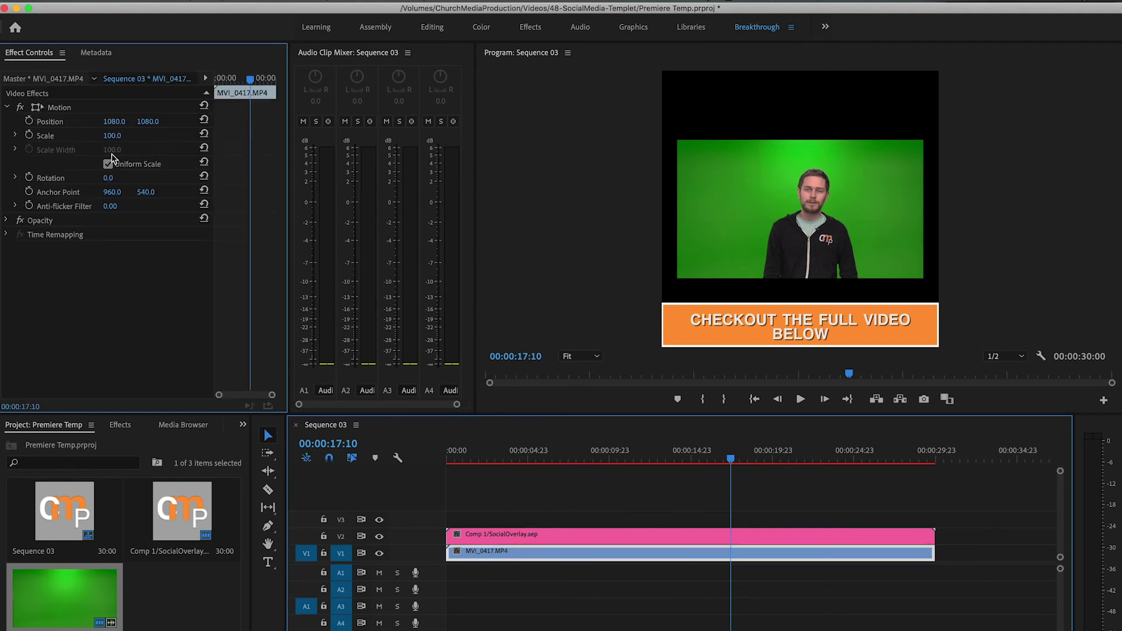
pyautogui.moveTo(111, 135); pyautogui.dragTo(150, 121)
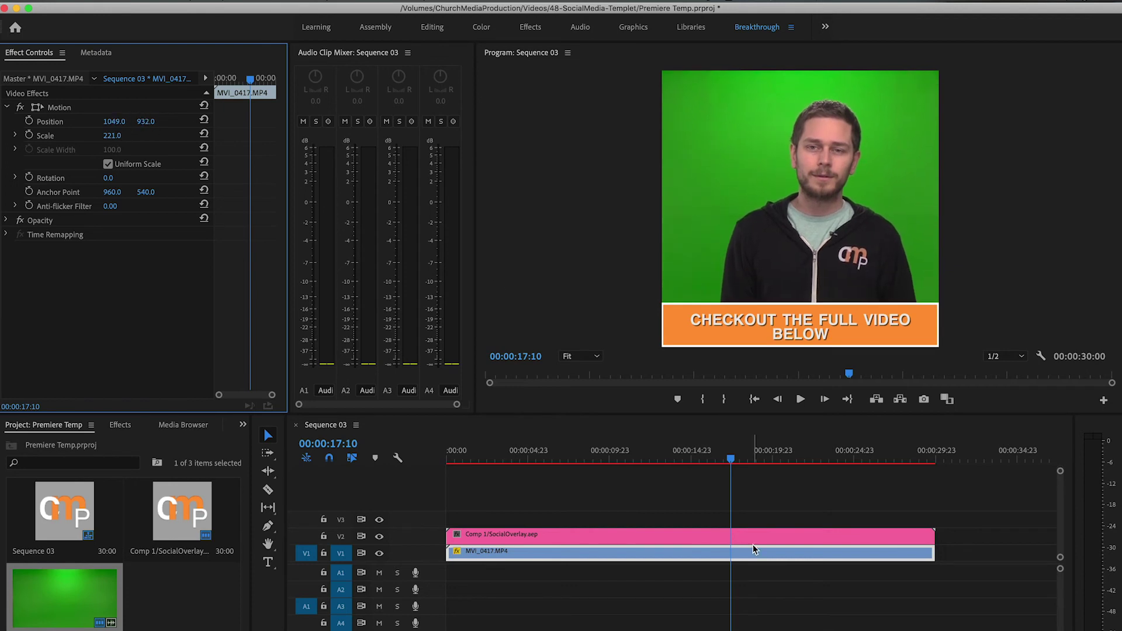
pyautogui.click(666, 473)
pyautogui.moveTo(666, 462); pyautogui.dragTo(916, 442)
pyautogui.moveTo(677, 453); pyautogui.dragTo(590, 451)
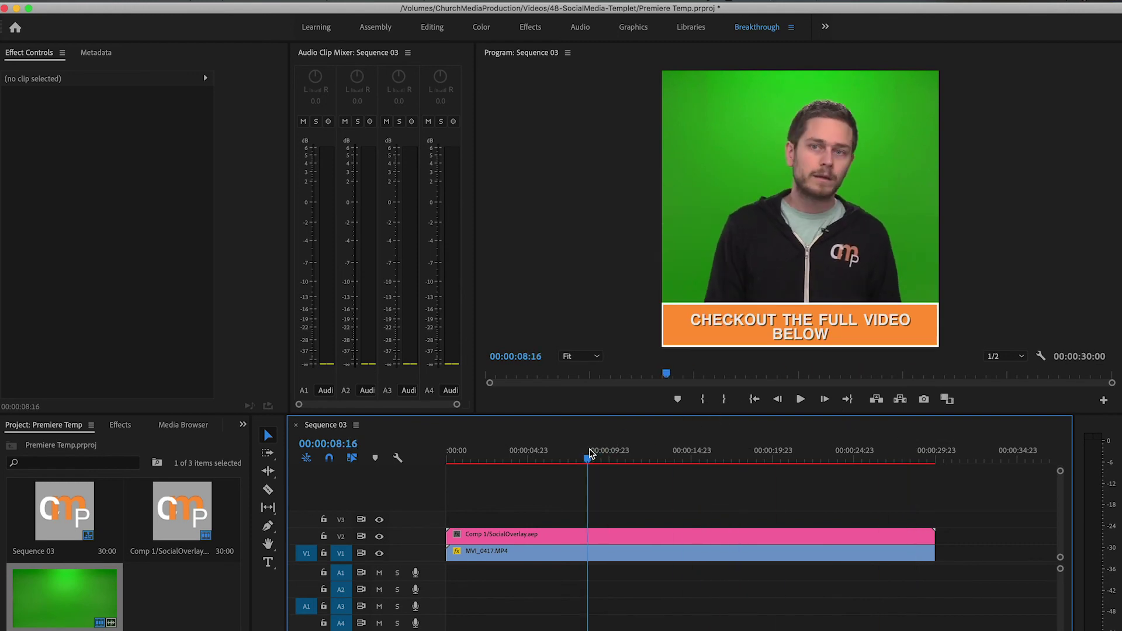
pyautogui.press('super+m')
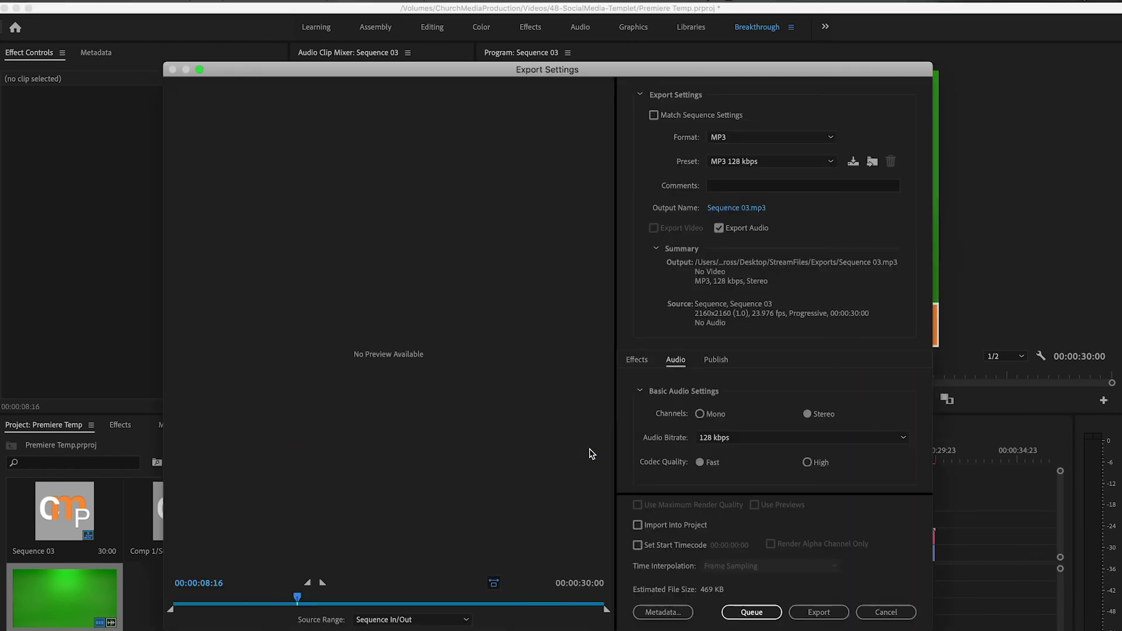
pyautogui.click(772, 138)
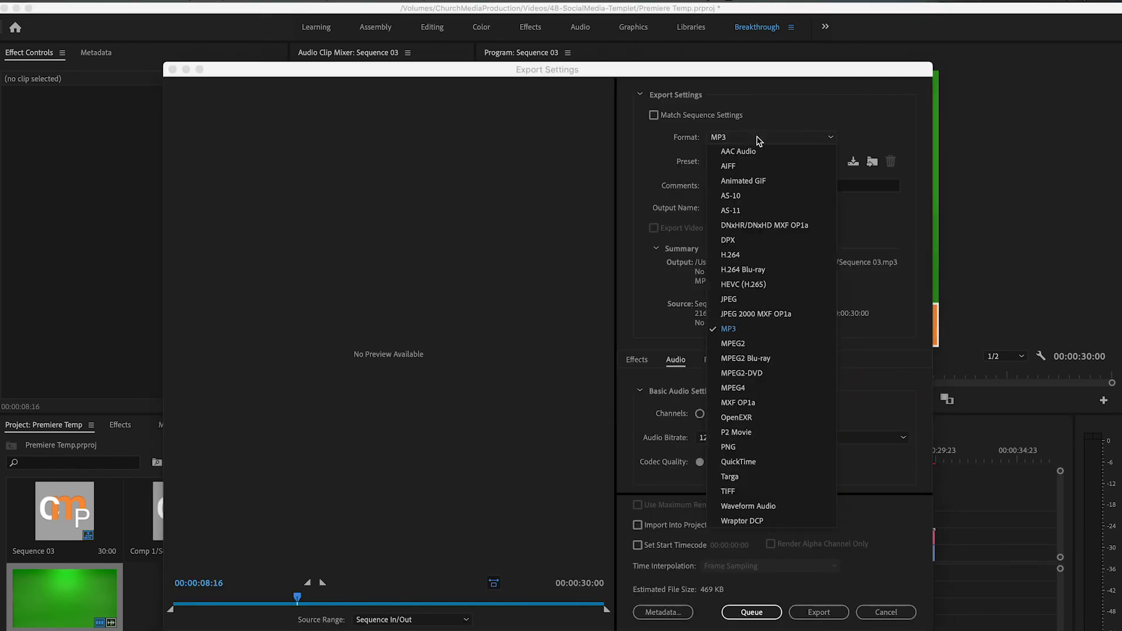
pyautogui.click(777, 255)
pyautogui.click(735, 164)
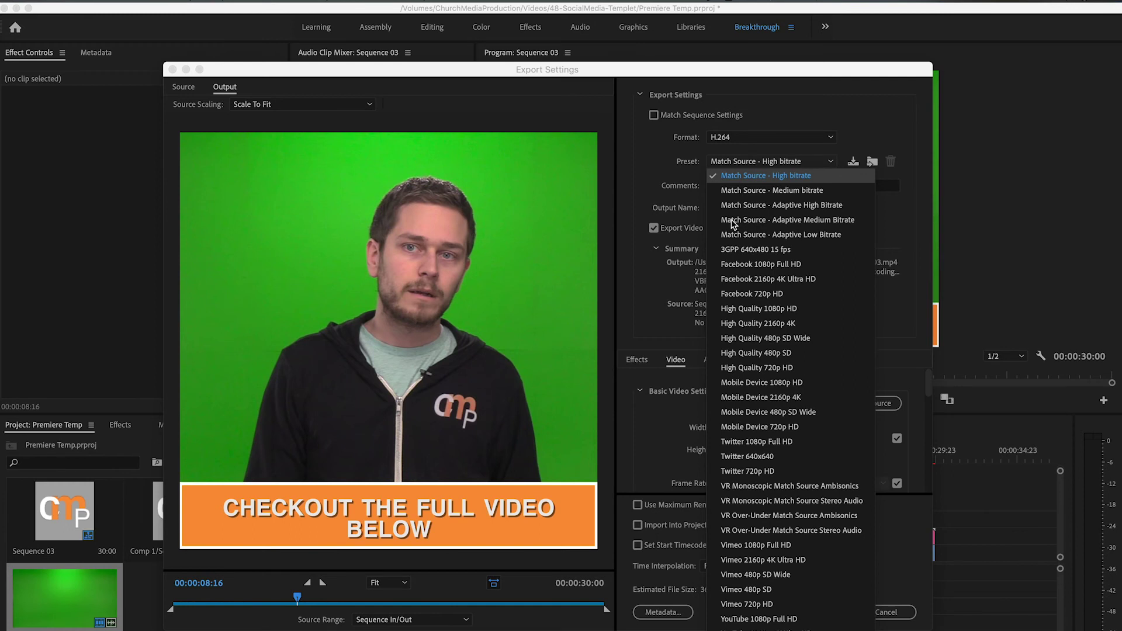
pyautogui.click(795, 623)
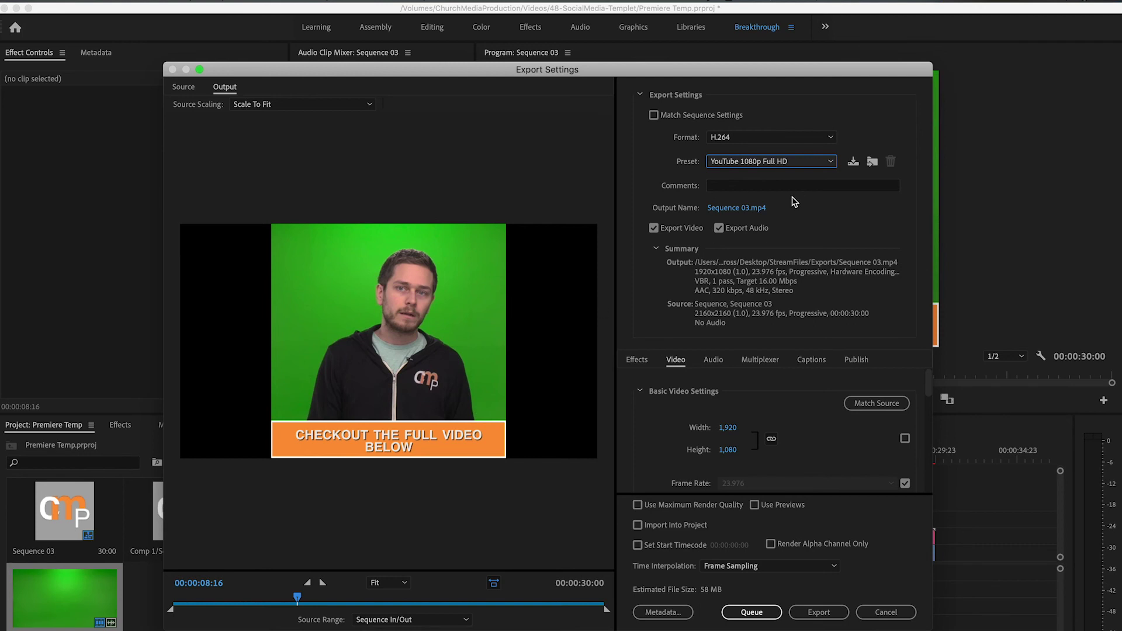
pyautogui.click(773, 165)
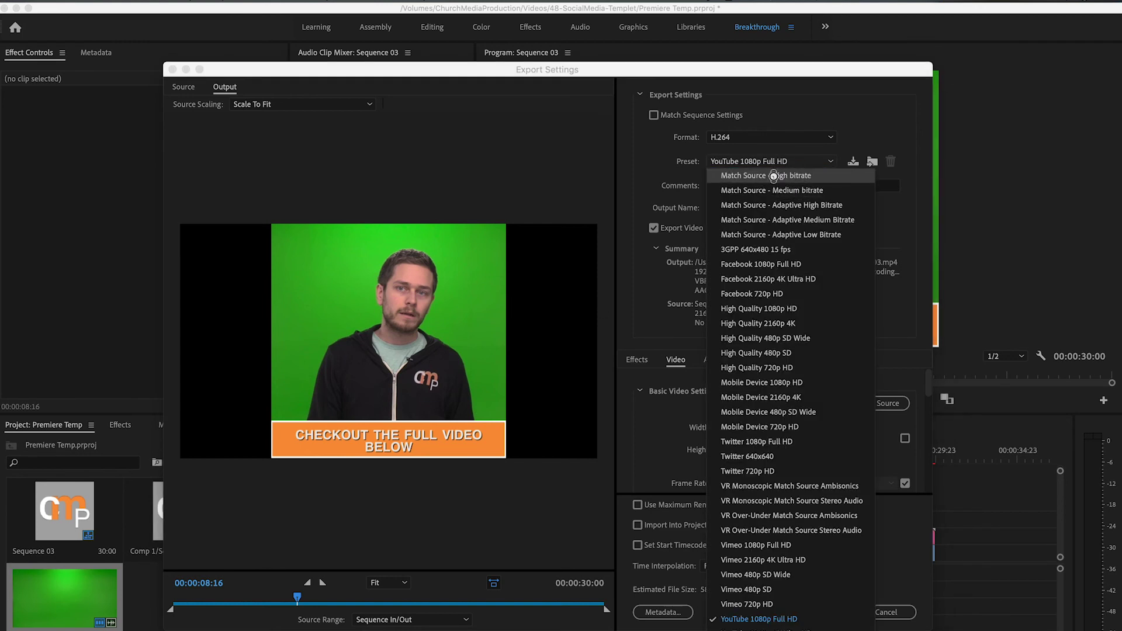
pyautogui.click(771, 175)
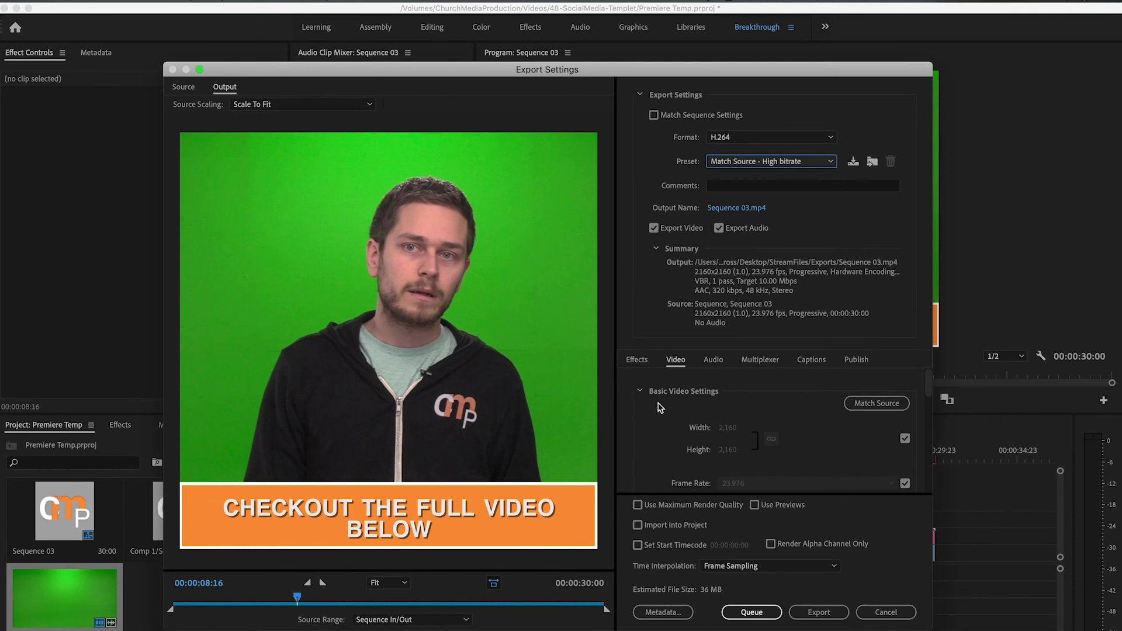
pyautogui.click(873, 612)
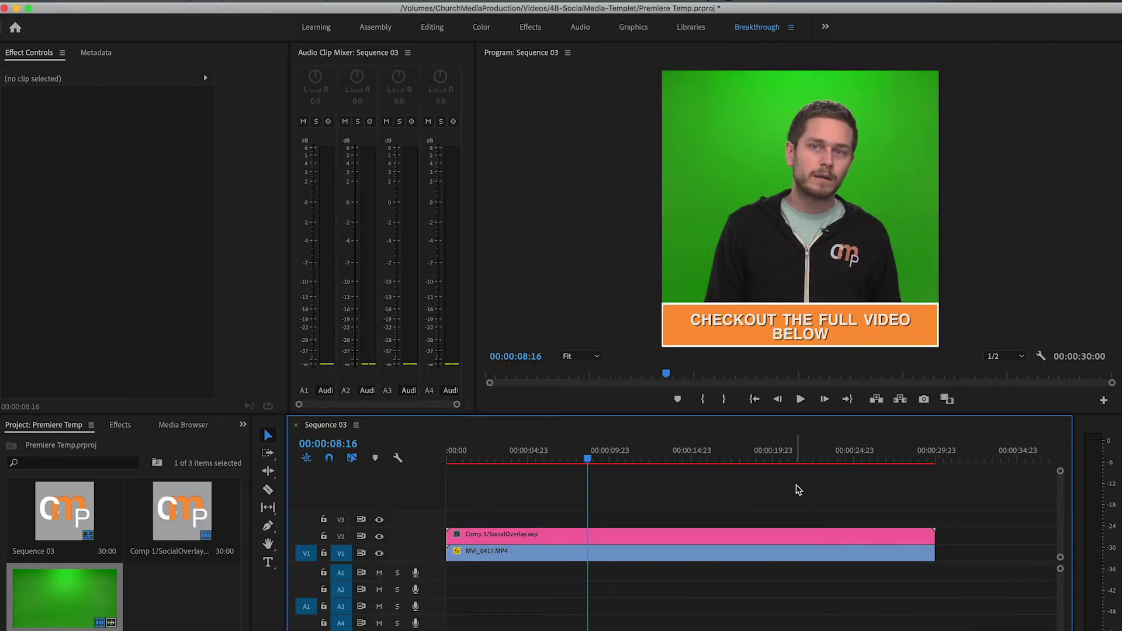